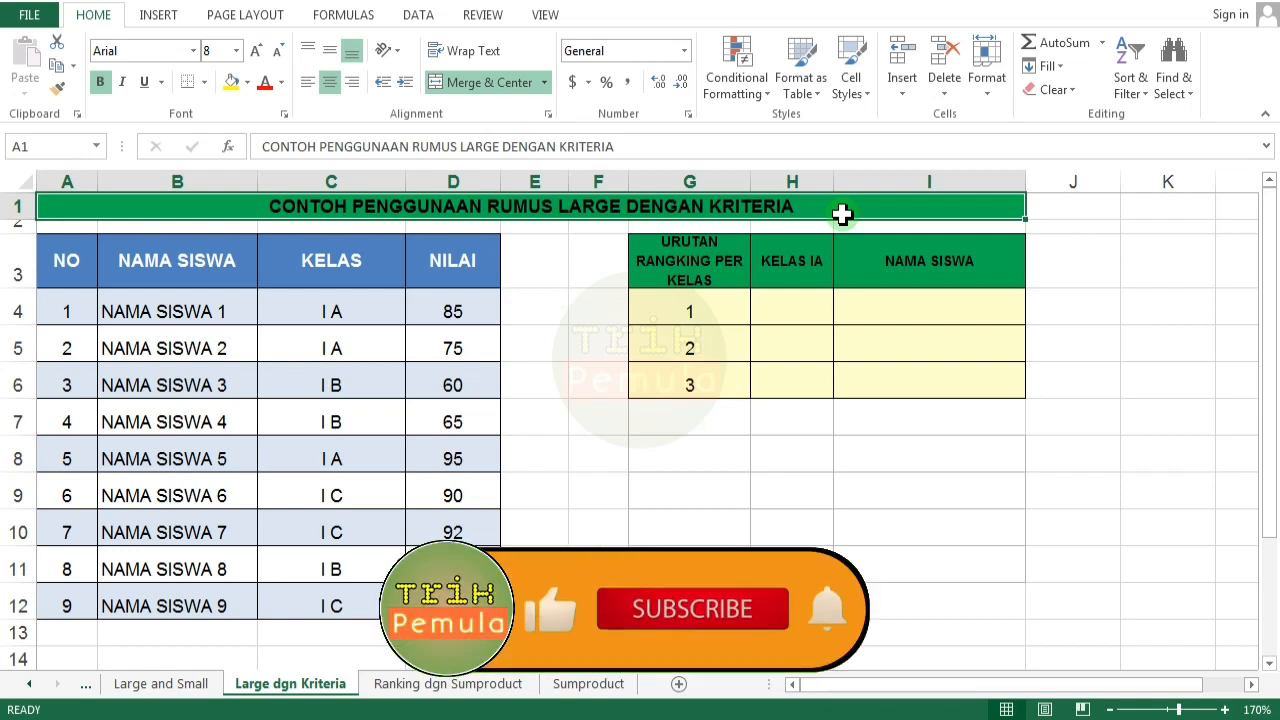
- Start a formula in H4, under the KELAS IA header, with an IF function nested inside LARGE
{"action": "left_click", "coordinate": [815, 279]}
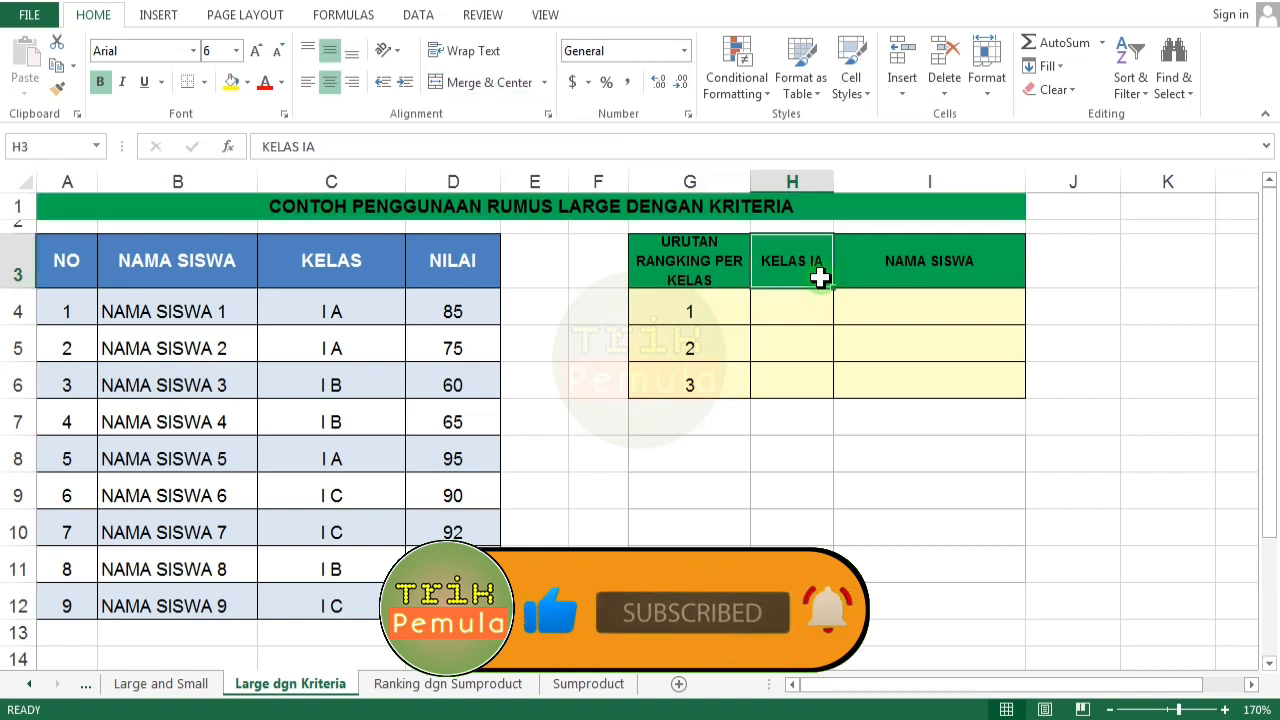
{"action": "left_click", "coordinate": [796, 308]}
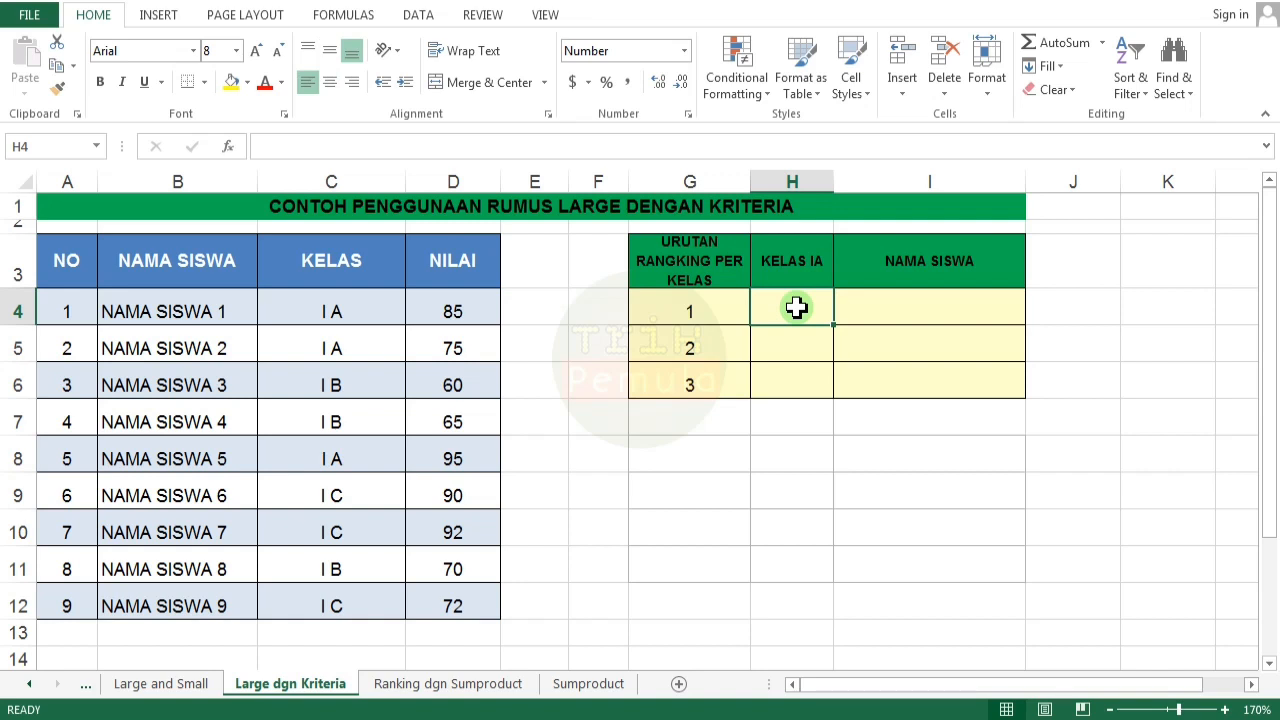
{"action": "type", "text": "="}
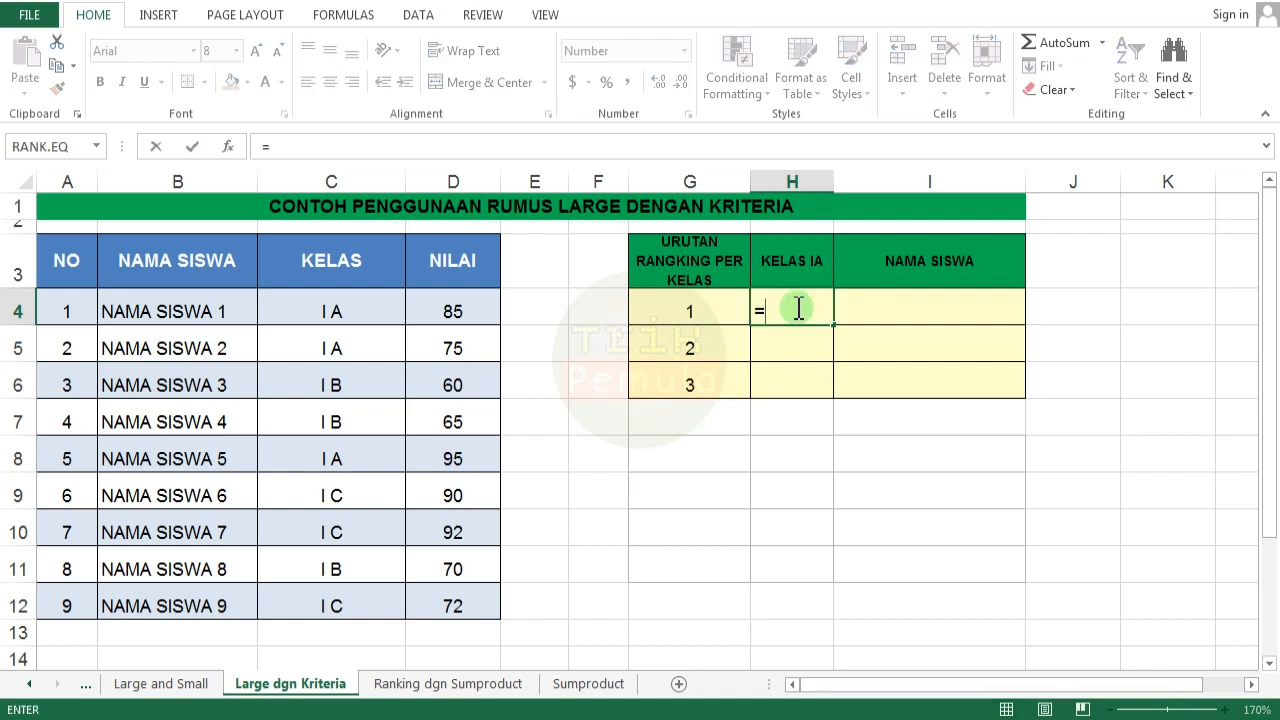
{"action": "type", "text": "lar"}
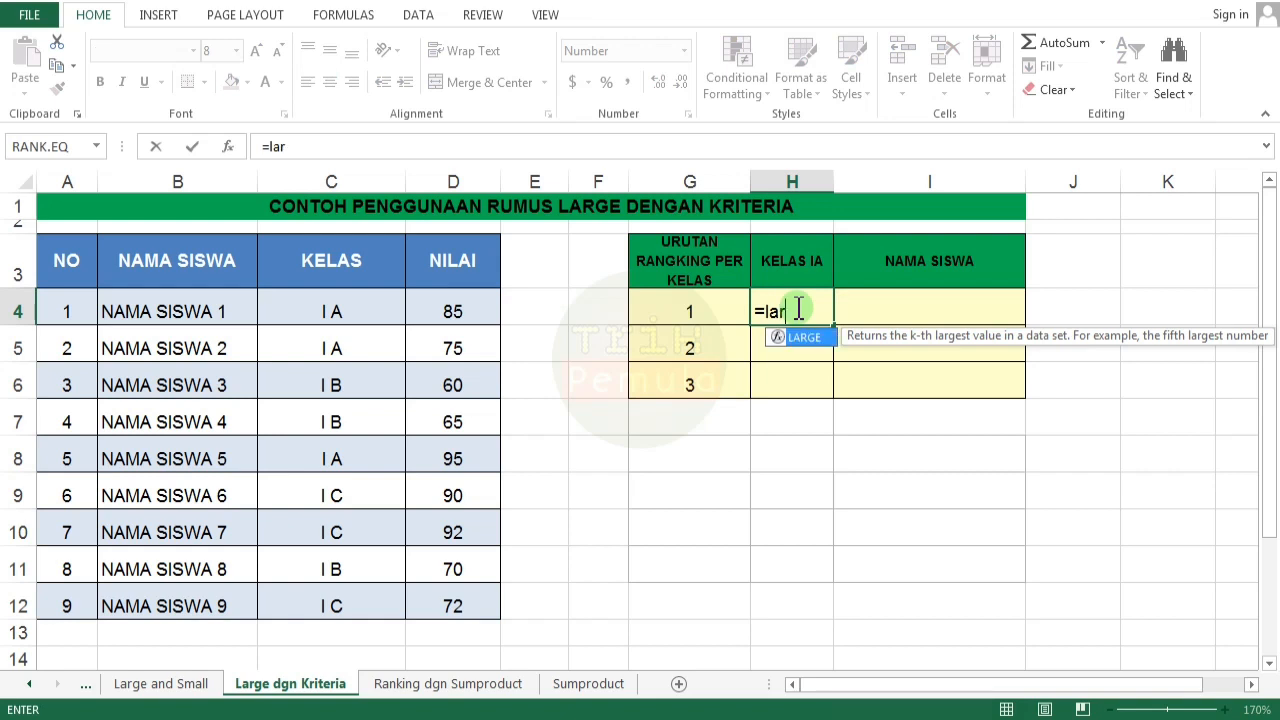
{"action": "key", "text": "Tab"}
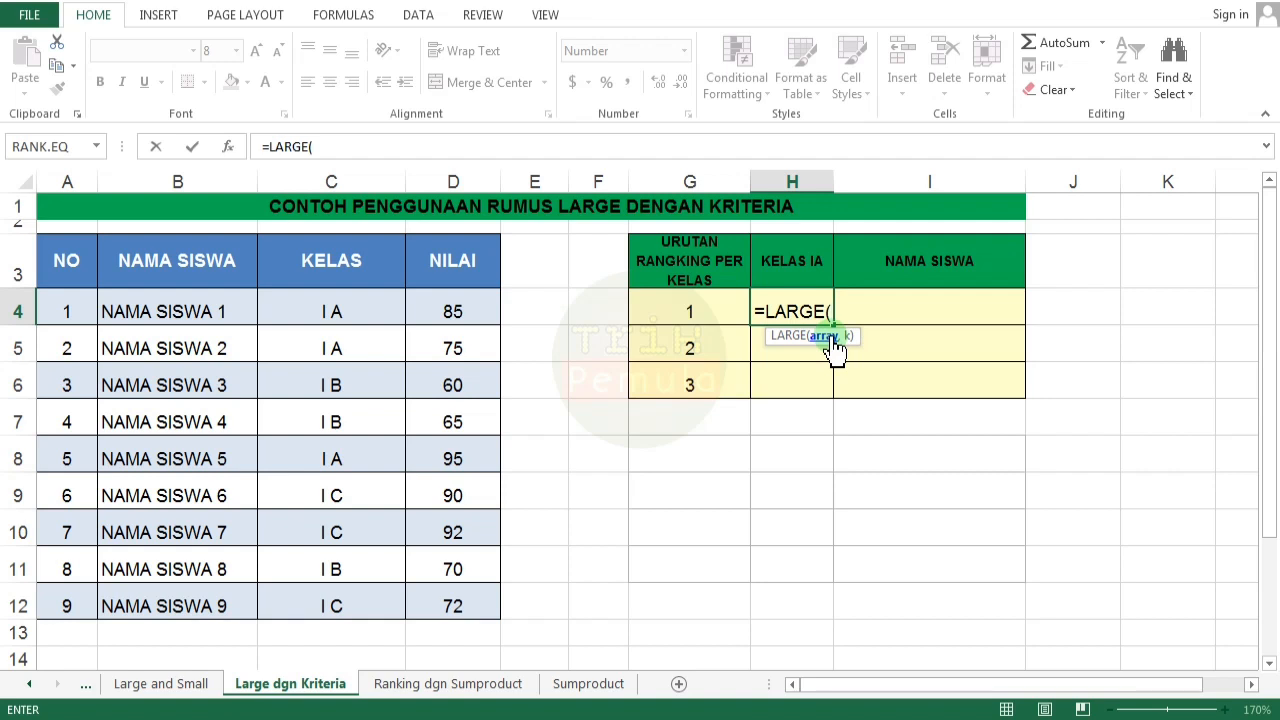
{"action": "type", "text": "if"}
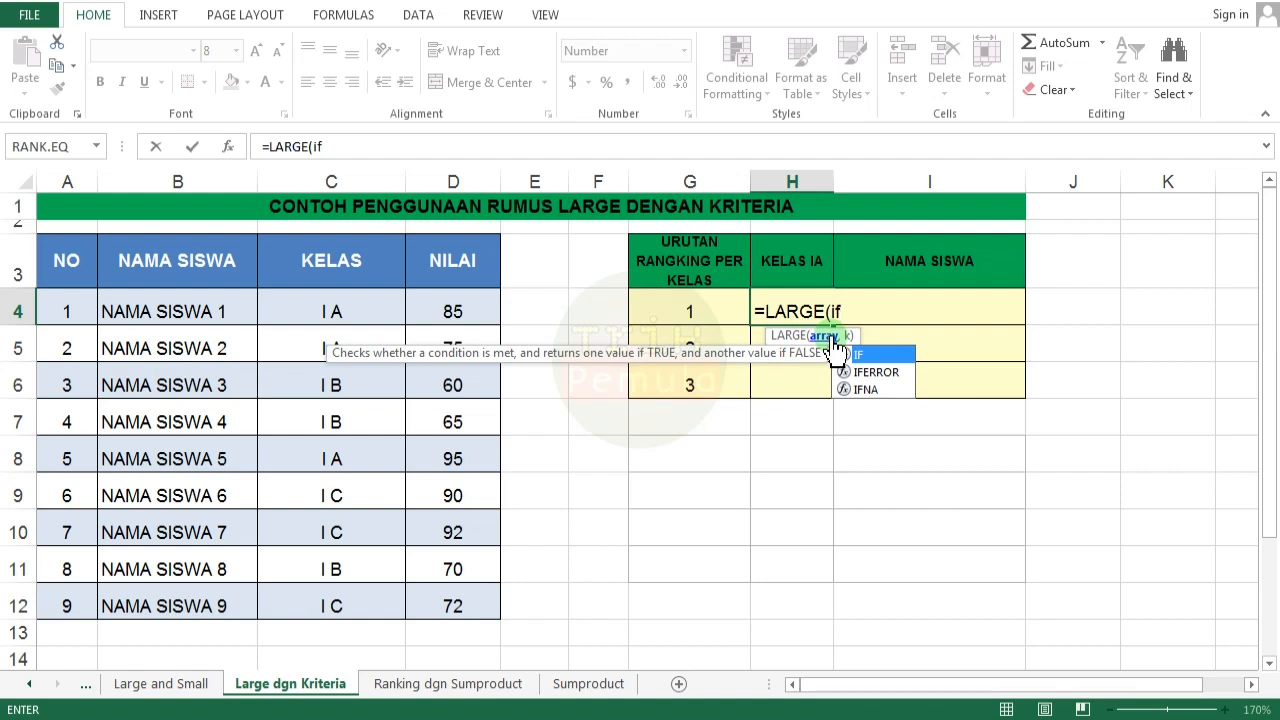
{"action": "key", "text": "Tab"}
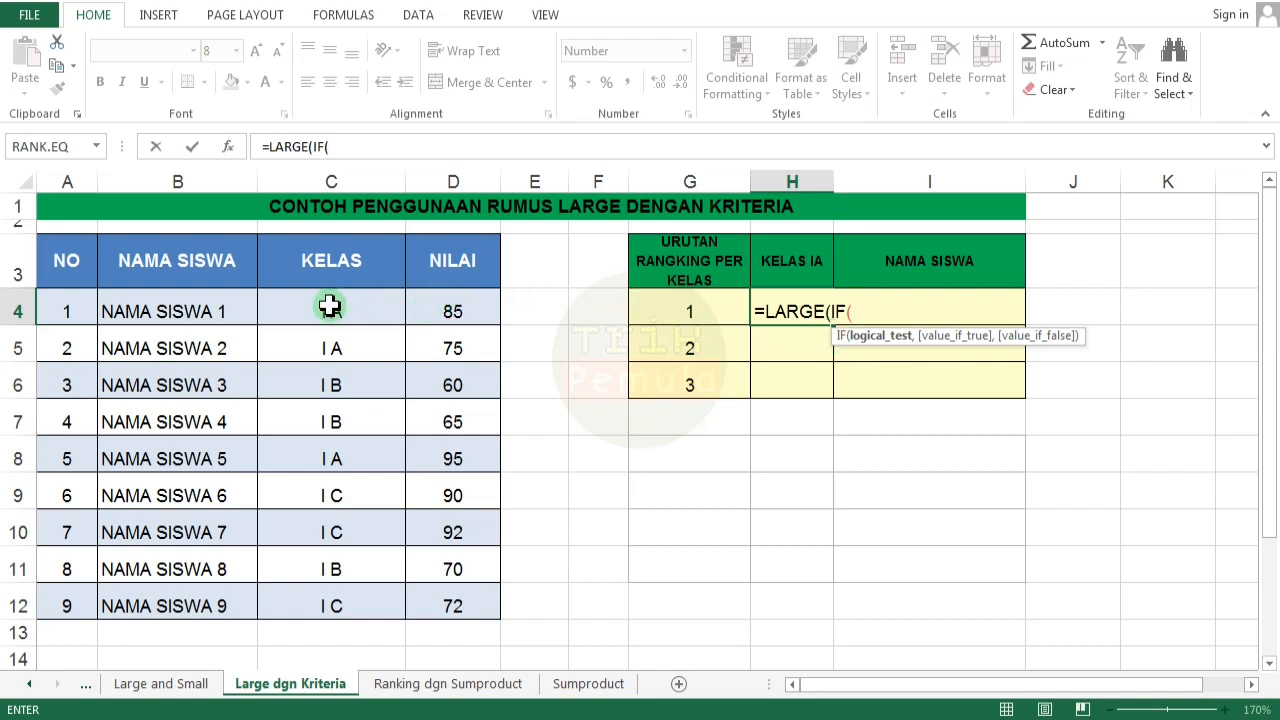
- Set the IF condition to test whether the absolute class range $C$4:$C$12 equals "I A"
{"action": "left_click_drag", "start_coordinate": [331, 306], "coordinate": [331, 594]}
{"action": "key", "text": "F4"}
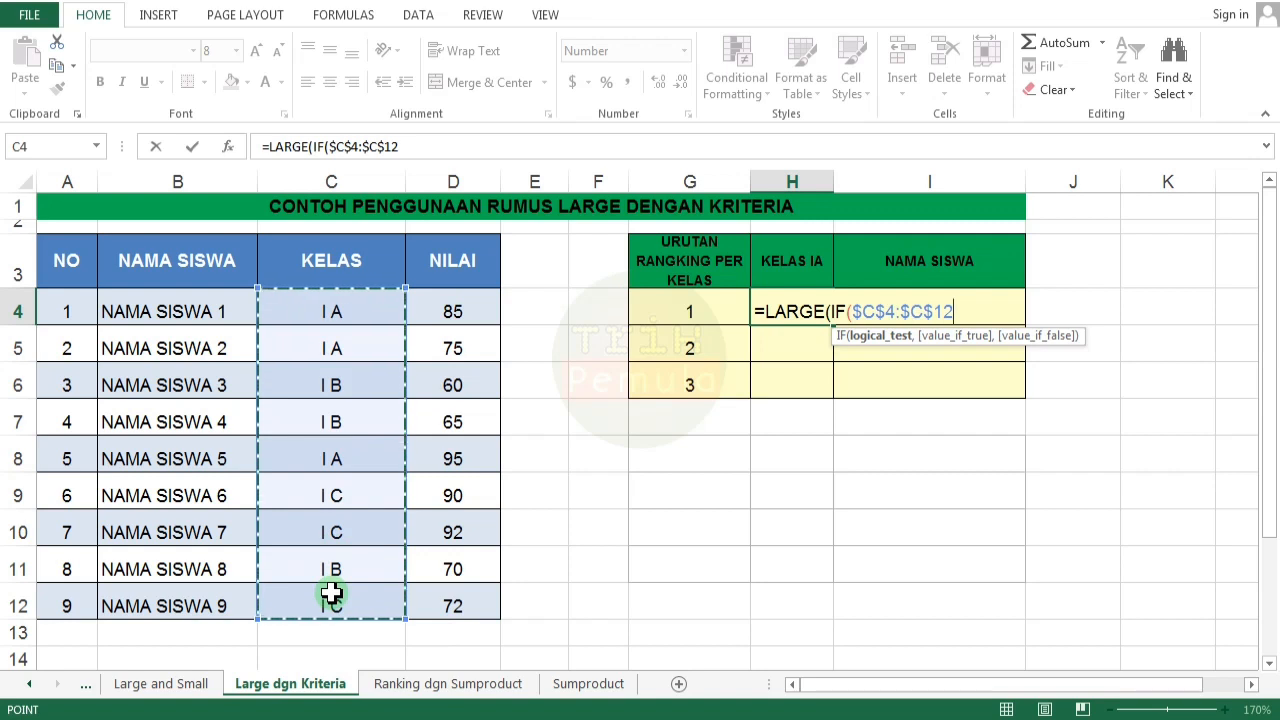
{"action": "type", "text": "="}
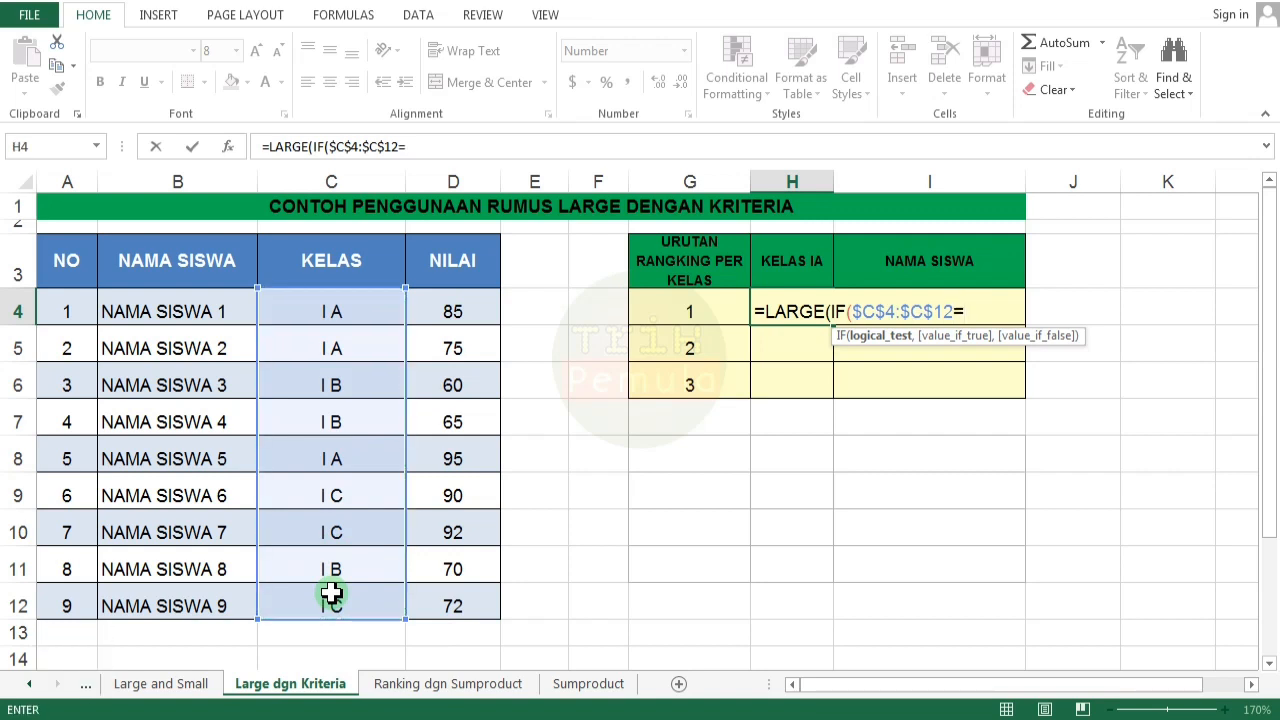
{"action": "type", "text": "\"I A"}
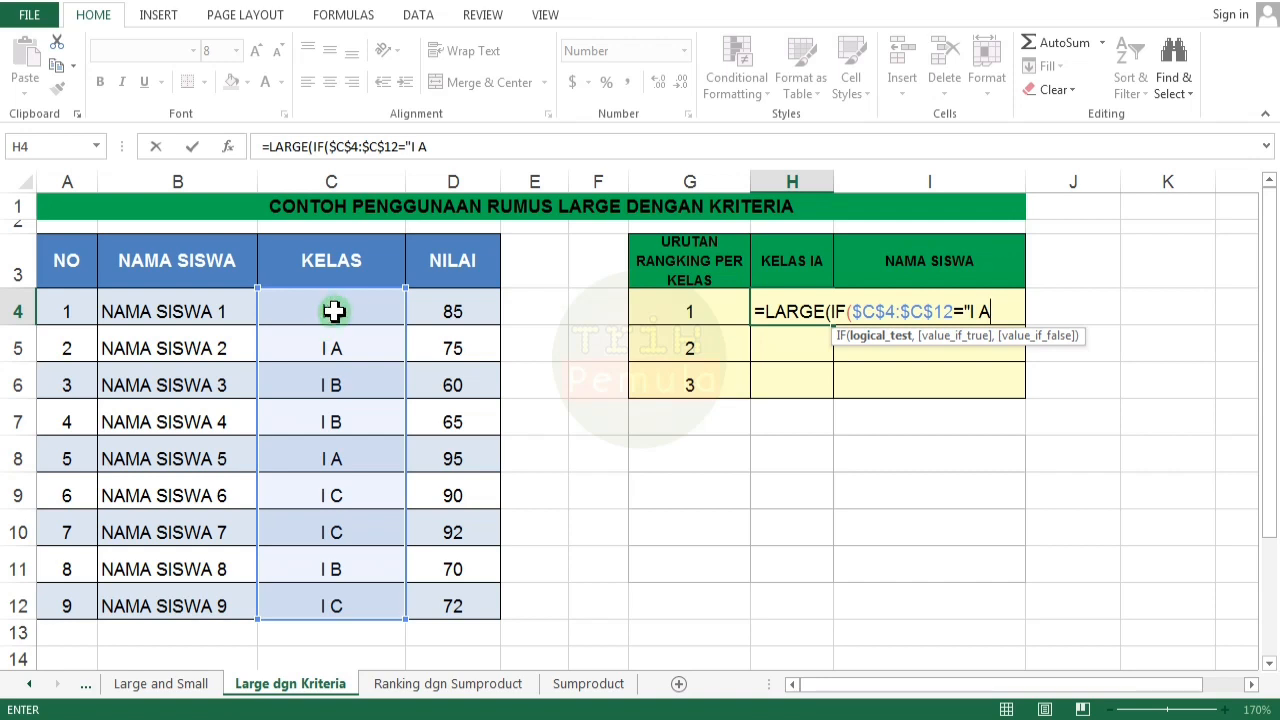
{"action": "type", "text": "\""}
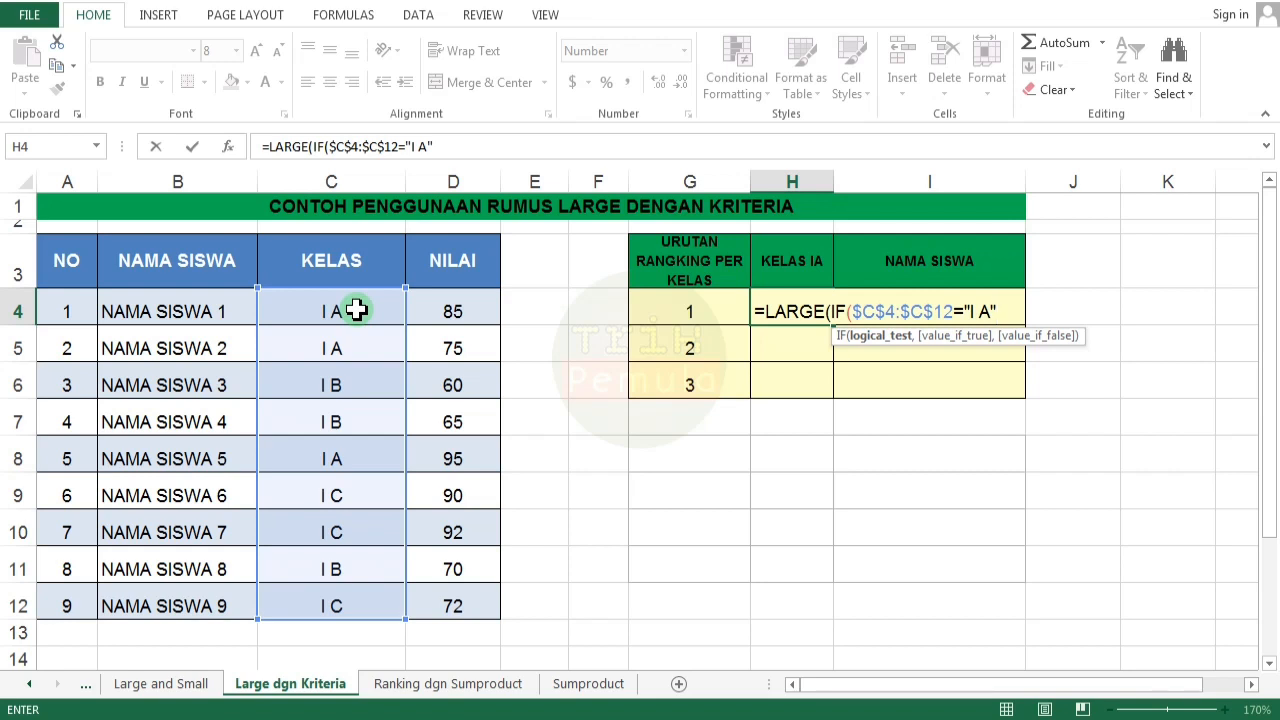
{"action": "type", "text": ","}
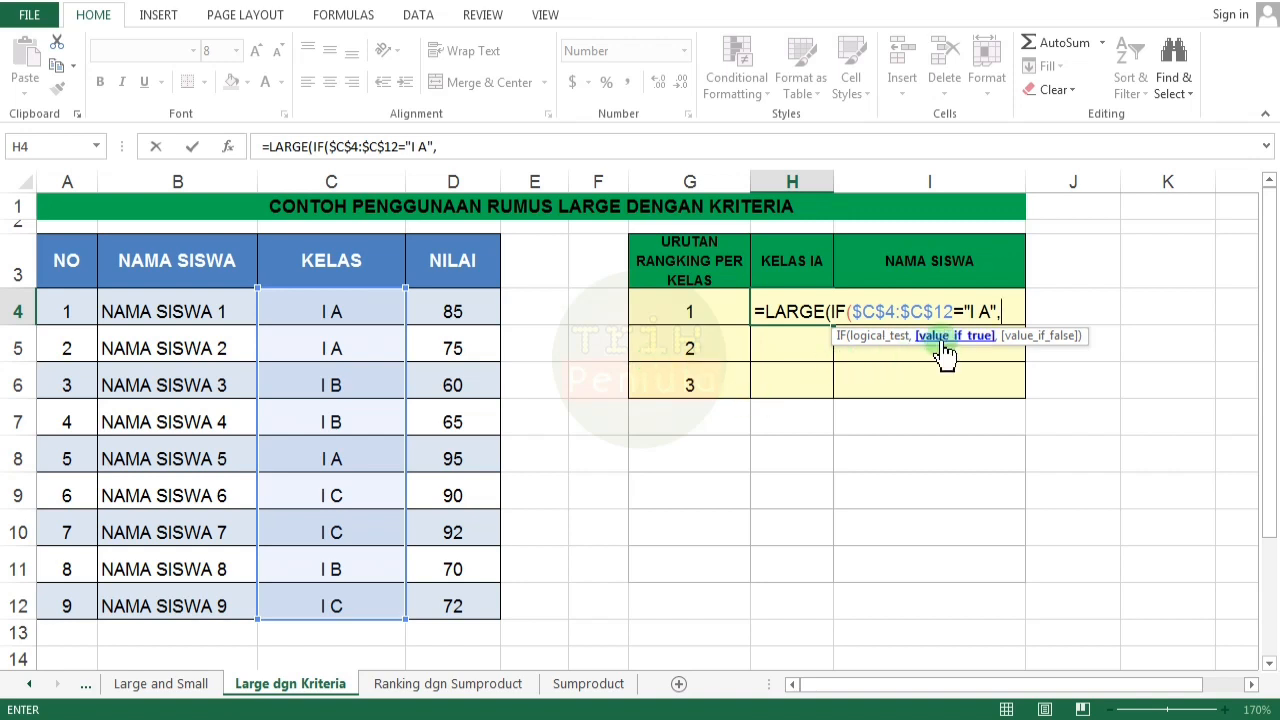
- Use the absolute score range $D$4:$D$12 as the IF true value and close the IF function
{"action": "left_click_drag", "start_coordinate": [452, 302], "coordinate": [447, 590]}
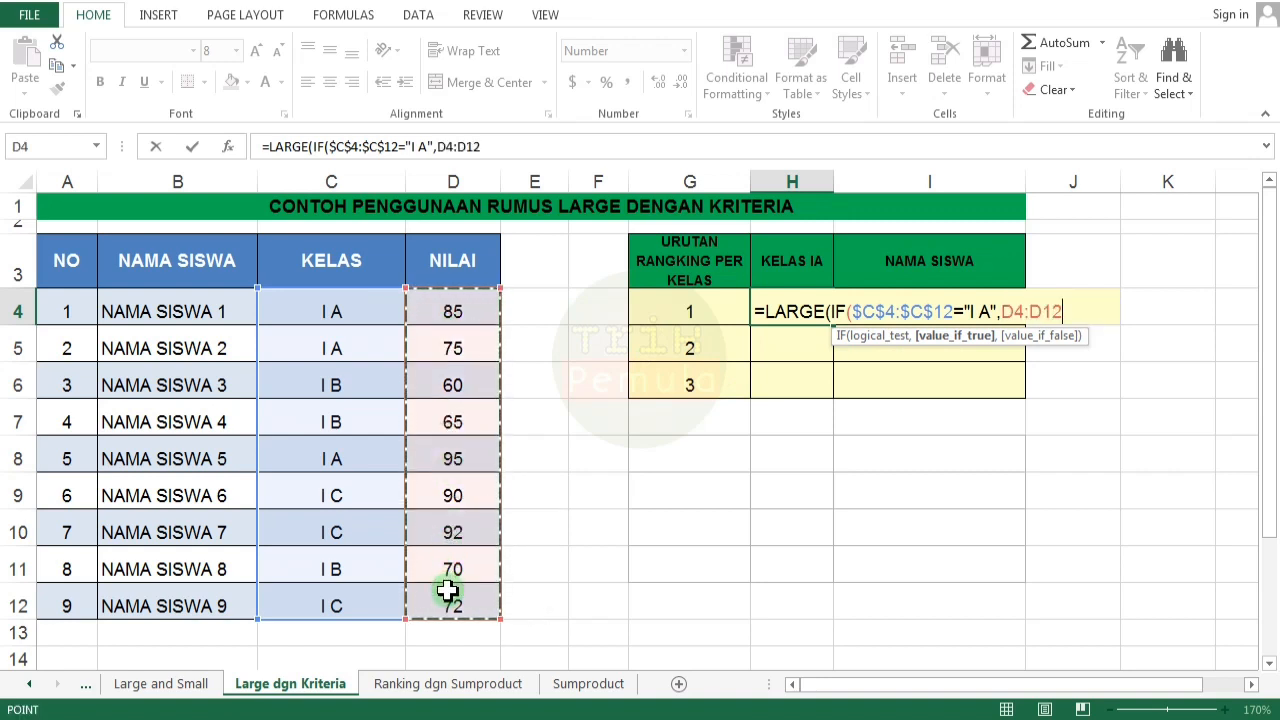
{"action": "key", "text": "F4"}
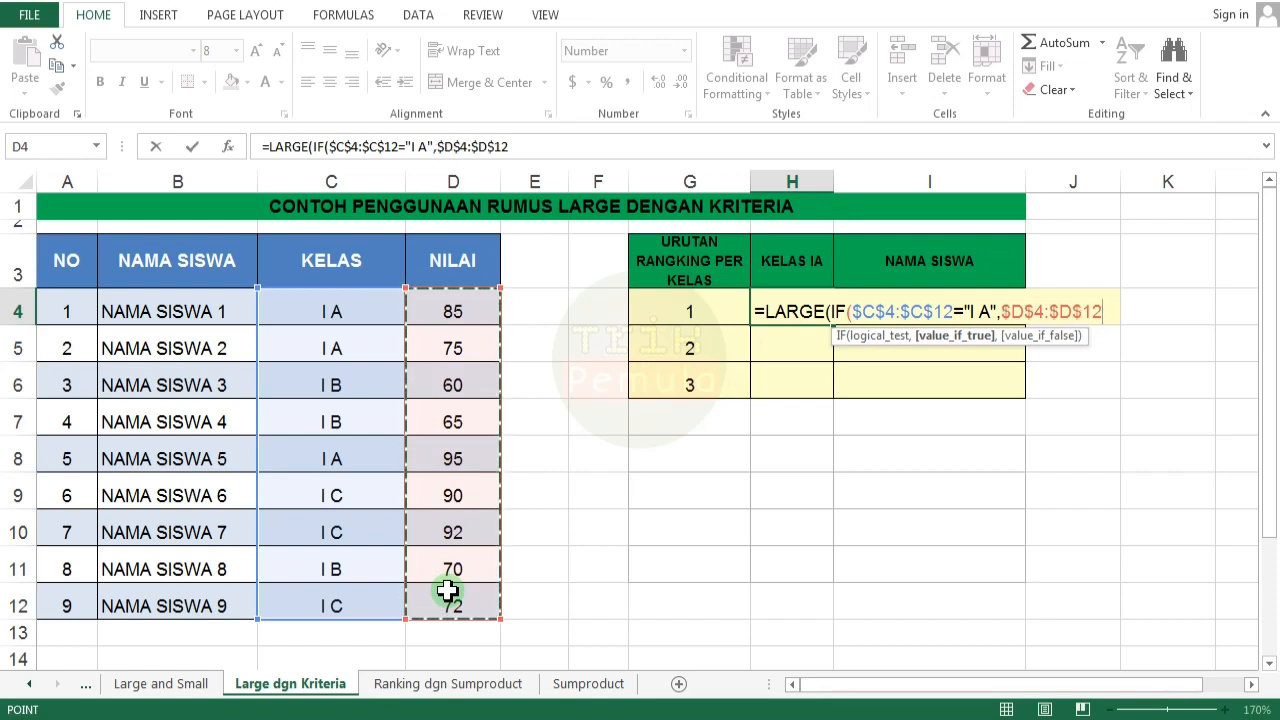
{"action": "type", "text": ")"}
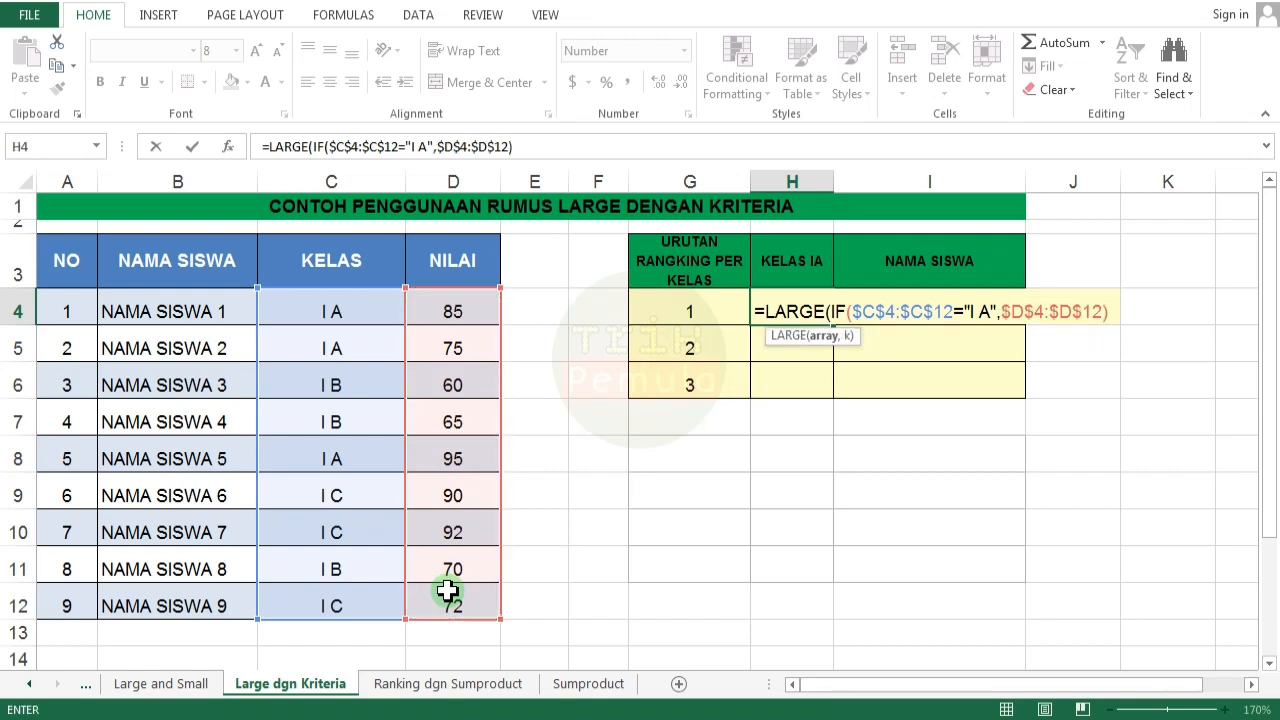
{"action": "type", "text": ","}
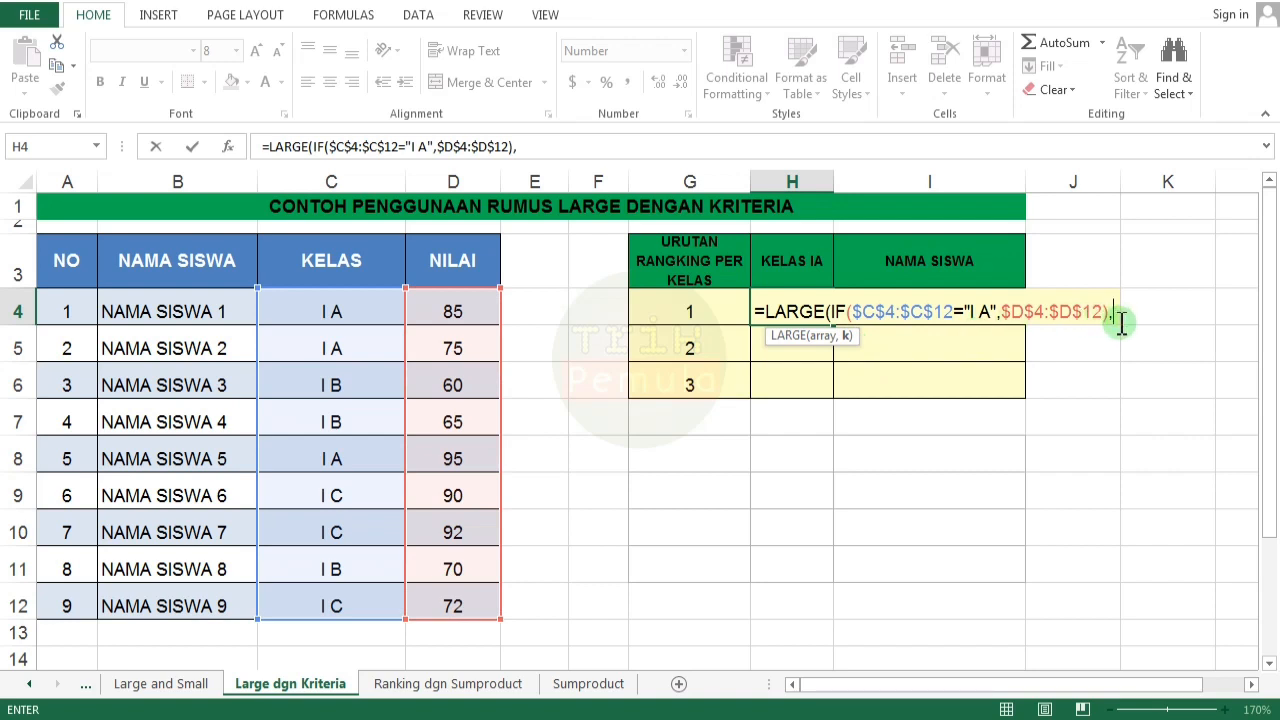
{"action": "type", "text": "1"}
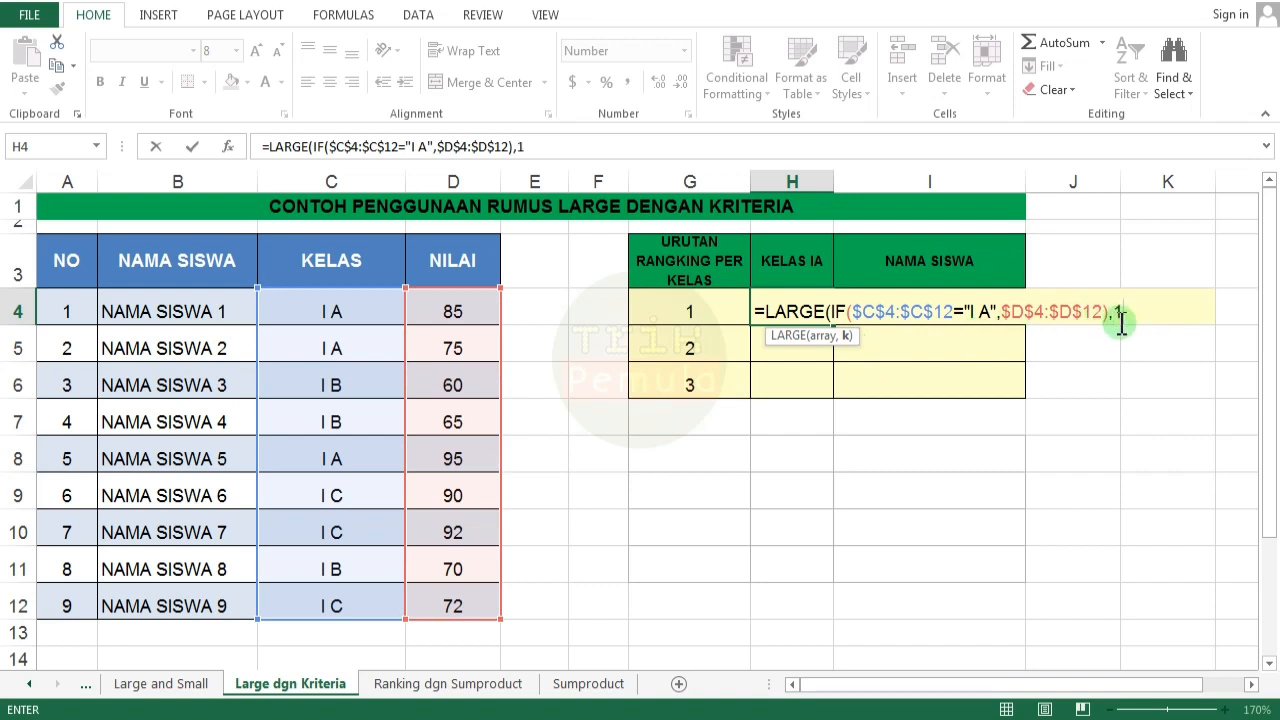
{"action": "key", "text": "BackSpace"}
{"action": "type", "text": "2"}
{"action": "key", "text": "BackSpace"}
{"action": "type", "text": "3"}
{"action": "key", "text": "BackSpace"}
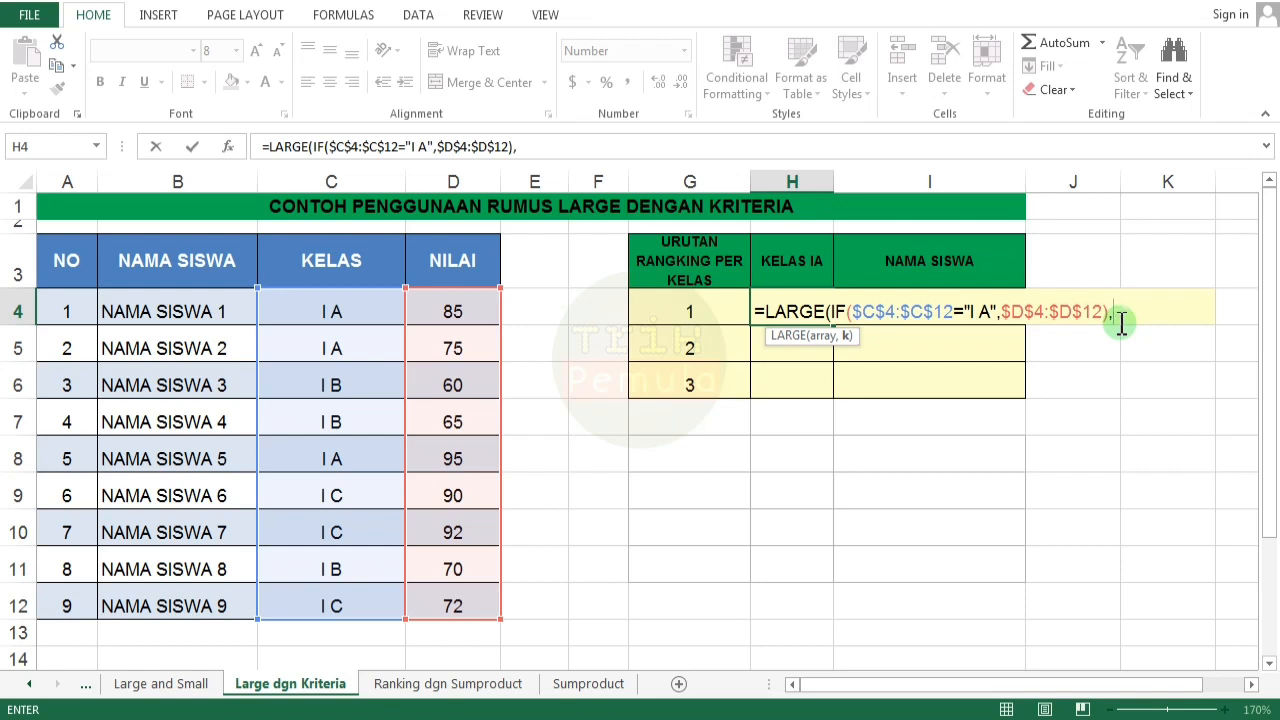
- Use rank cell G4 as the LARGE function's k argument, close the formula and enter it in H4
{"action": "left_click", "coordinate": [674, 310]}
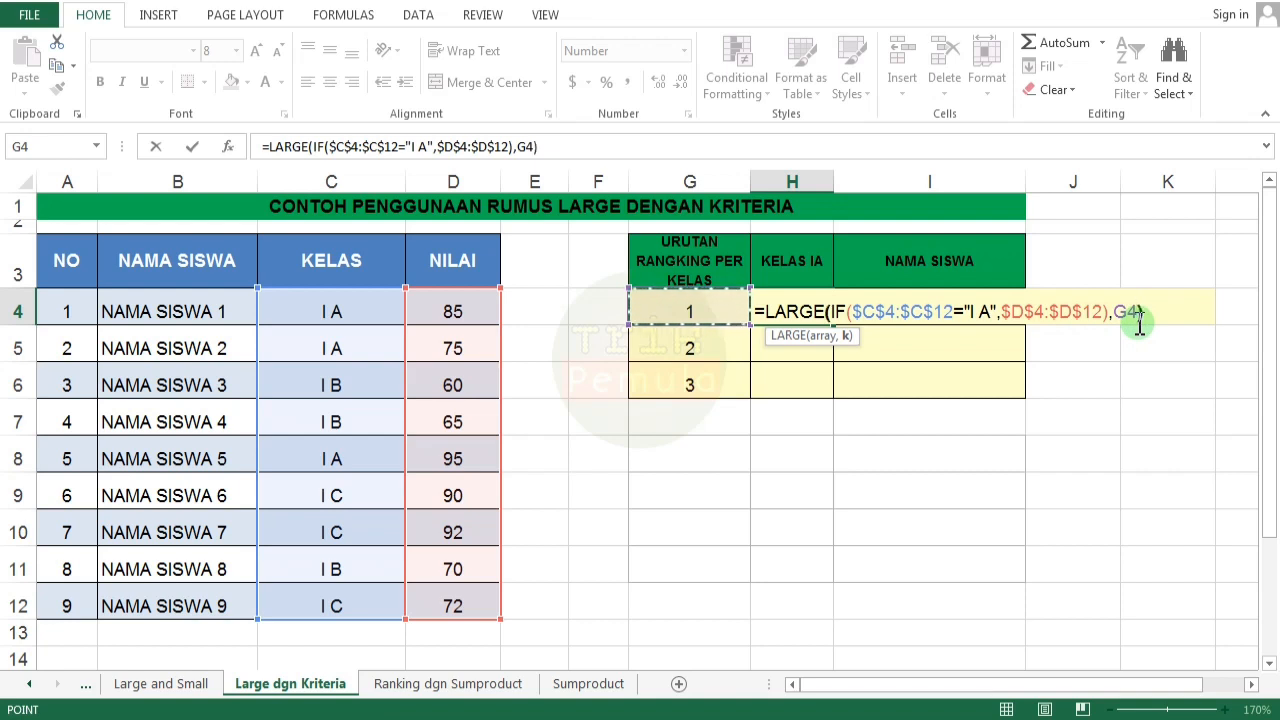
{"action": "type", "text": ")"}
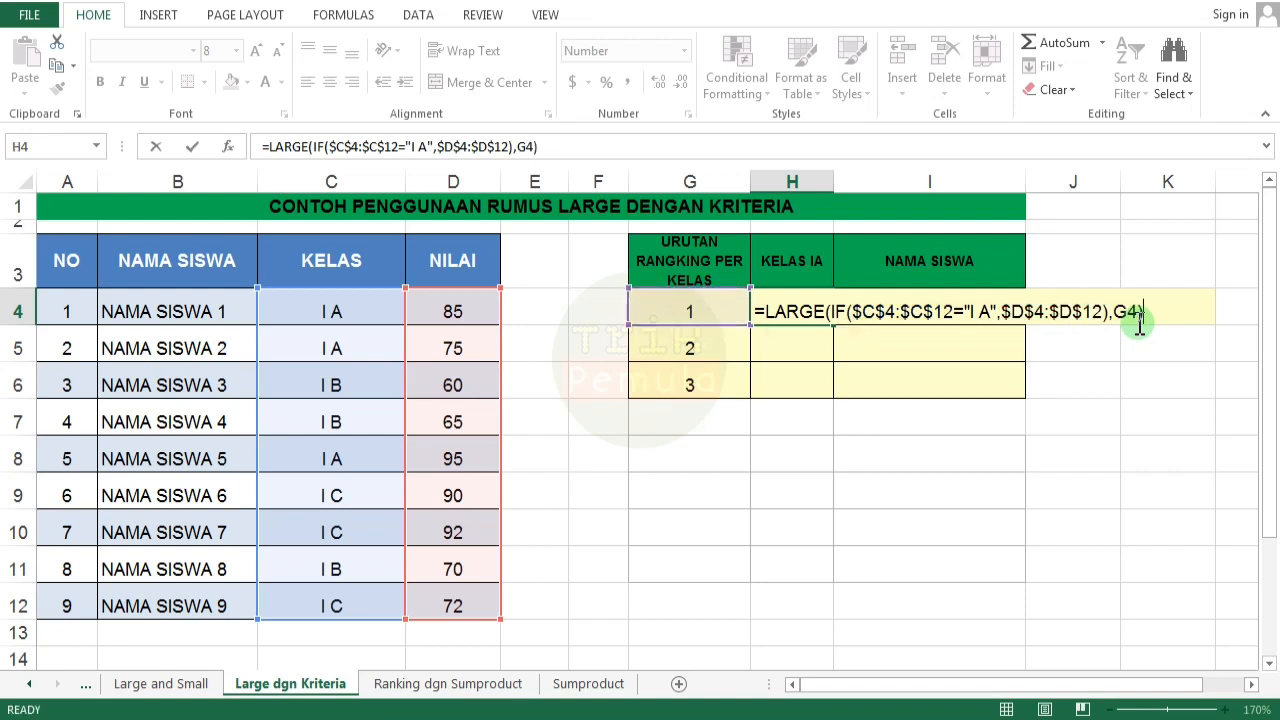
{"action": "key", "text": "ctrl+shift+Return"}
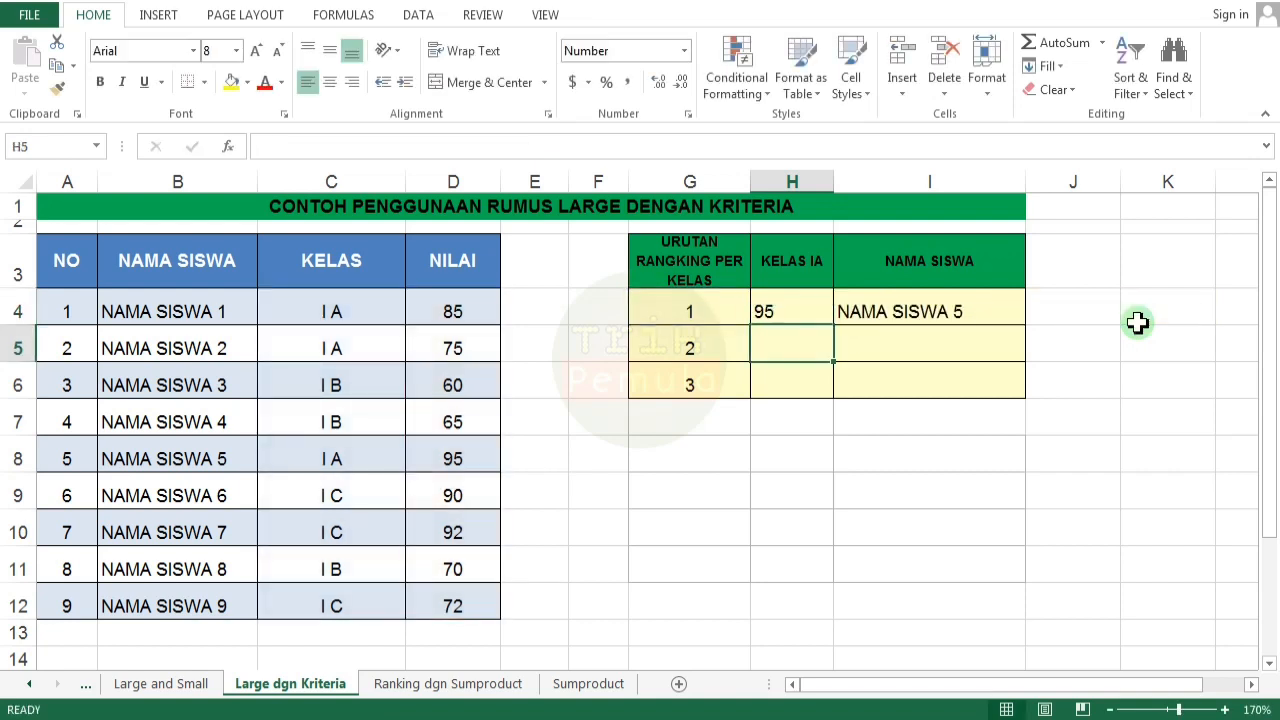
- Remove the text criterion "I A" from the IF condition in the H4 formula
{"action": "left_click", "coordinate": [790, 312]}
{"action": "double_click", "coordinate": [775, 313]}
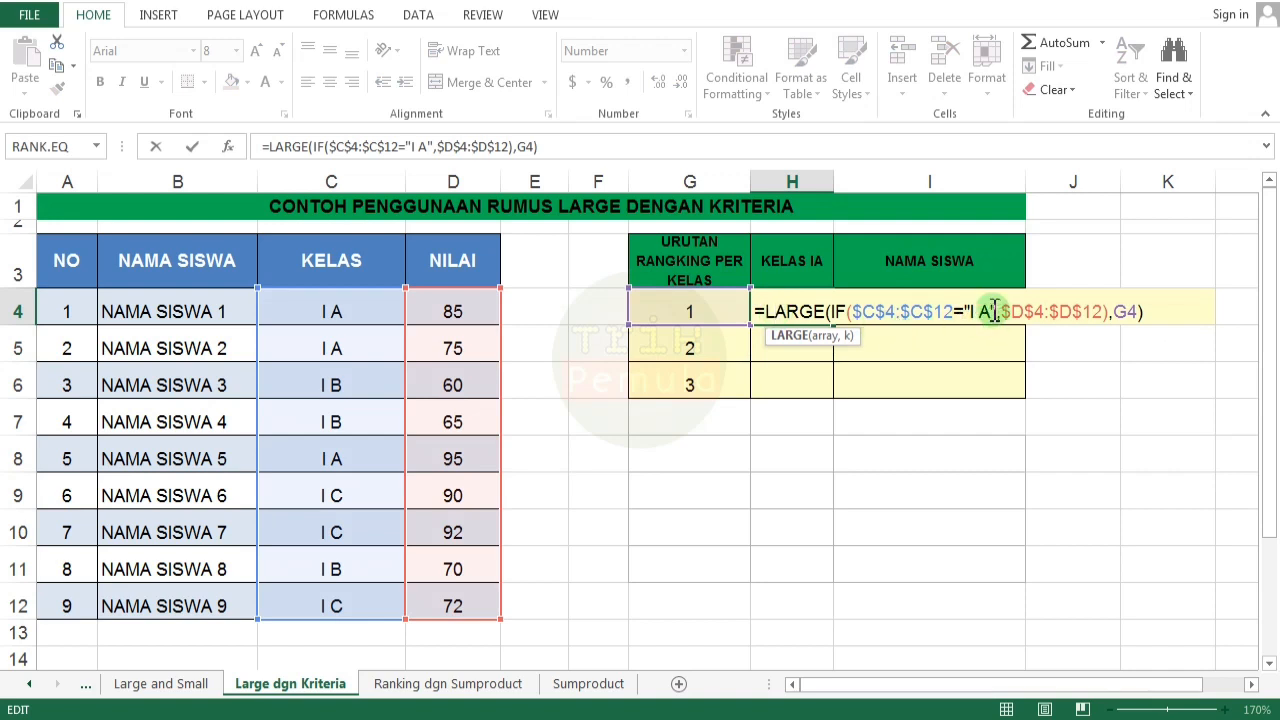
{"action": "left_click", "coordinate": [991, 312]}
{"action": "left_click", "coordinate": [997, 311]}
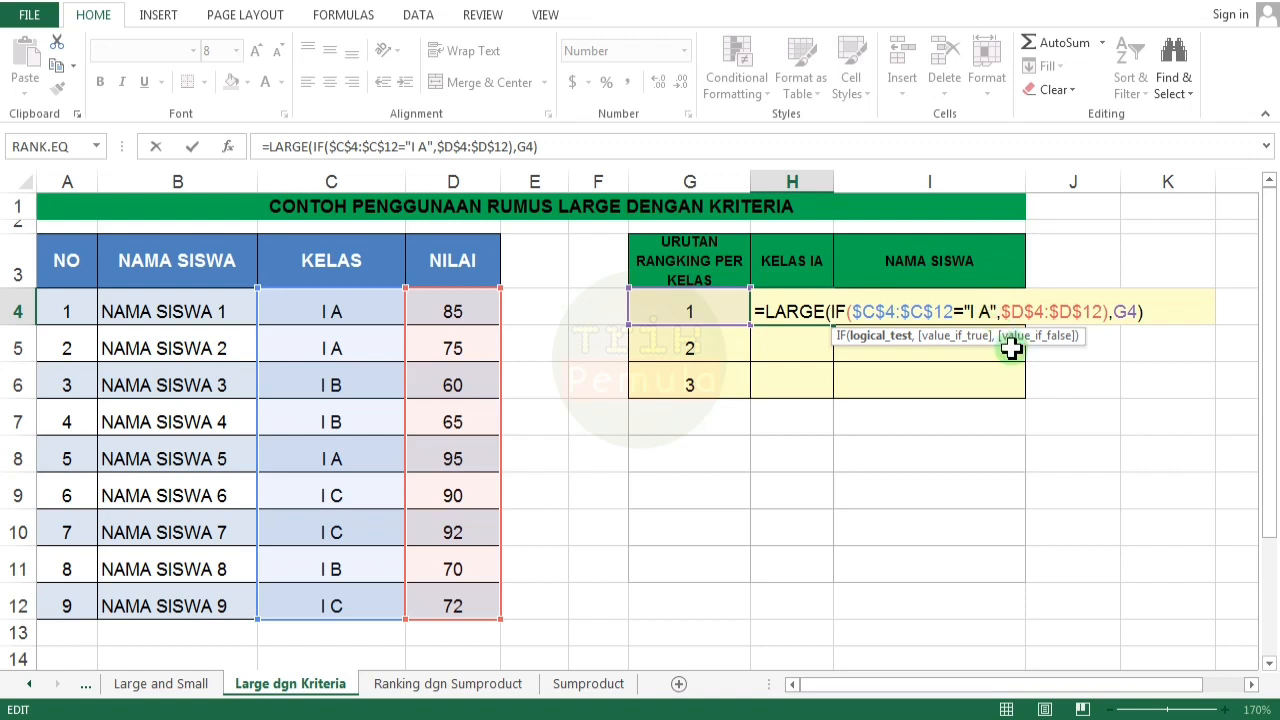
{"action": "key", "text": "BackSpace"}
{"action": "key", "text": "BackSpace"}
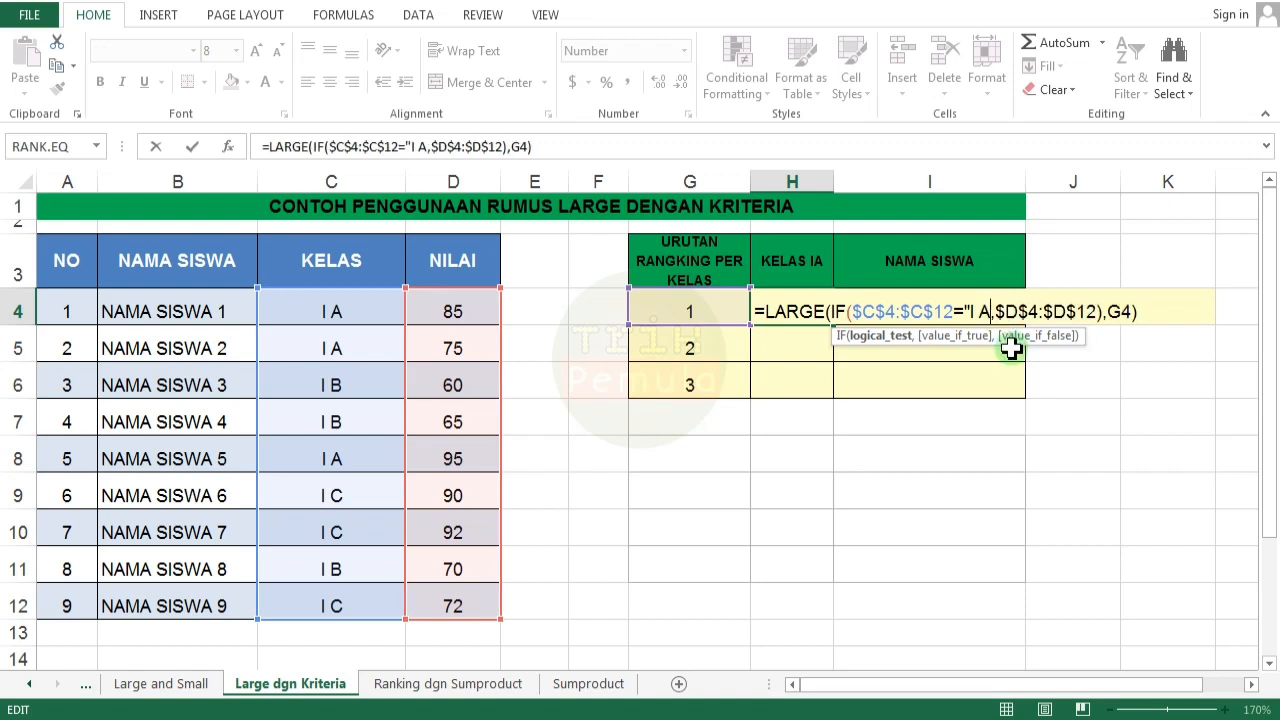
{"action": "key", "text": "BackSpace"}
{"action": "key", "text": "BackSpace"}
{"action": "key", "text": "BackSpace"}
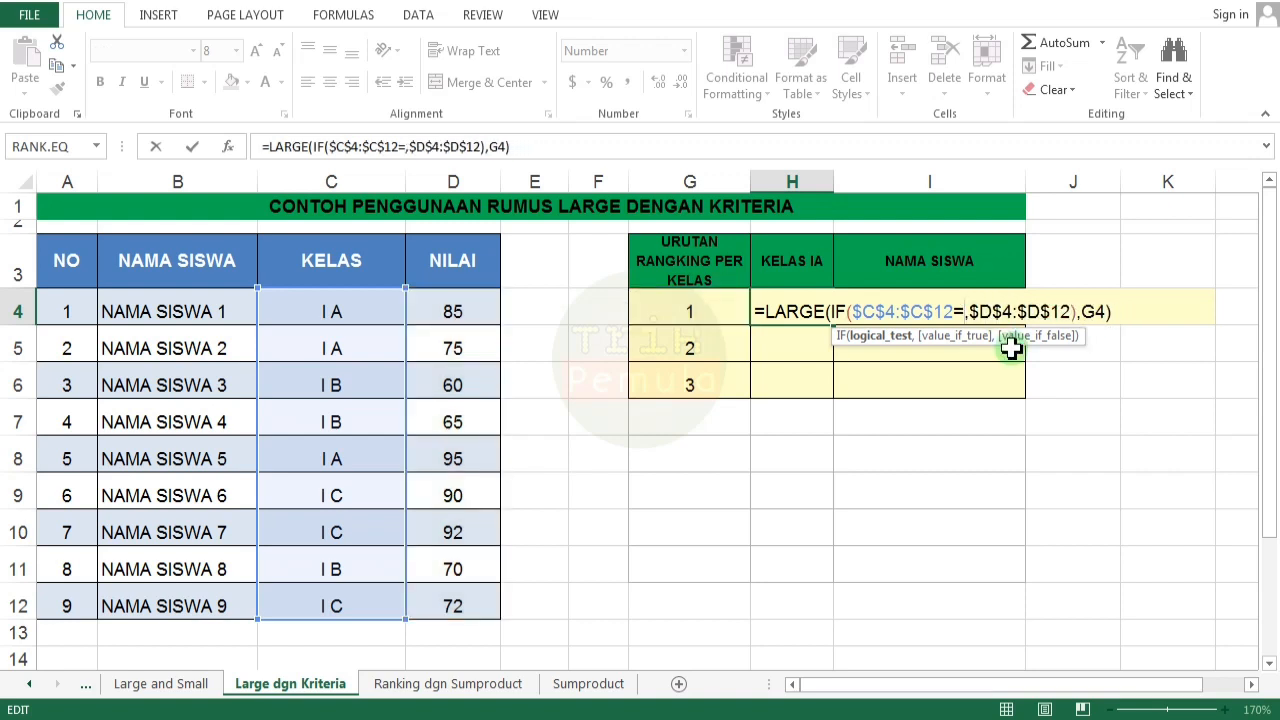
- Use the absolute reference $C$4 as the class criterion in the H4 formula and enter it
{"action": "left_click", "coordinate": [333, 311]}
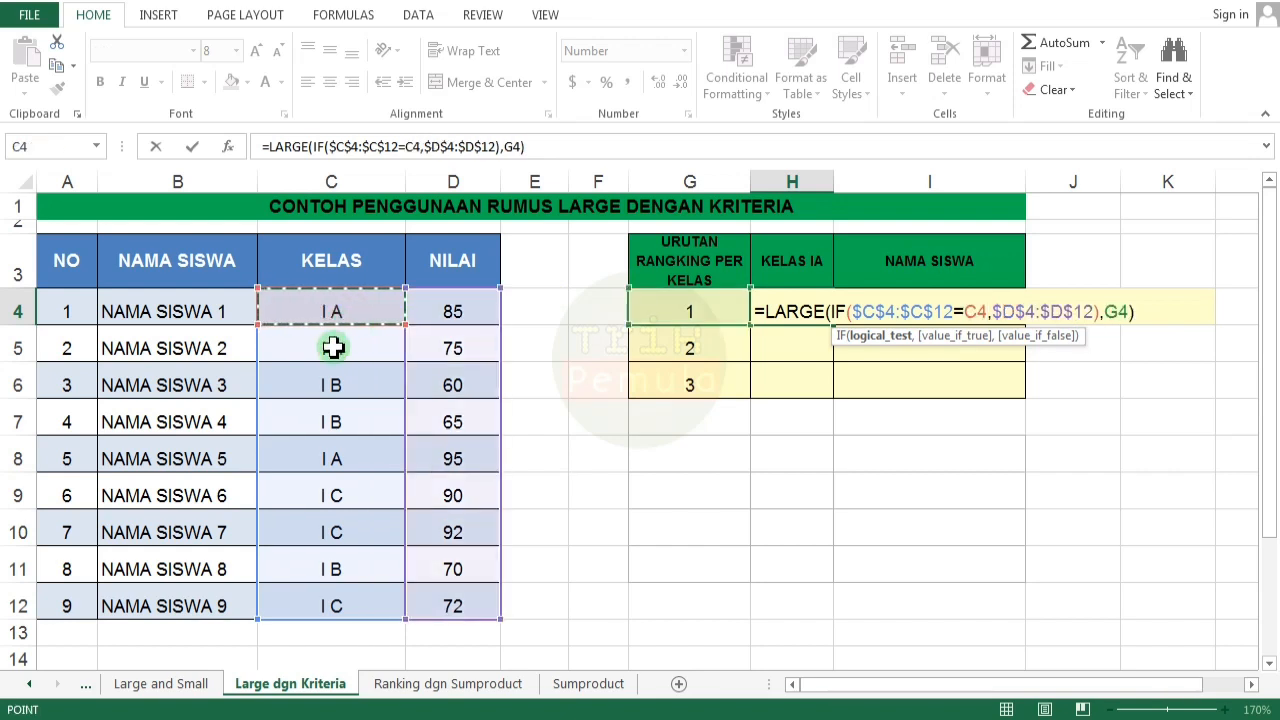
{"action": "left_click", "coordinate": [332, 347]}
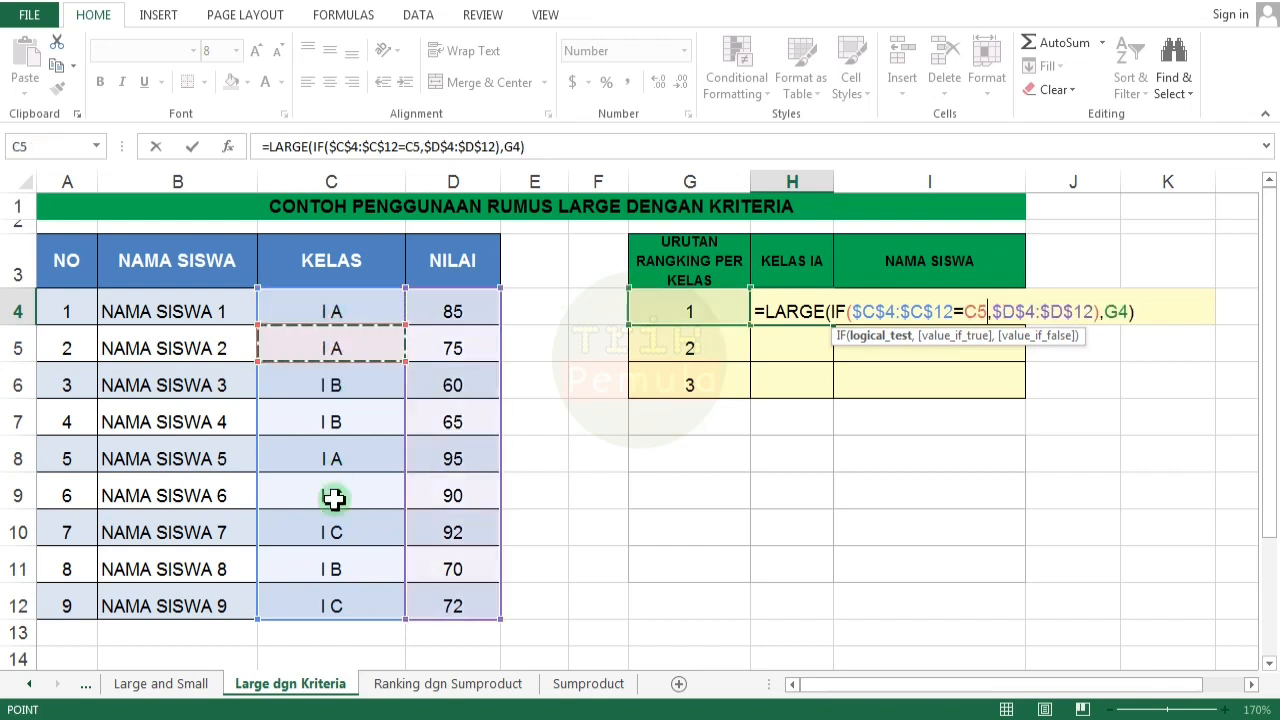
{"action": "left_click", "coordinate": [328, 459]}
{"action": "left_click", "coordinate": [325, 312]}
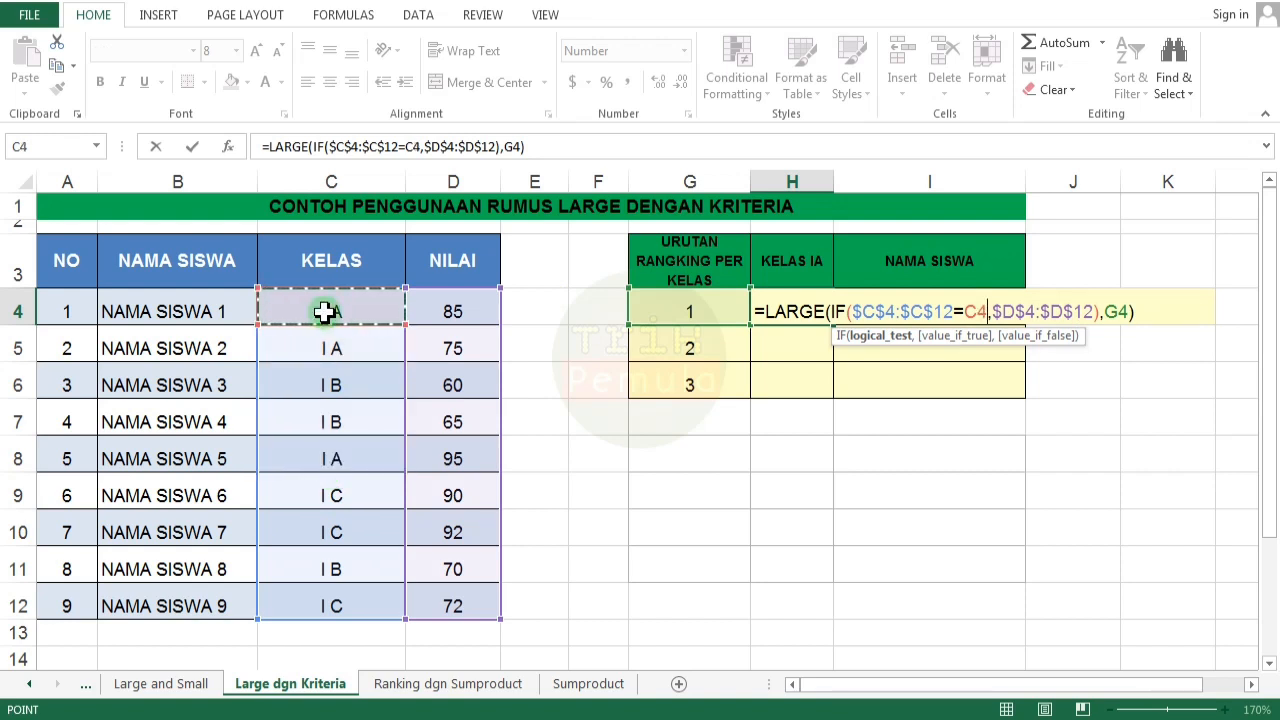
{"action": "key", "text": "F4"}
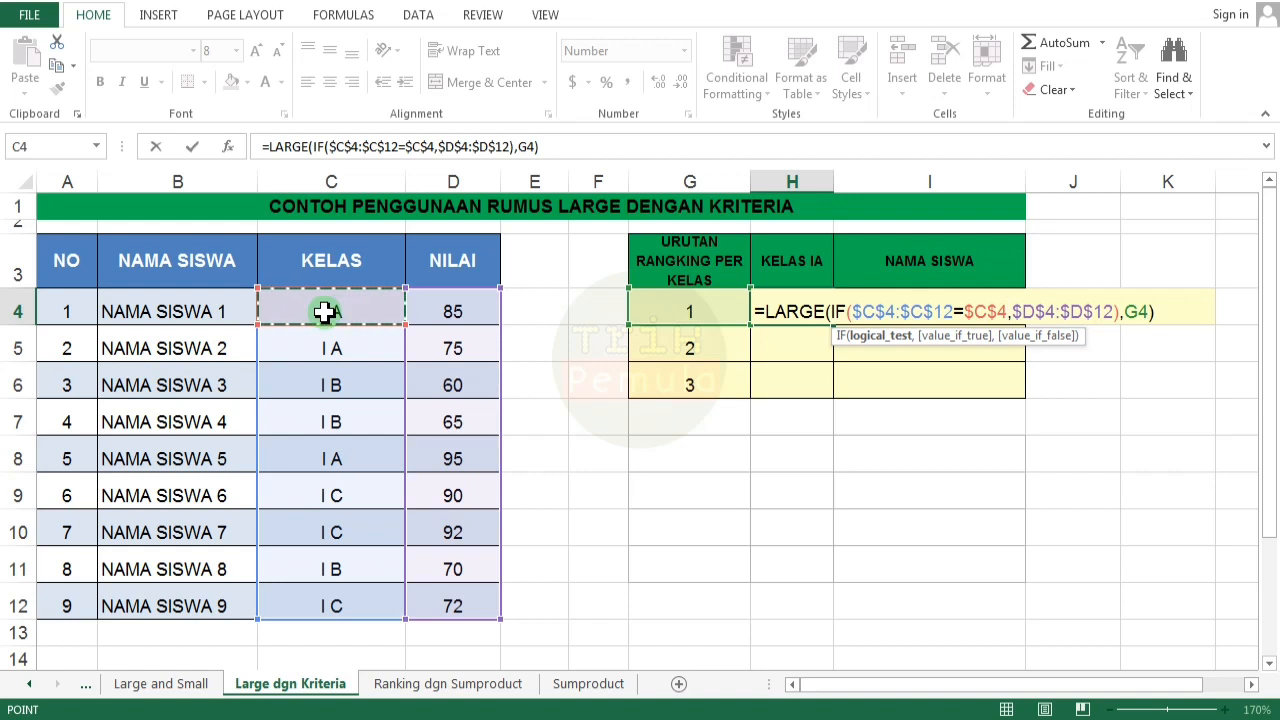
{"action": "key", "text": "ctrl+shift+Return"}
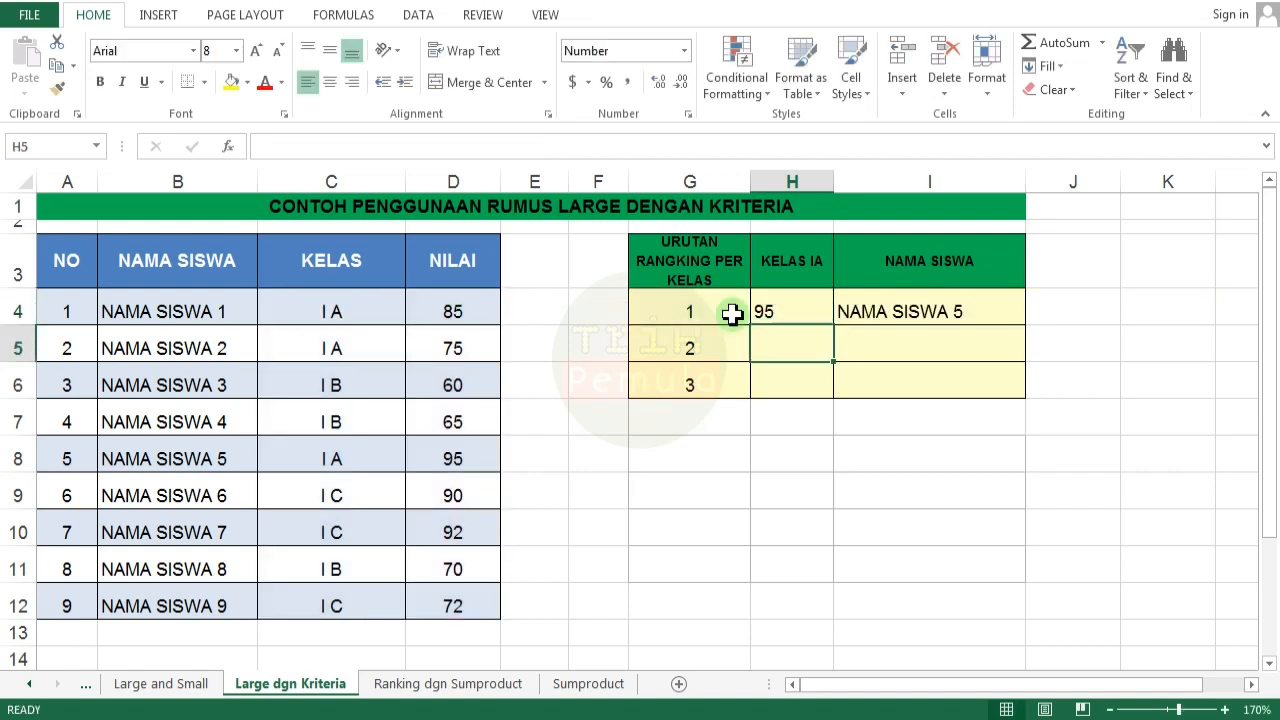
- Fill the H4 formula down through H6 and review the formulas in the KELAS IA column
{"action": "left_click", "coordinate": [795, 307]}
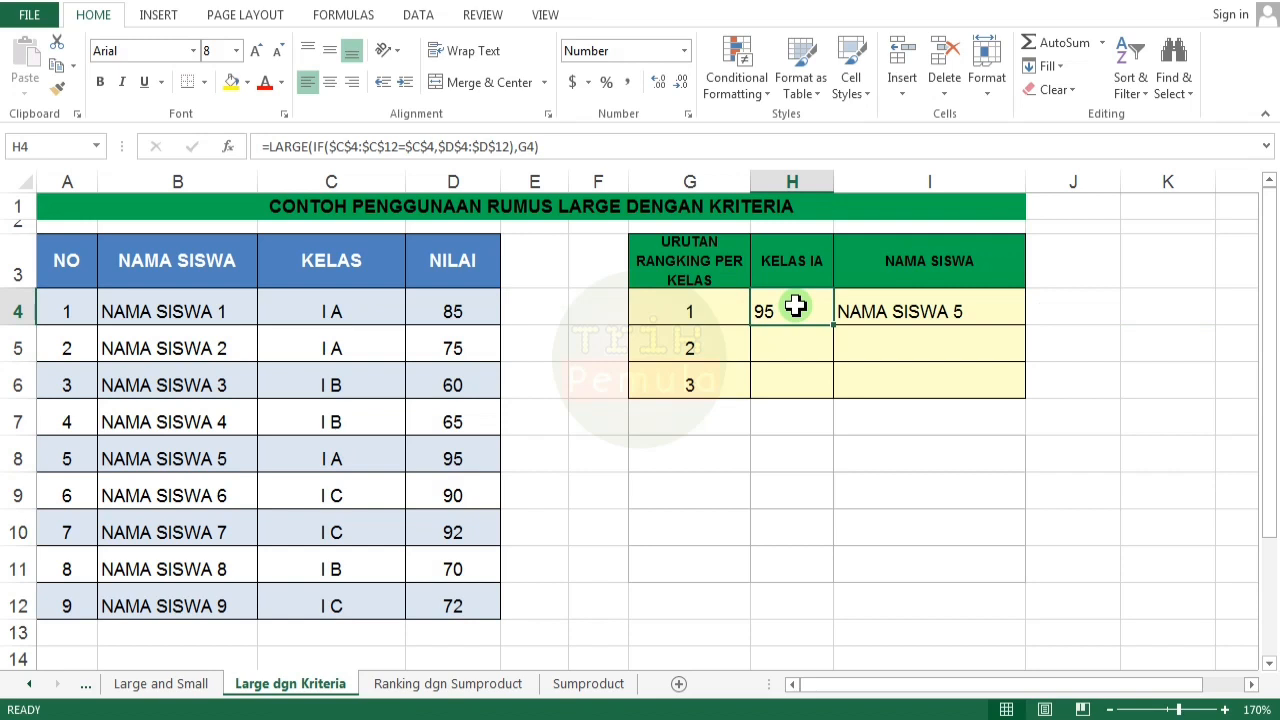
{"action": "double_click", "coordinate": [837, 327]}
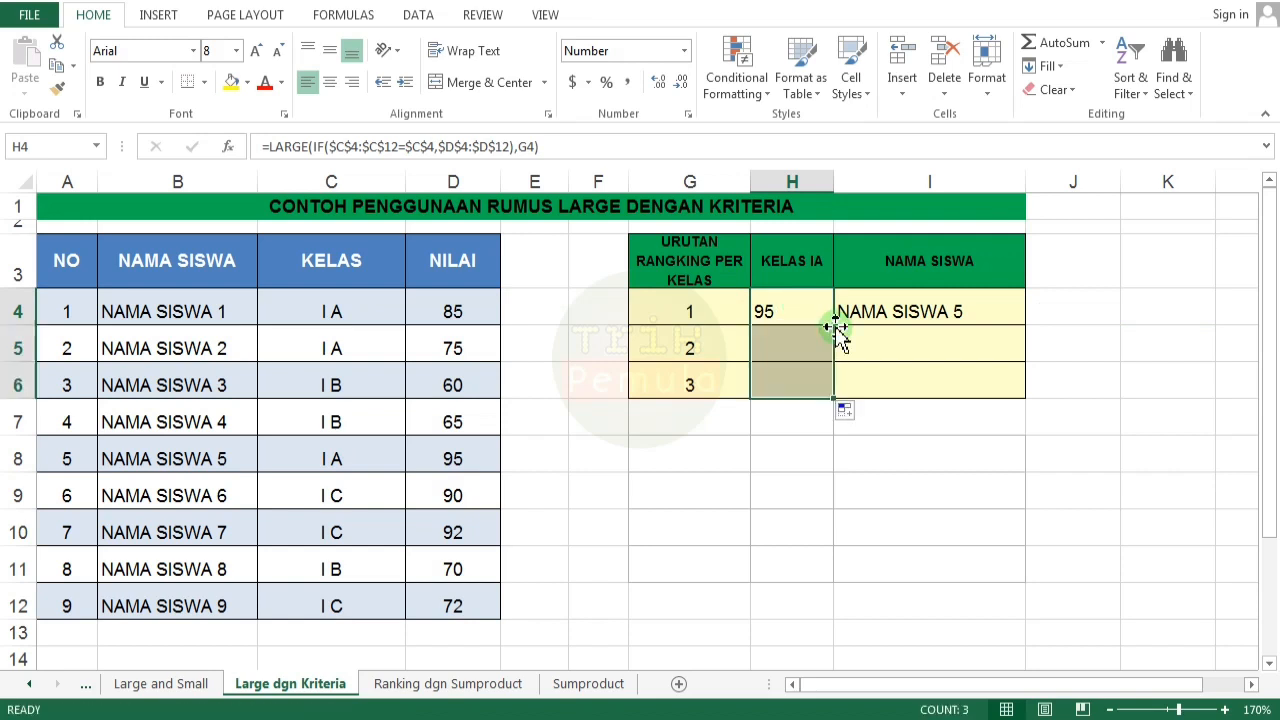
{"action": "left_click", "coordinate": [798, 390]}
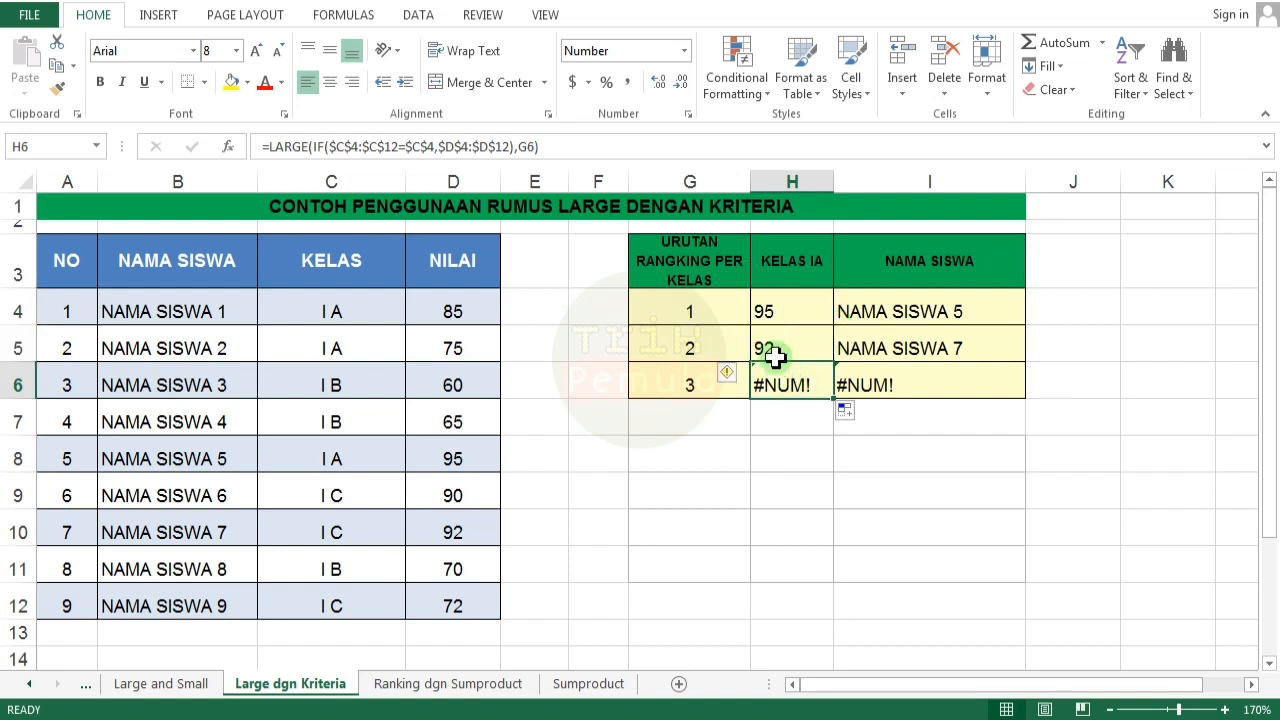
{"action": "left_click", "coordinate": [775, 348]}
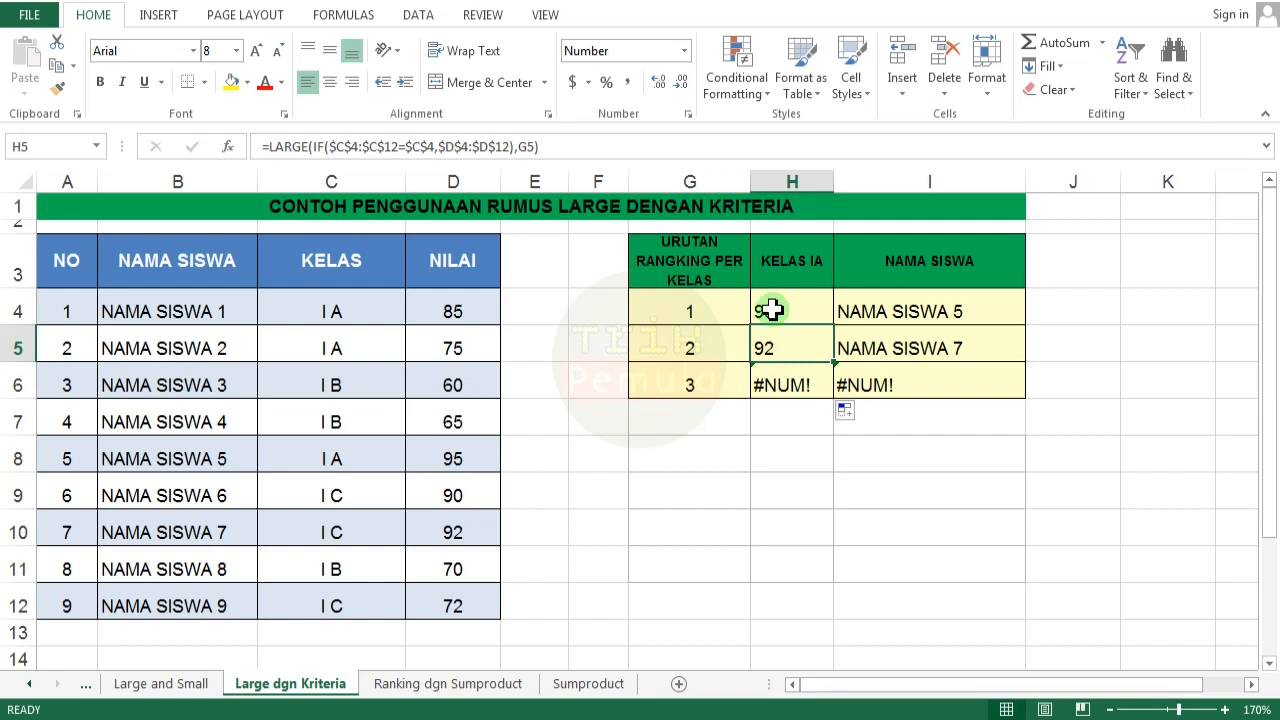
{"action": "left_click", "coordinate": [769, 313]}
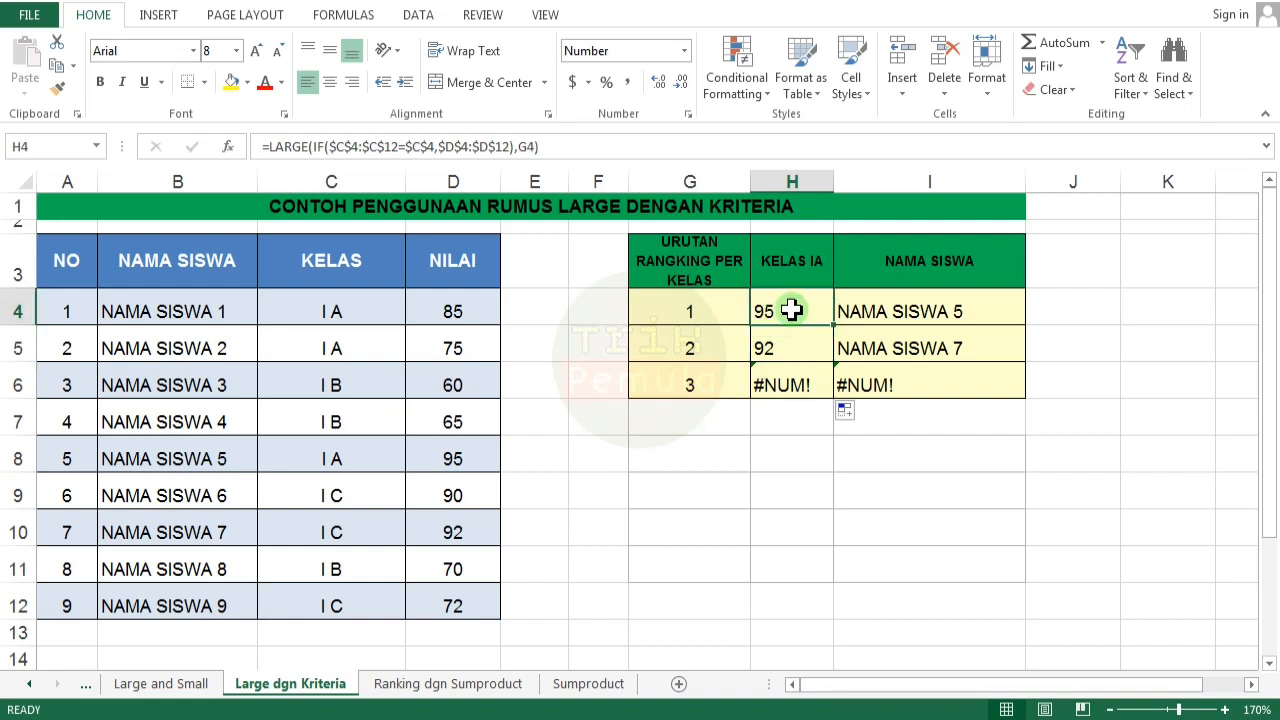
- Re-enter the LARGE formula in H4 as an array formula
{"action": "double_click", "coordinate": [791, 312]}
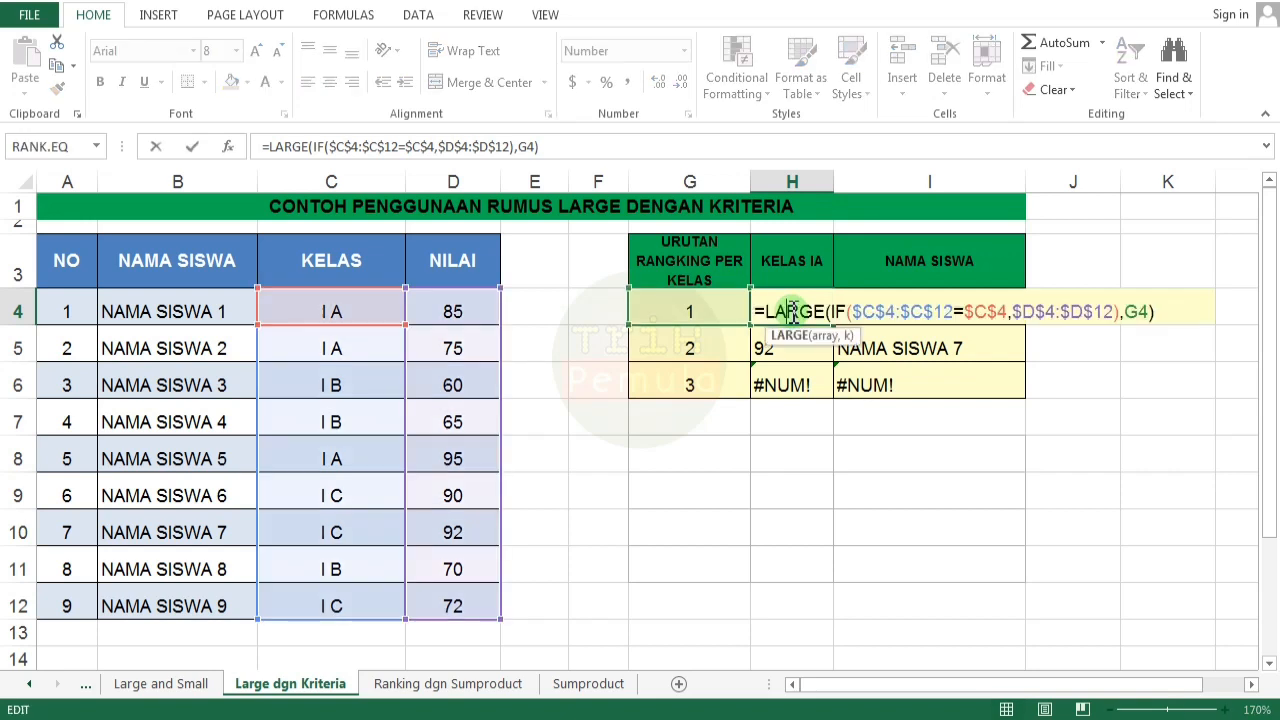
{"action": "left_click", "coordinate": [1163, 312]}
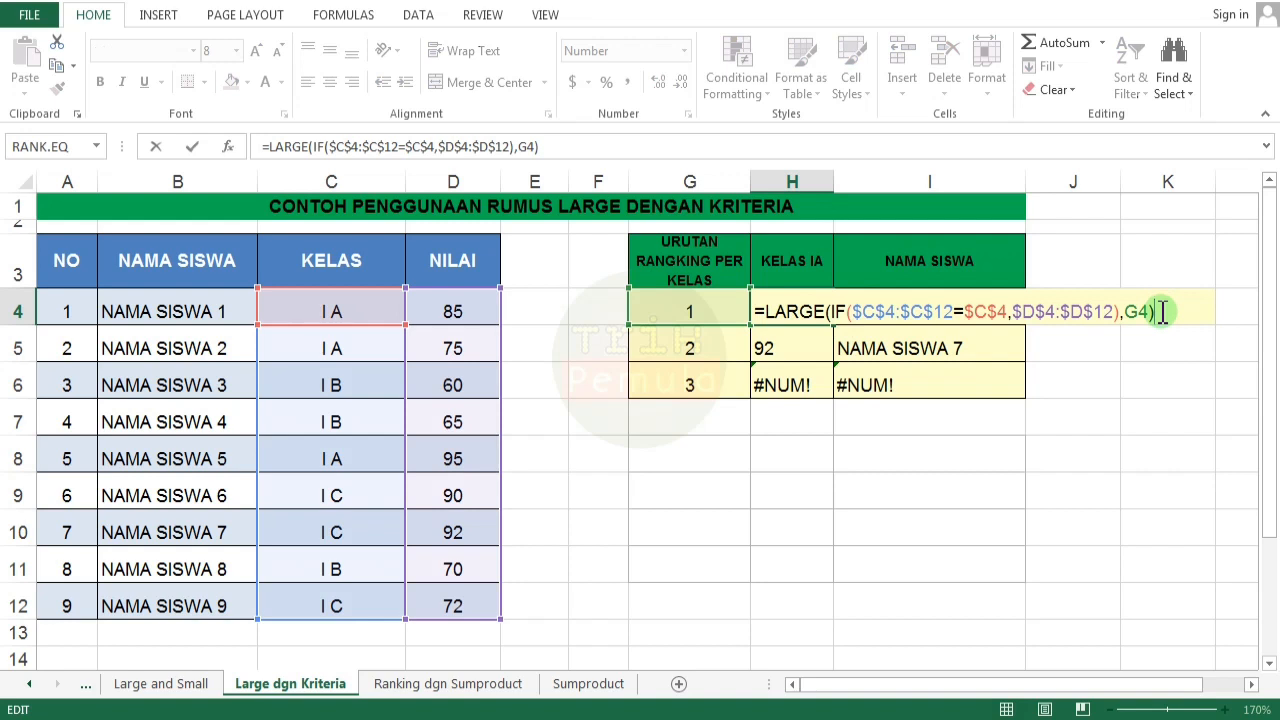
{"action": "key", "text": "ctrl+shift+Return"}
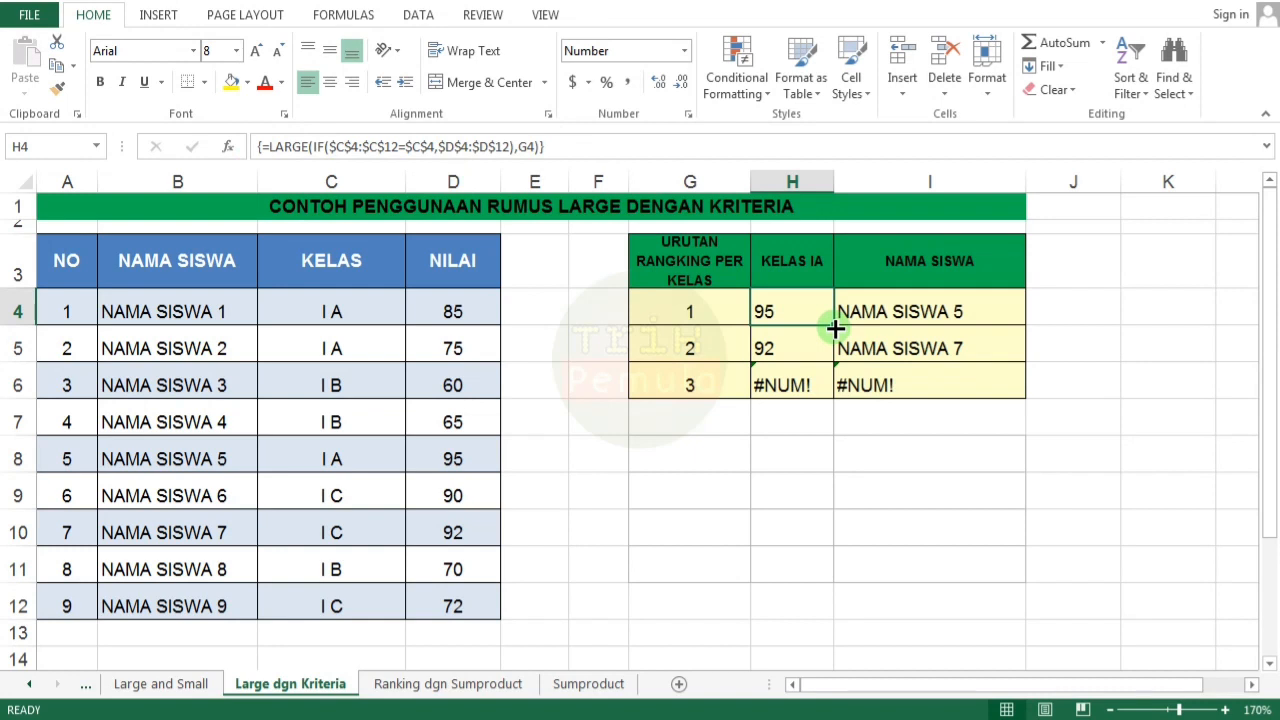
- Fill the H4 array formula down through H6 and centre the scores horizontally
{"action": "double_click", "coordinate": [835, 328]}
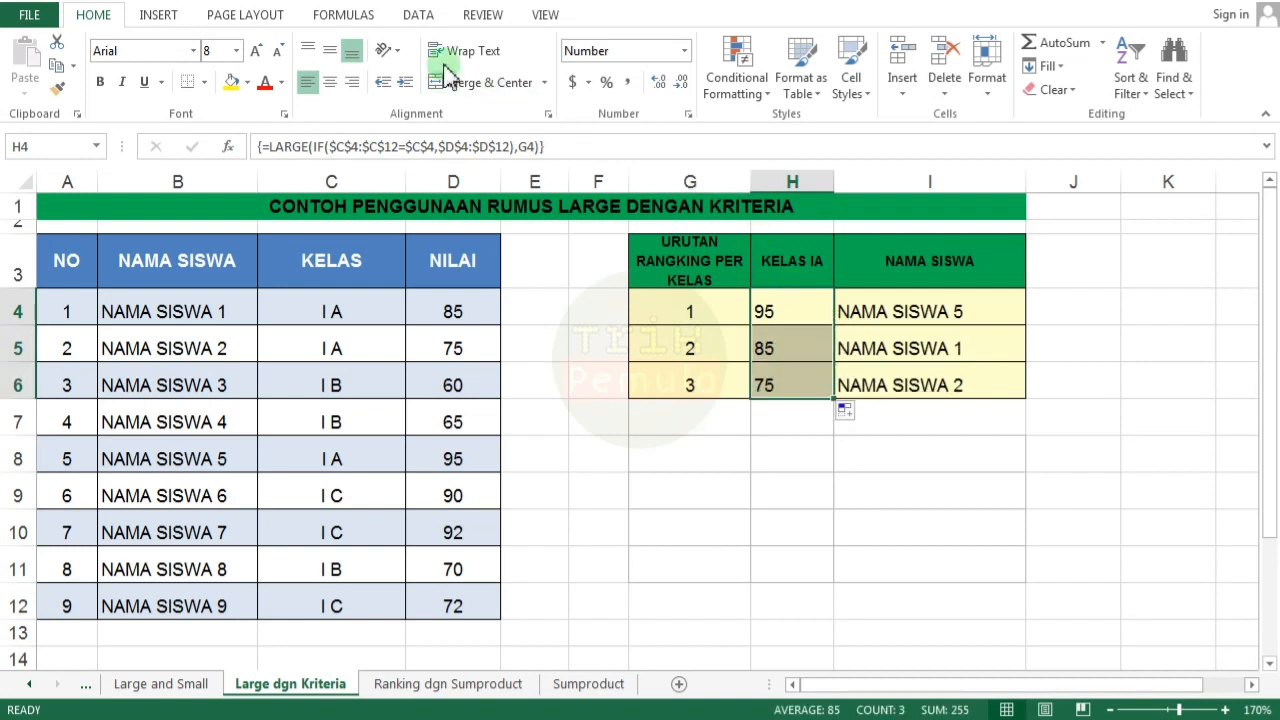
{"action": "left_click", "coordinate": [330, 82]}
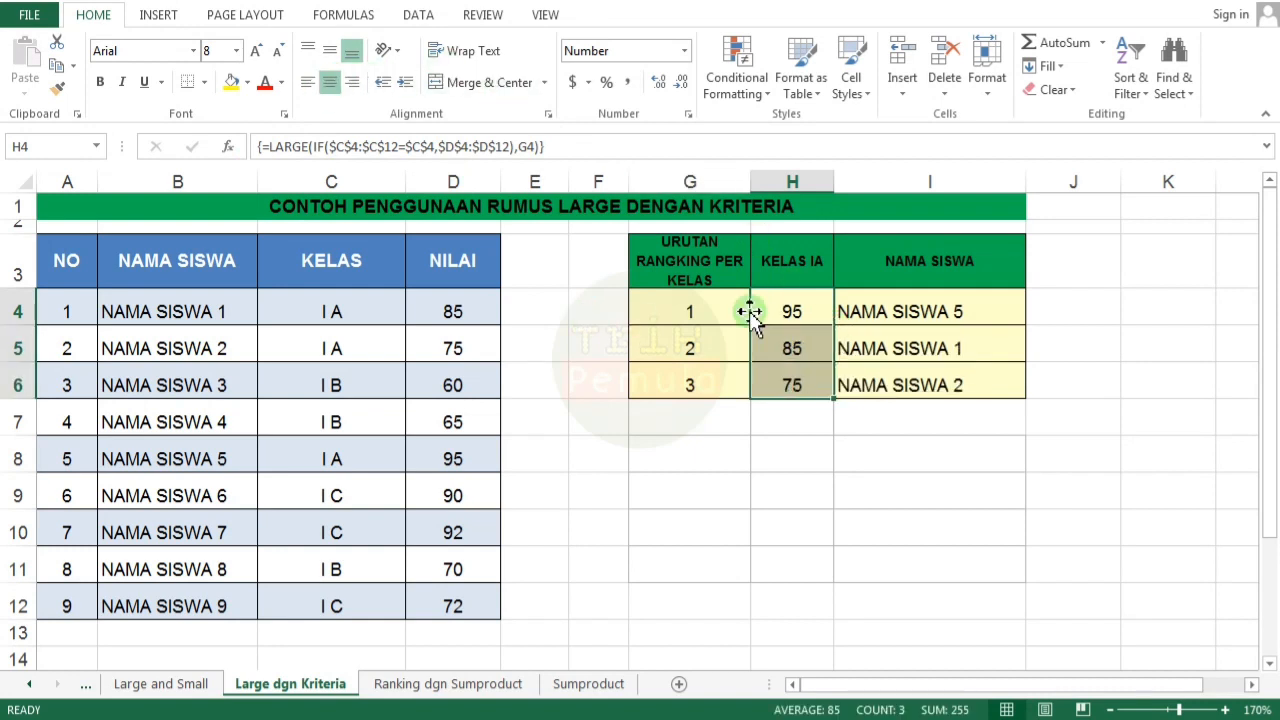
- Compare each ranked score in the KELAS IA column with the matching class I A student row in the data table
{"action": "left_click", "coordinate": [786, 310]}
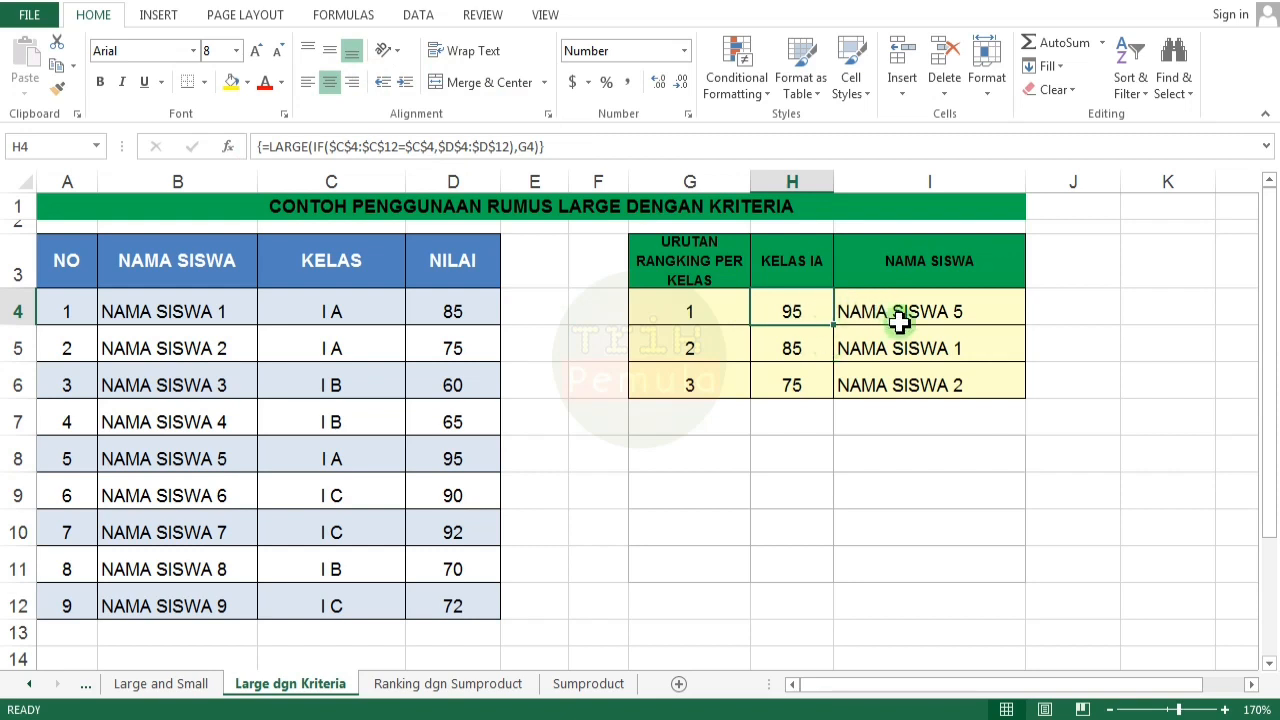
{"action": "left_click", "coordinate": [469, 451]}
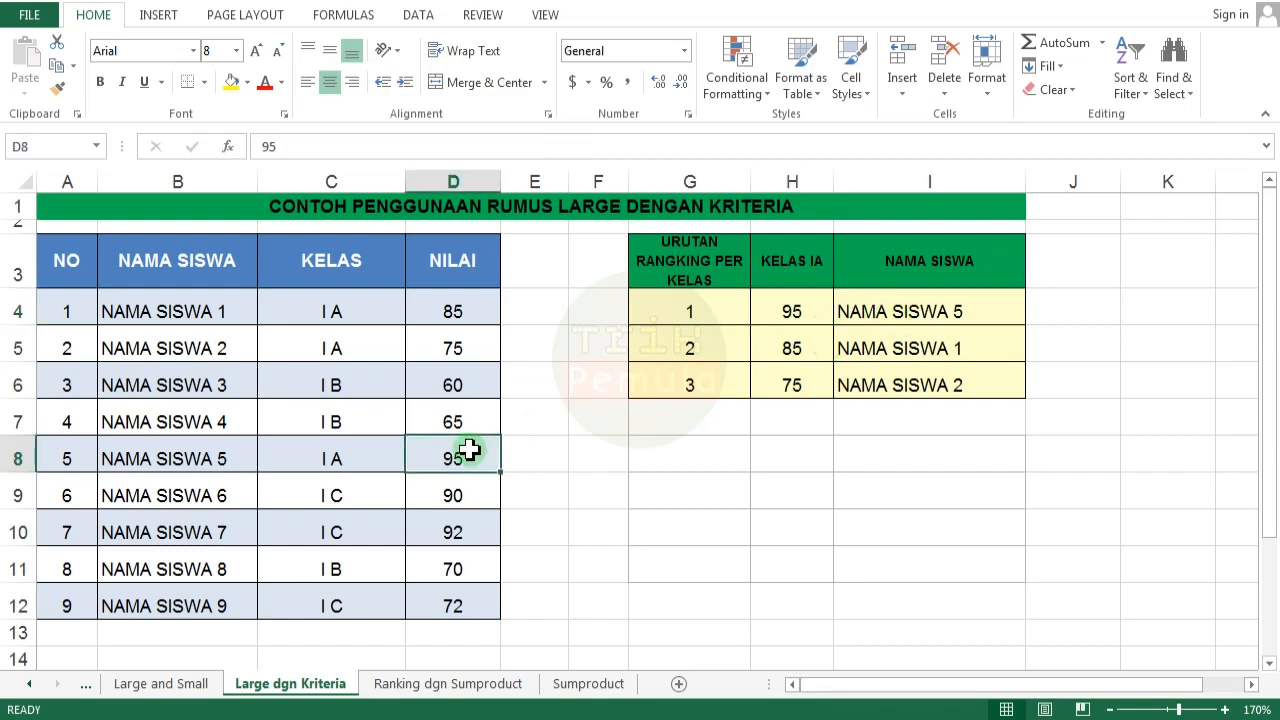
{"action": "left_click", "coordinate": [12, 456]}
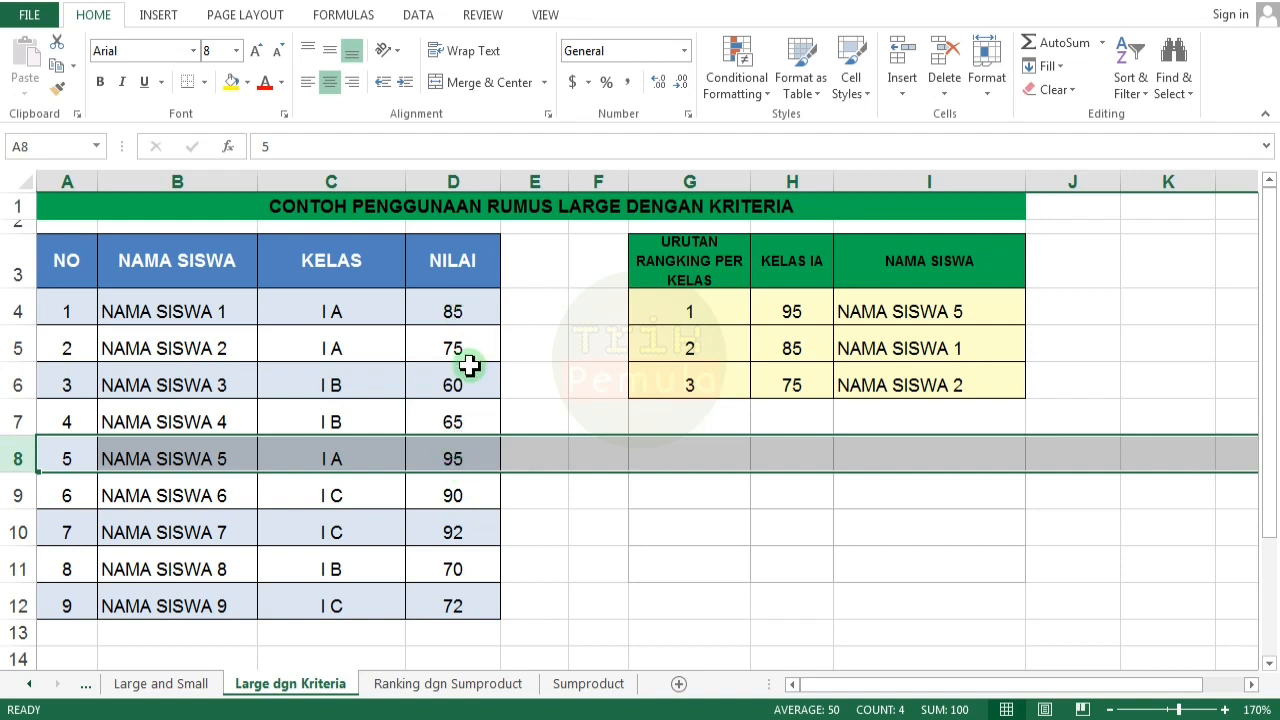
{"action": "left_click", "coordinate": [782, 350]}
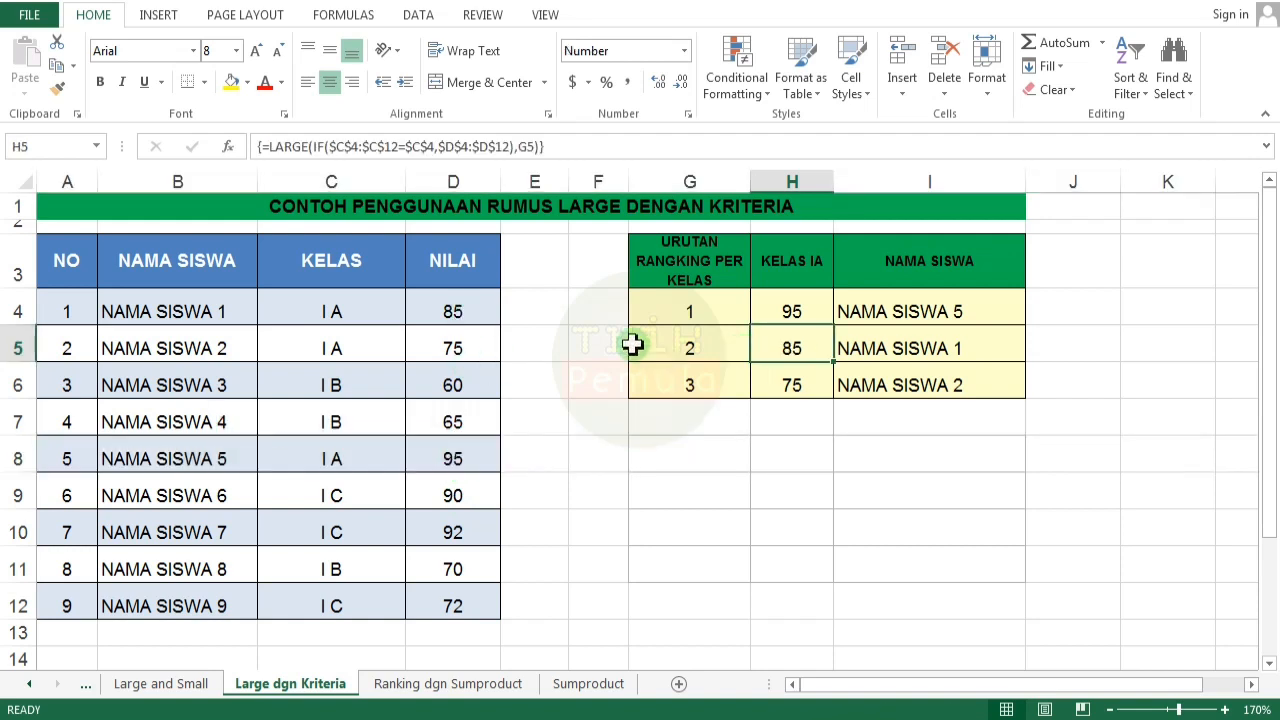
{"action": "left_click", "coordinate": [12, 310]}
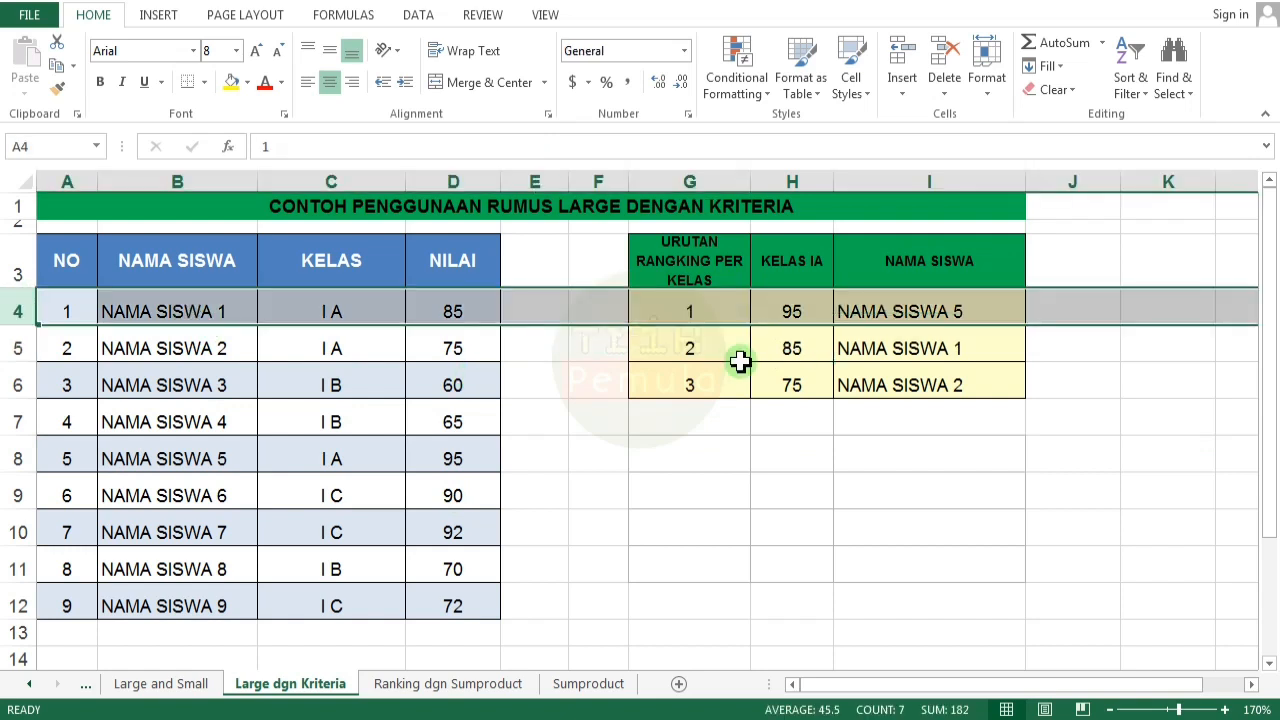
{"action": "left_click", "coordinate": [787, 379]}
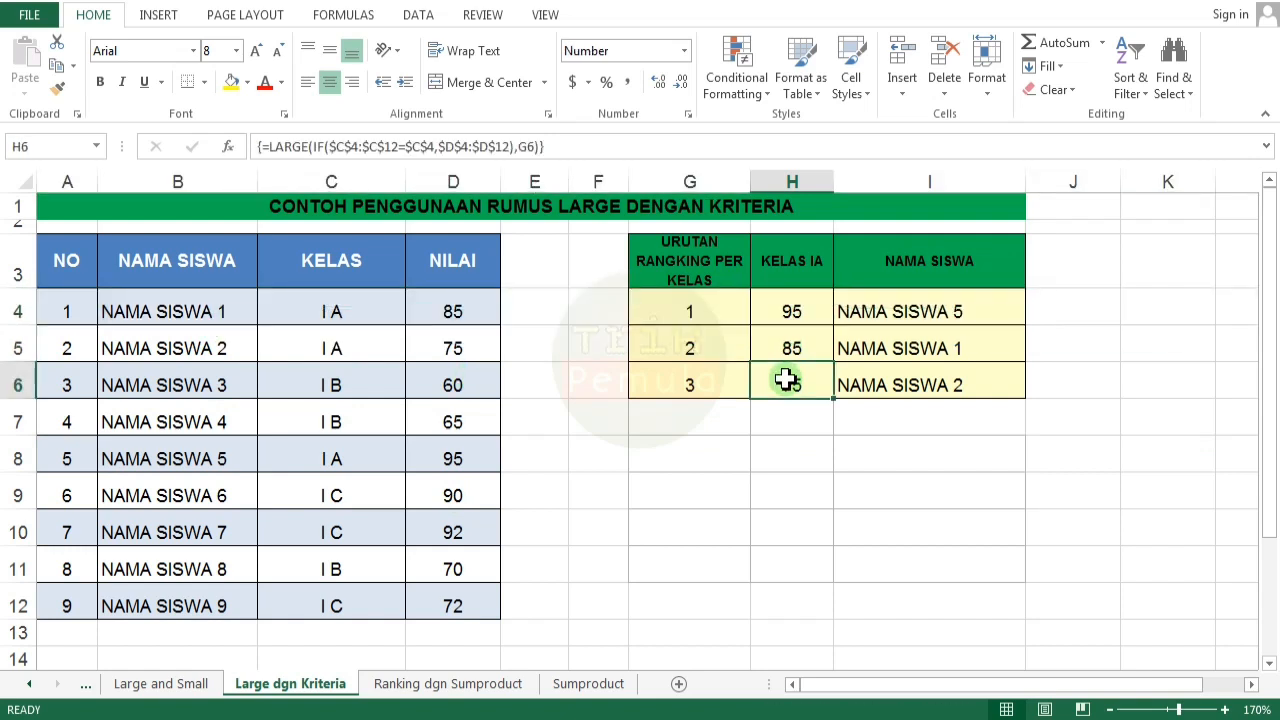
{"action": "left_click", "coordinate": [12, 345]}
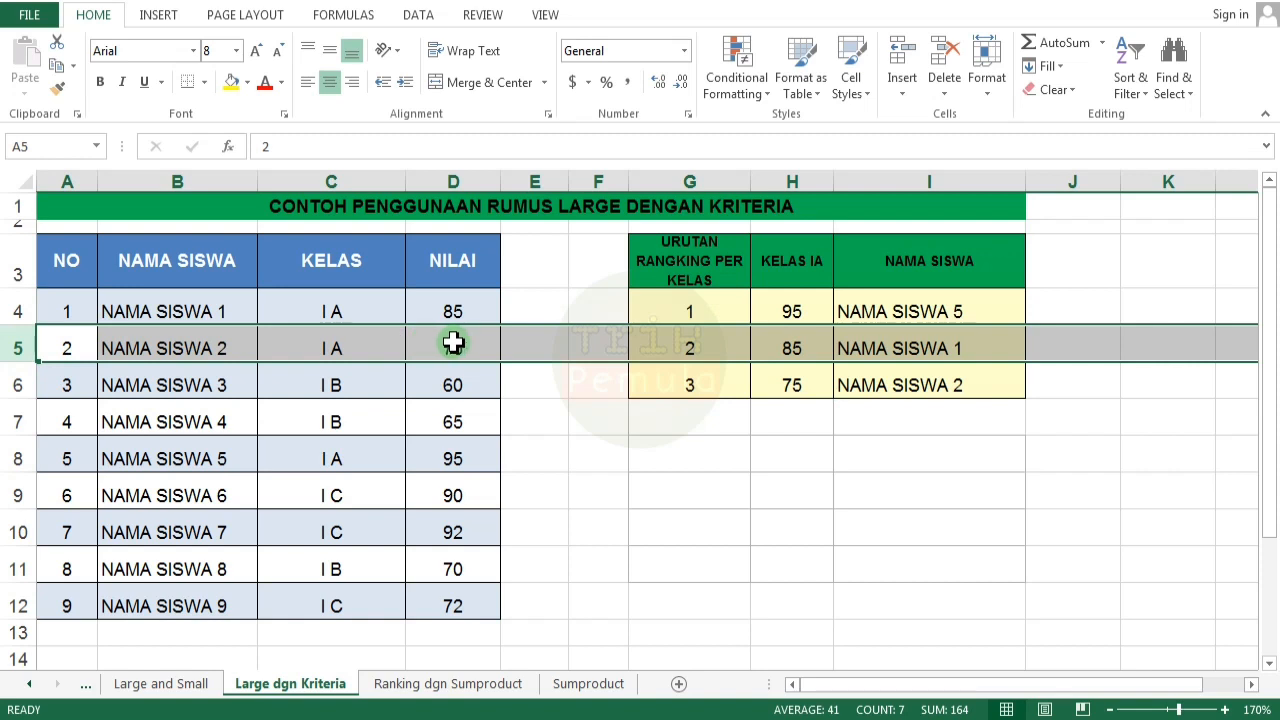
- Move the class criterion reference in the H4 formula to $C$6
{"action": "left_click", "coordinate": [791, 306]}
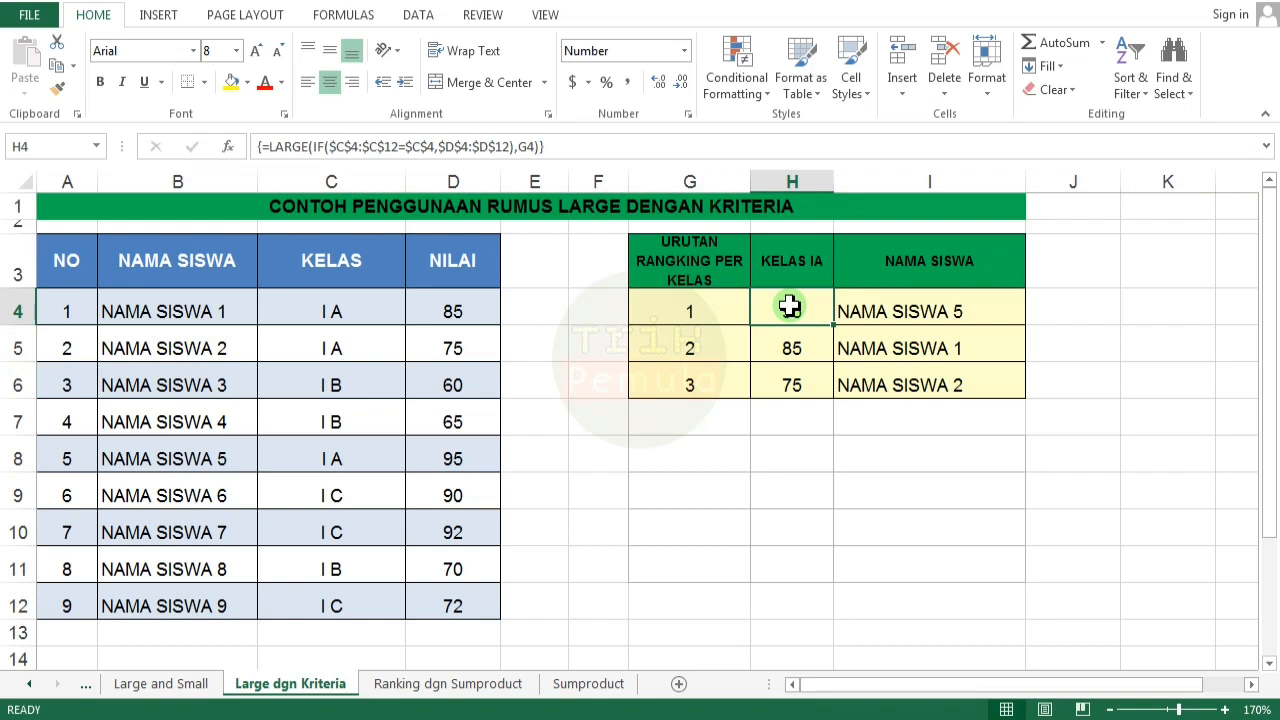
{"action": "double_click", "coordinate": [795, 311]}
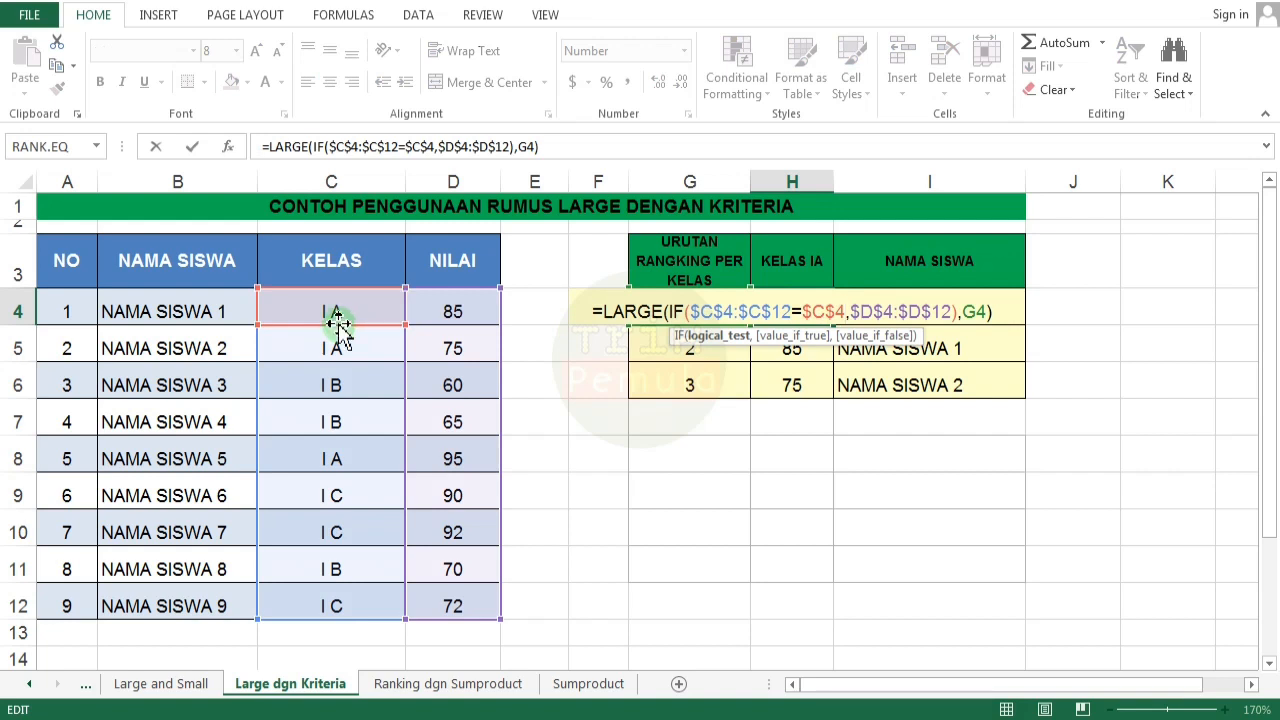
{"action": "left_click_drag", "start_coordinate": [340, 328], "coordinate": [337, 386]}
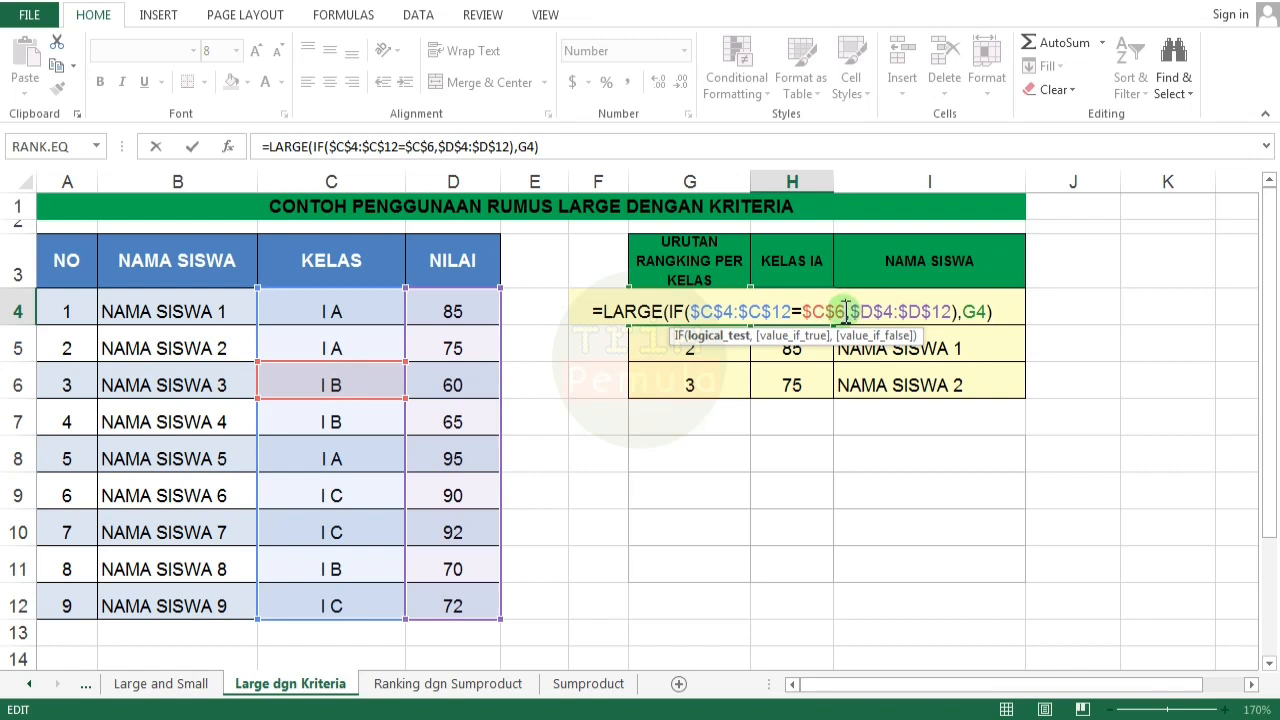
- Replace the criterion reference in the H4 array formula with the text "I B" and fill the formula down through H6
{"action": "key", "text": "BackSpace"}
{"action": "key", "text": "BackSpace"}
{"action": "key", "text": "BackSpace"}
{"action": "key", "text": "BackSpace"}
{"action": "key", "text": "BackSpace"}
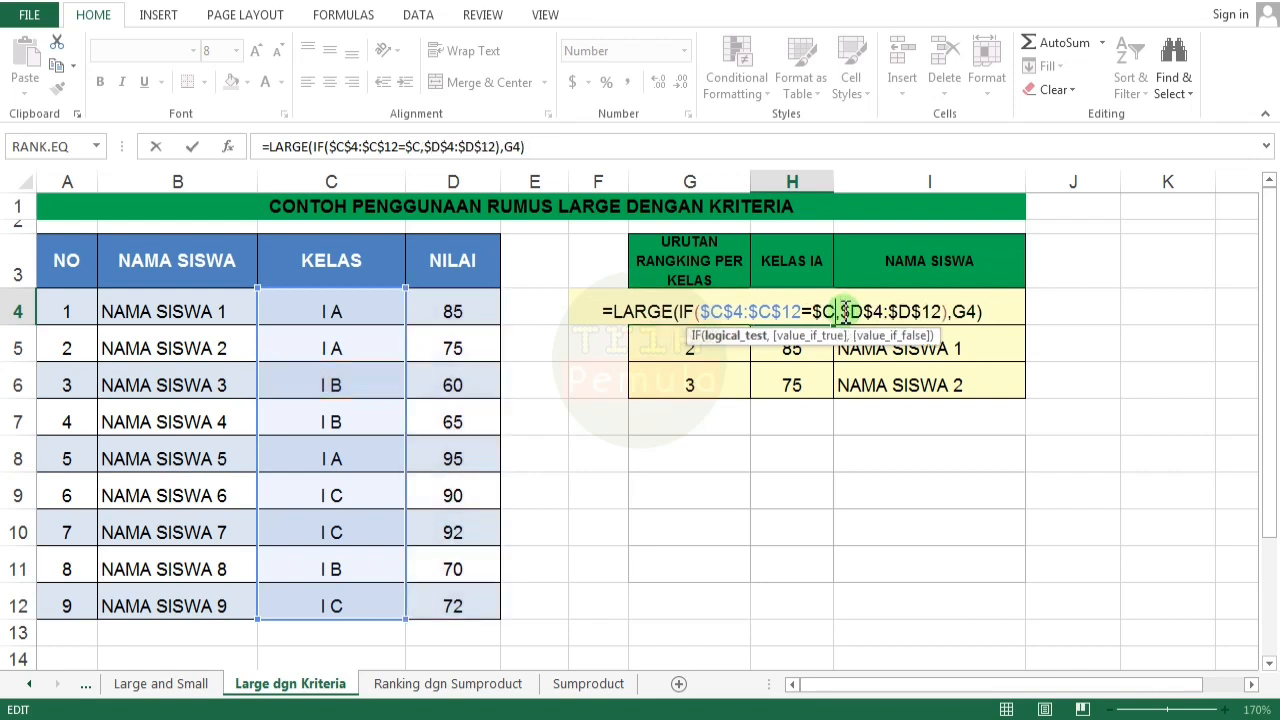
{"action": "type", "text": "="}
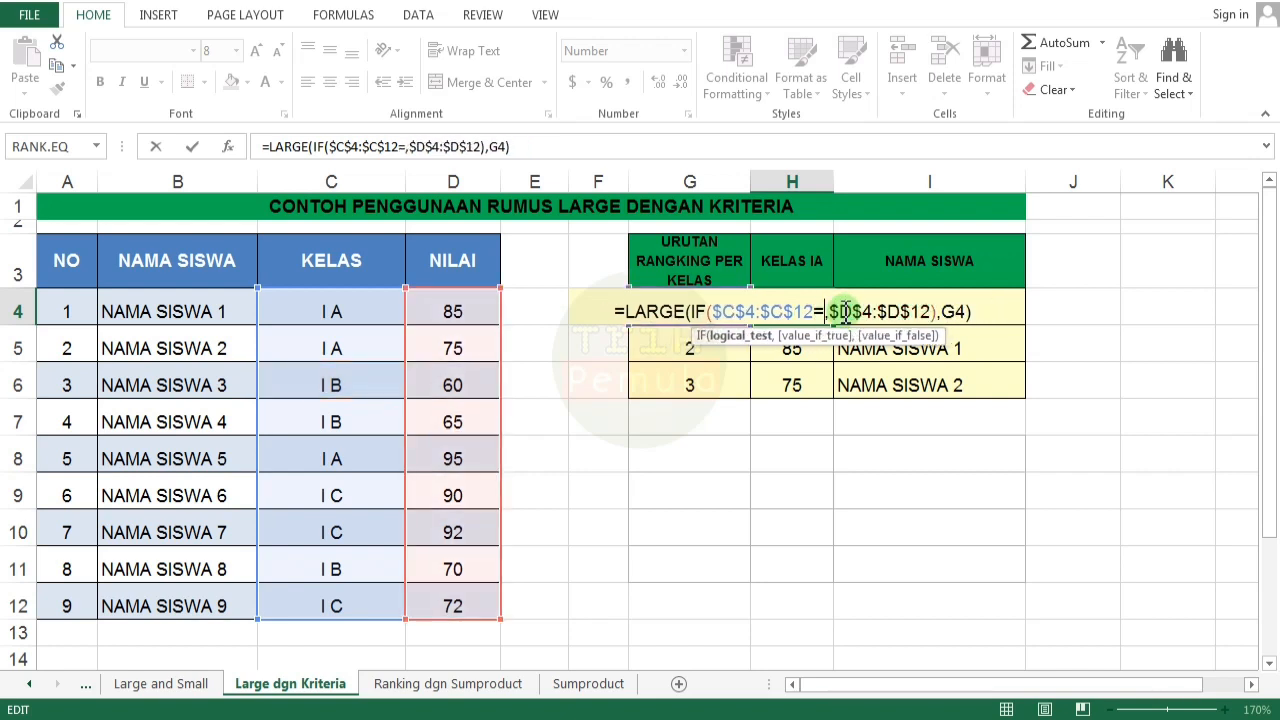
{"action": "type", "text": "\""}
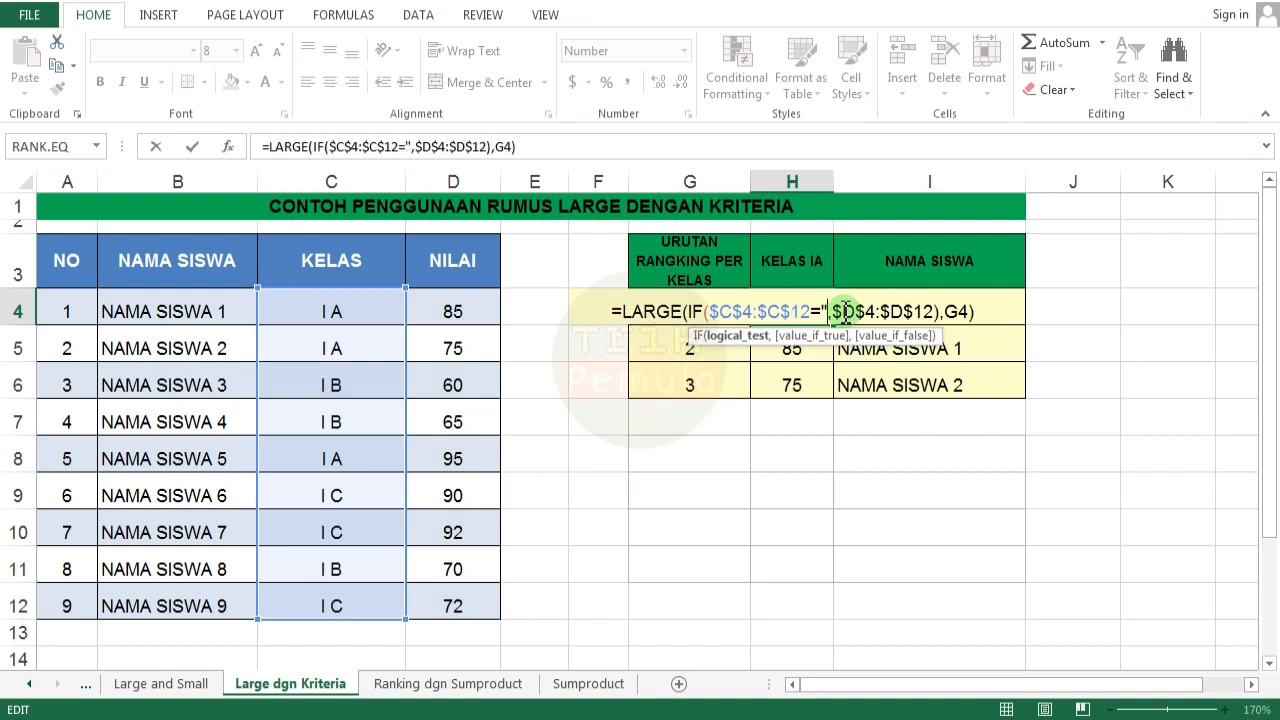
{"action": "type", "text": "I"}
{"action": "type", "text": "I B"}
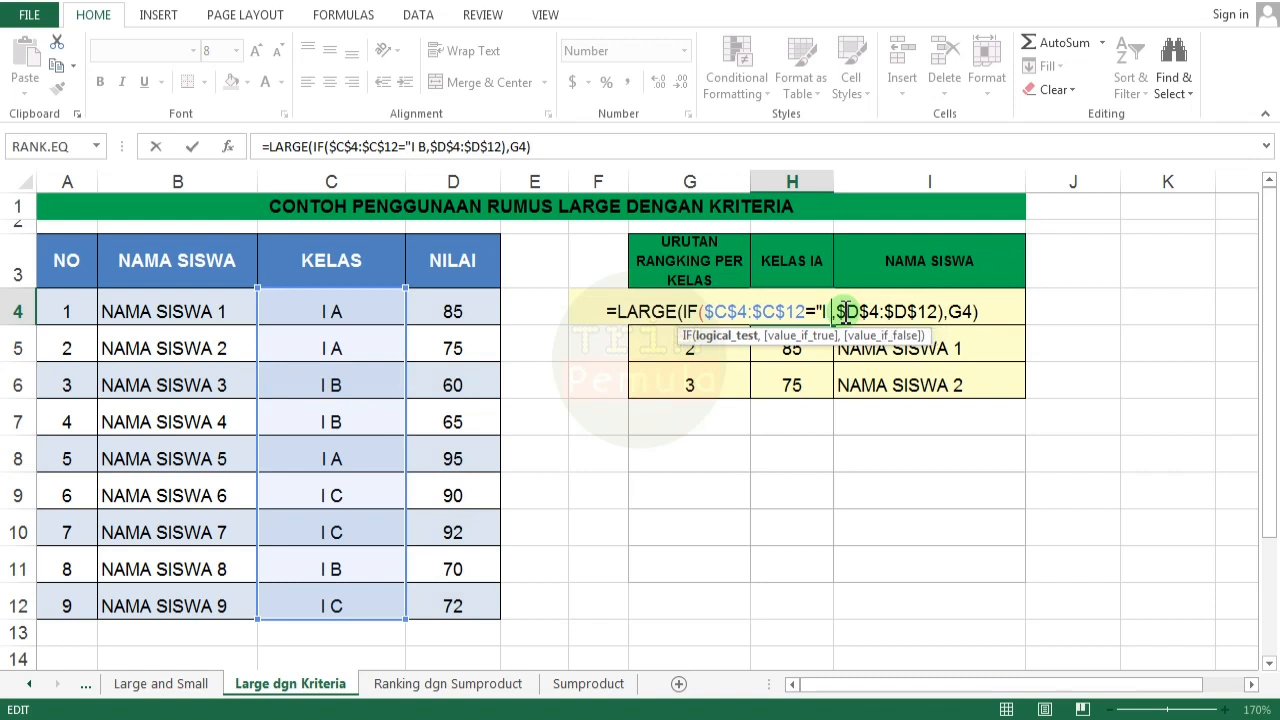
{"action": "type", "text": "\""}
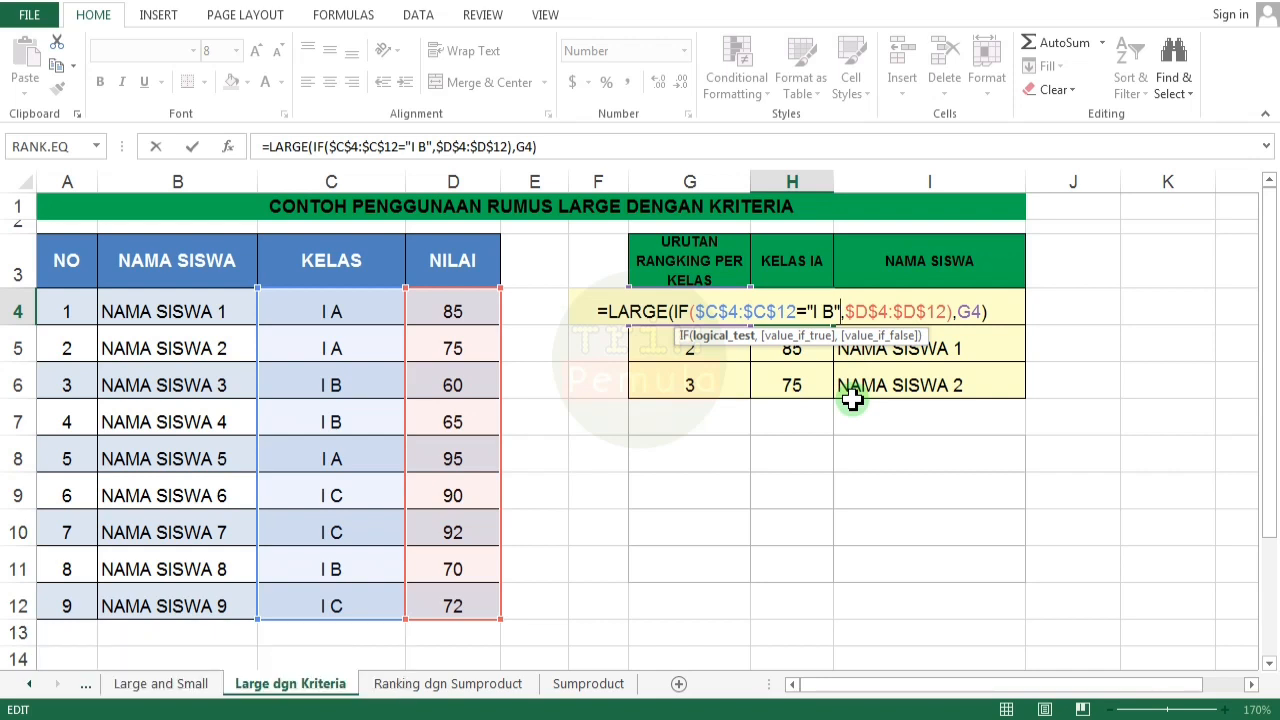
{"action": "key", "text": "ctrl+shift+Return"}
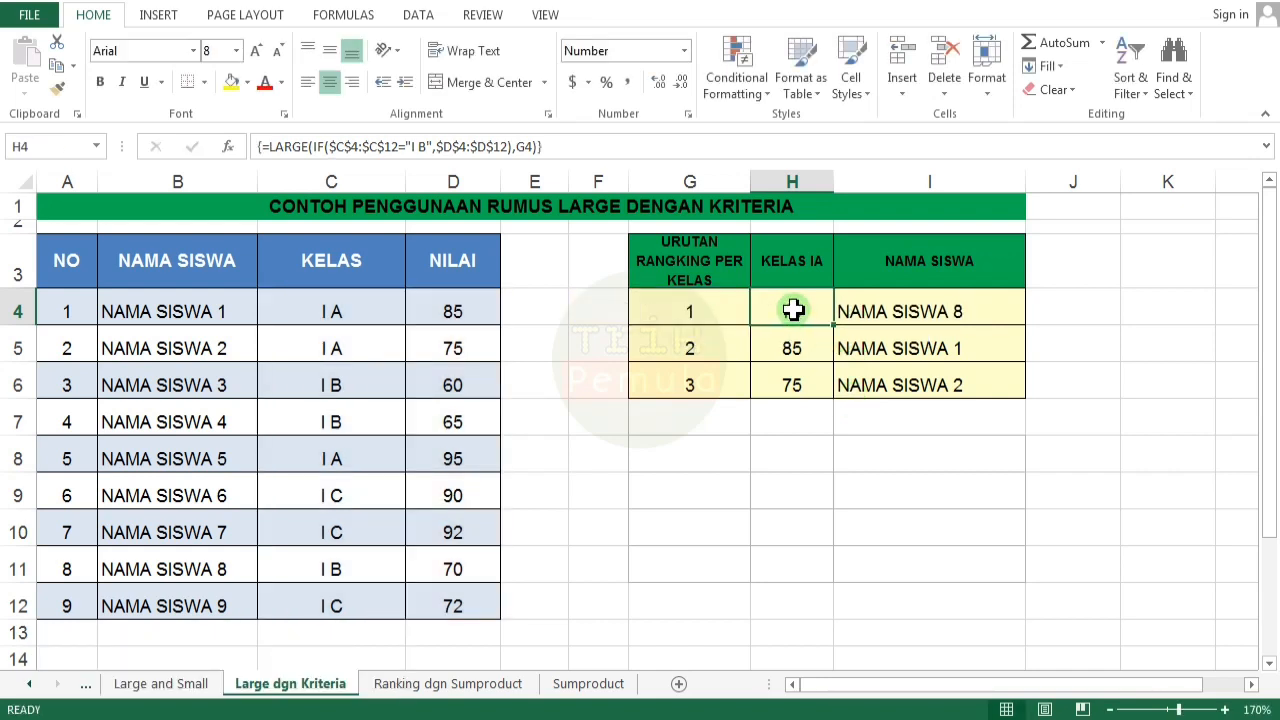
{"action": "left_click_drag", "start_coordinate": [832, 326], "coordinate": [828, 393]}
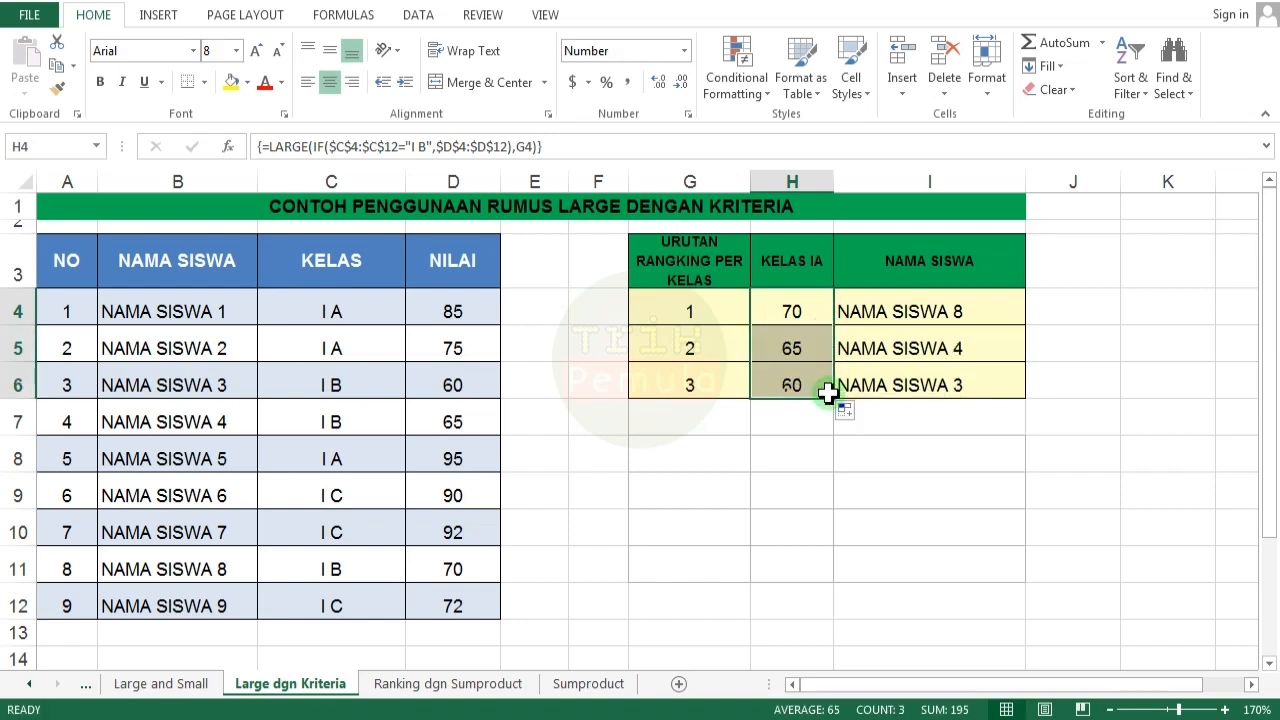
- Check the ranked scores in H4:H6 against the class I B student rows in the data table
{"action": "left_click", "coordinate": [786, 313]}
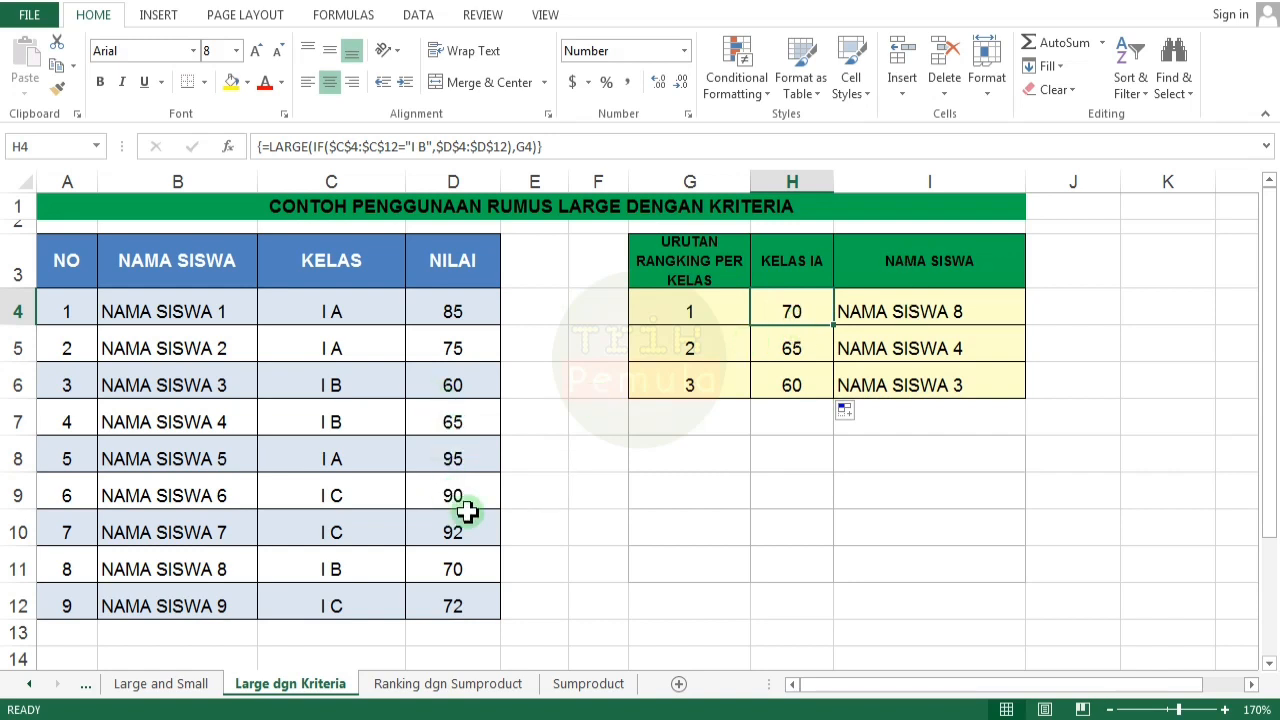
{"action": "left_click_drag", "start_coordinate": [45, 565], "coordinate": [431, 569]}
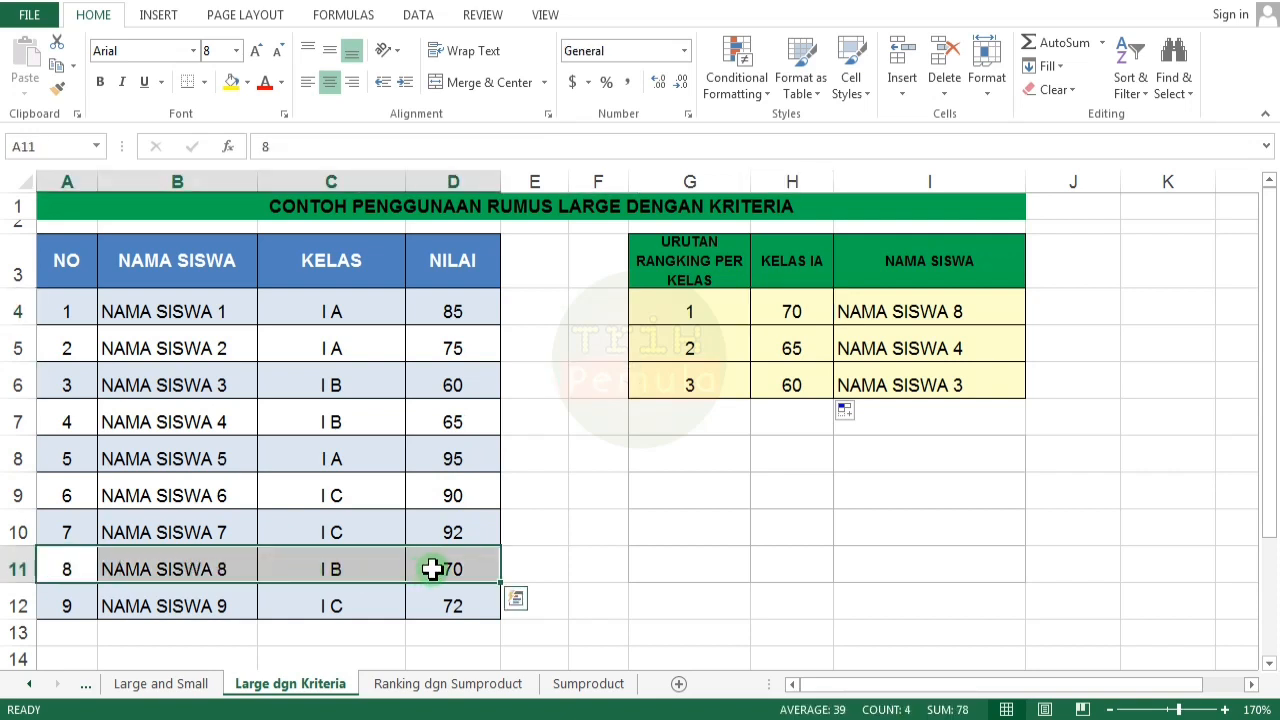
{"action": "left_click", "coordinate": [517, 567]}
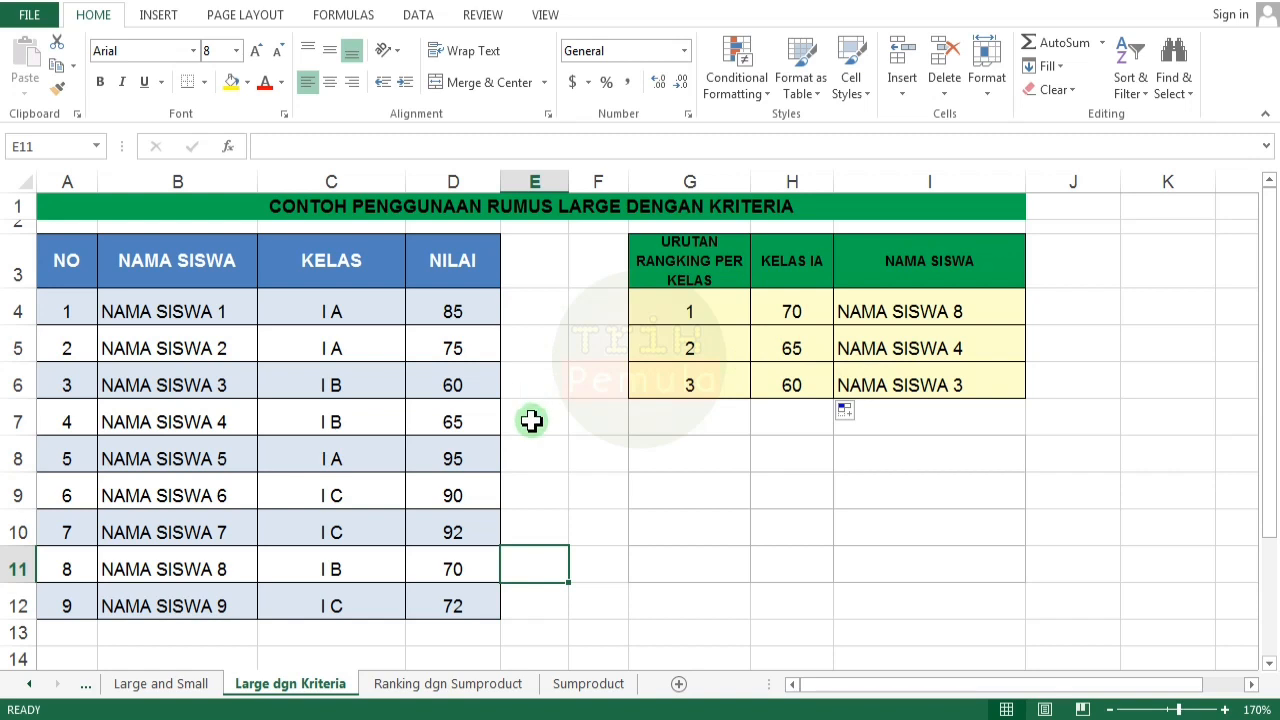
{"action": "left_click", "coordinate": [531, 421]}
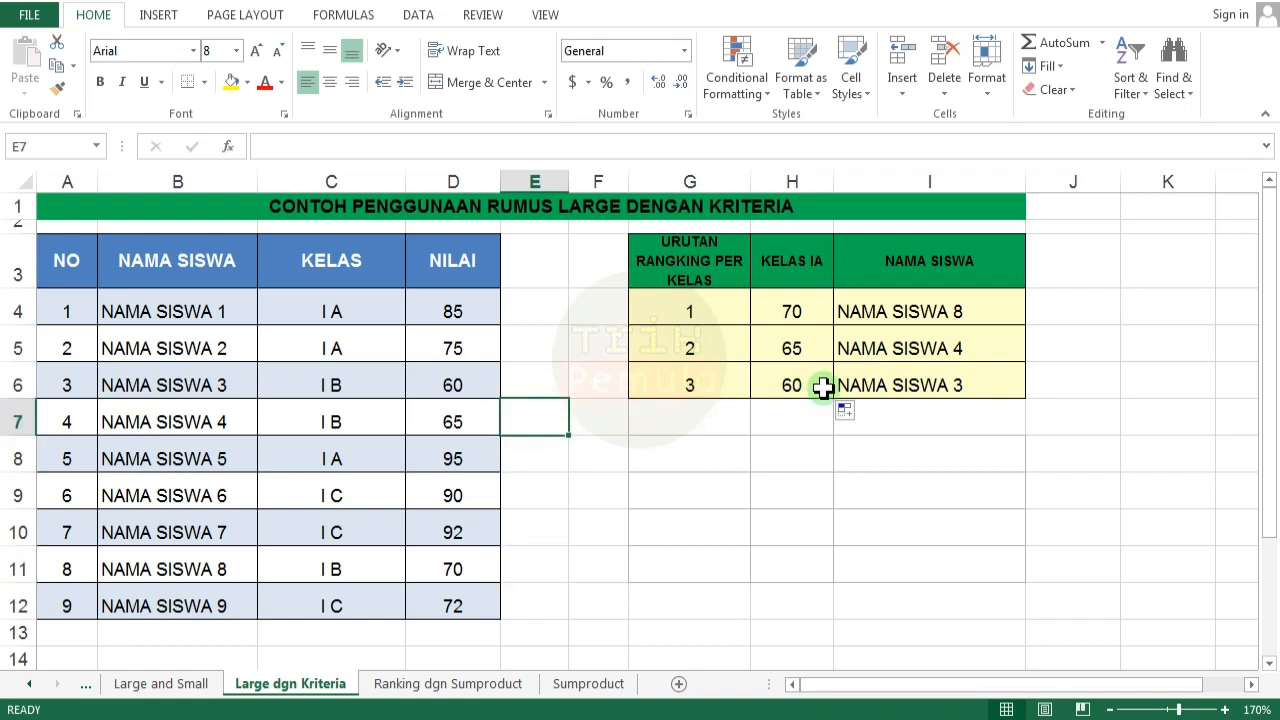
{"action": "left_click", "coordinate": [543, 387]}
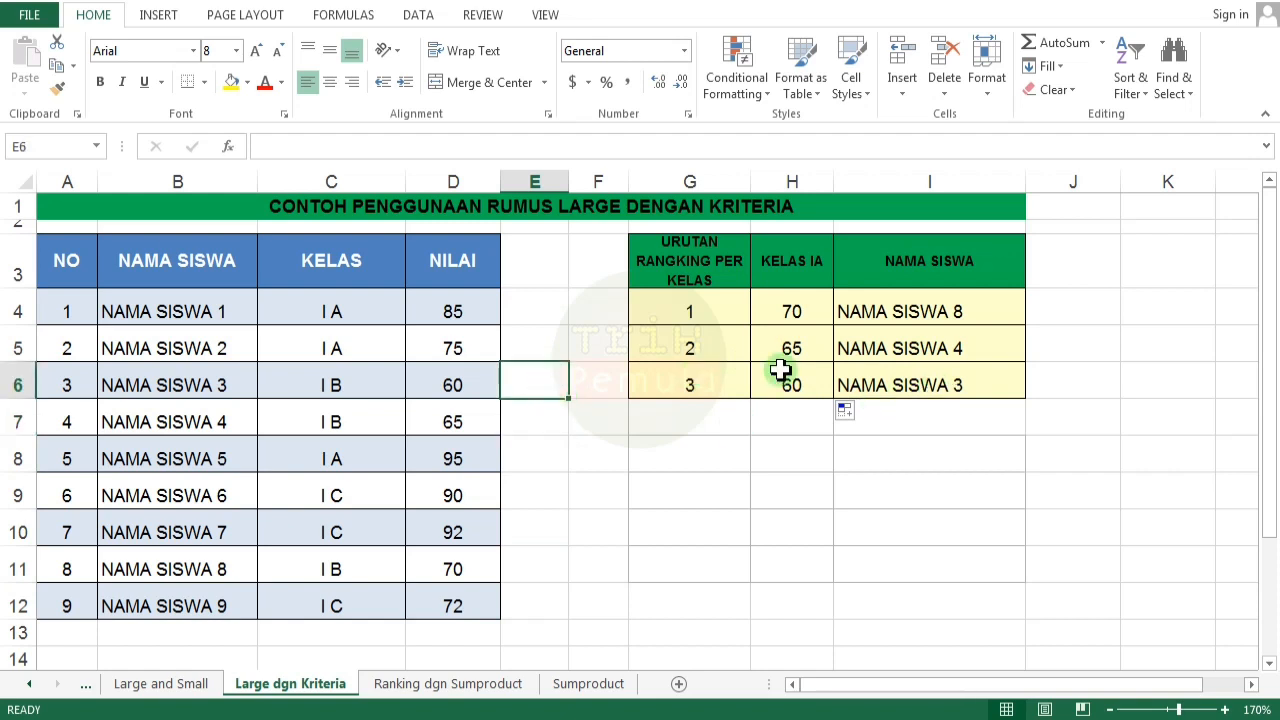
- Replace the text criterion in the H4 array formula with the absolute reference $C$6 and fill the formula down through H6
{"action": "double_click", "coordinate": [805, 311]}
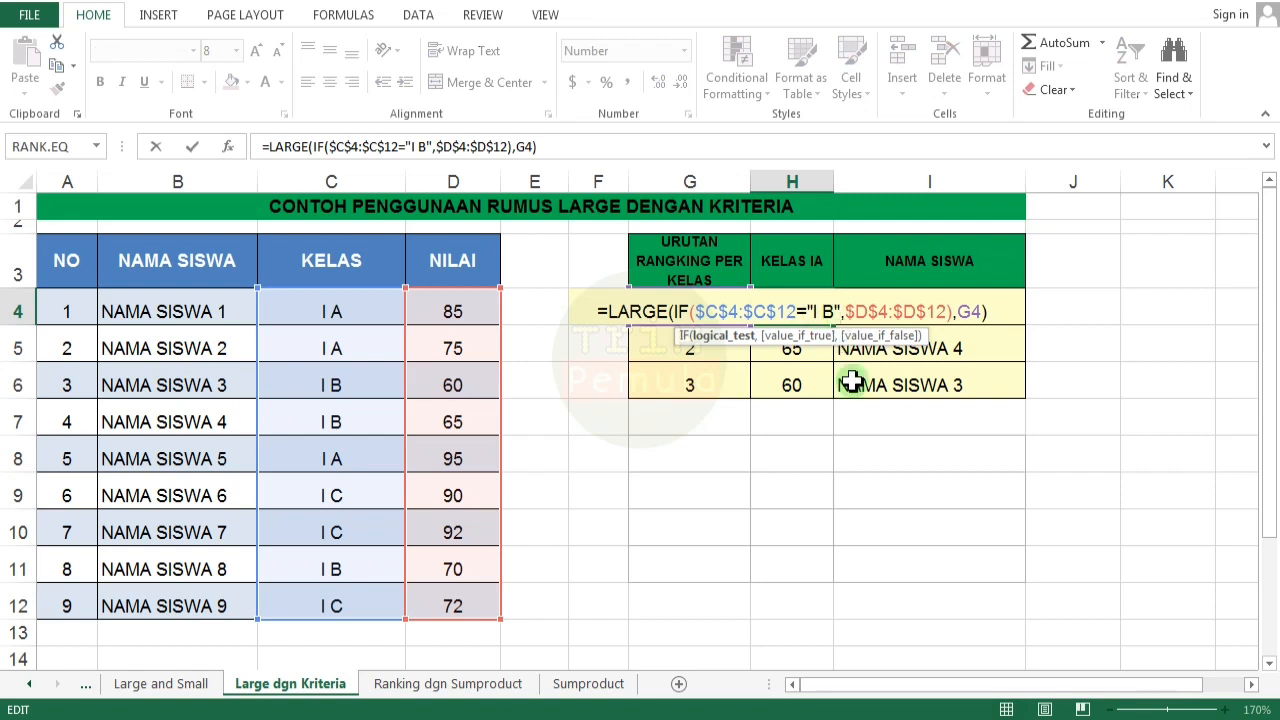
{"action": "key", "text": "BackSpace"}
{"action": "key", "text": "BackSpace"}
{"action": "key", "text": "BackSpace"}
{"action": "key", "text": "BackSpace"}
{"action": "key", "text": "BackSpace"}
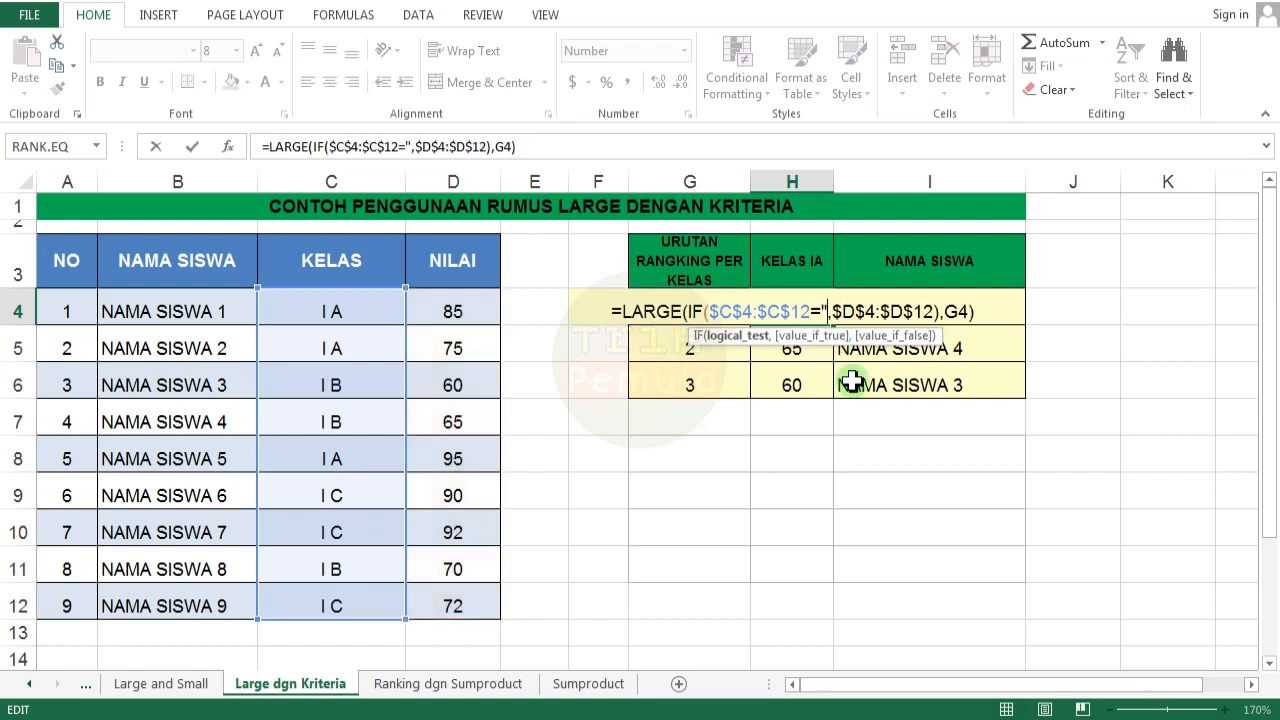
{"action": "left_click", "coordinate": [316, 385]}
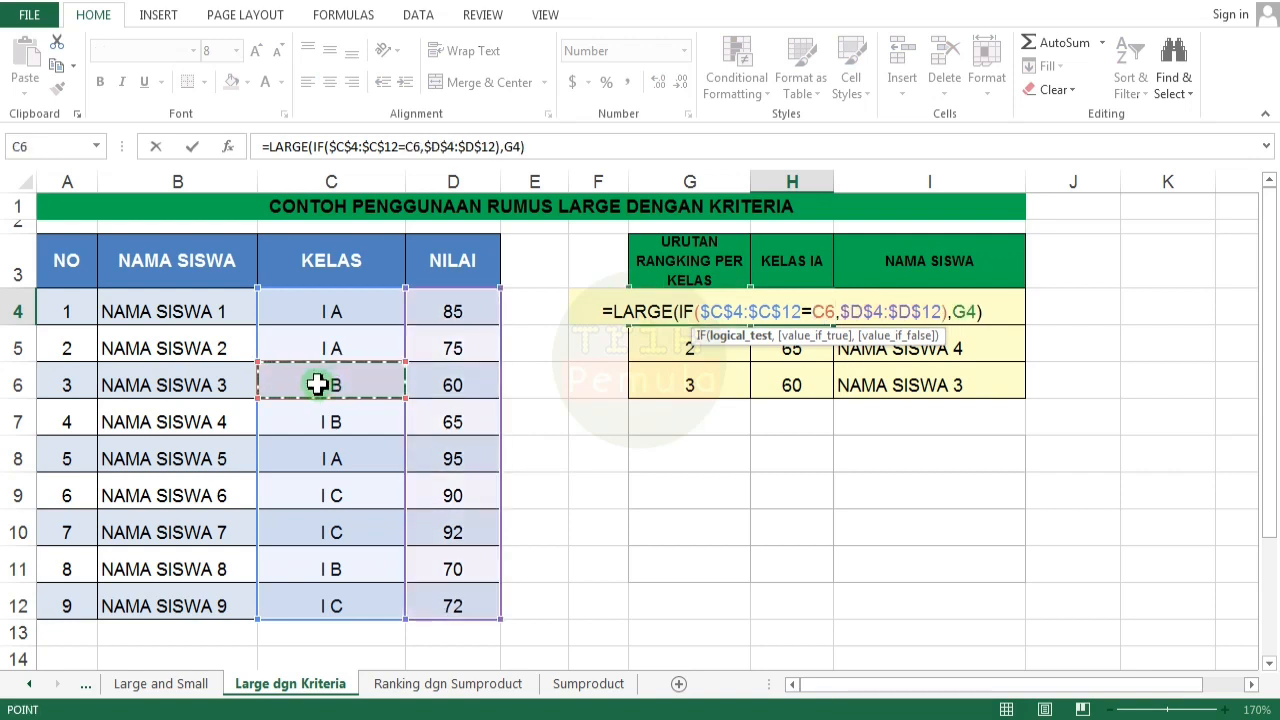
{"action": "key", "text": "F4"}
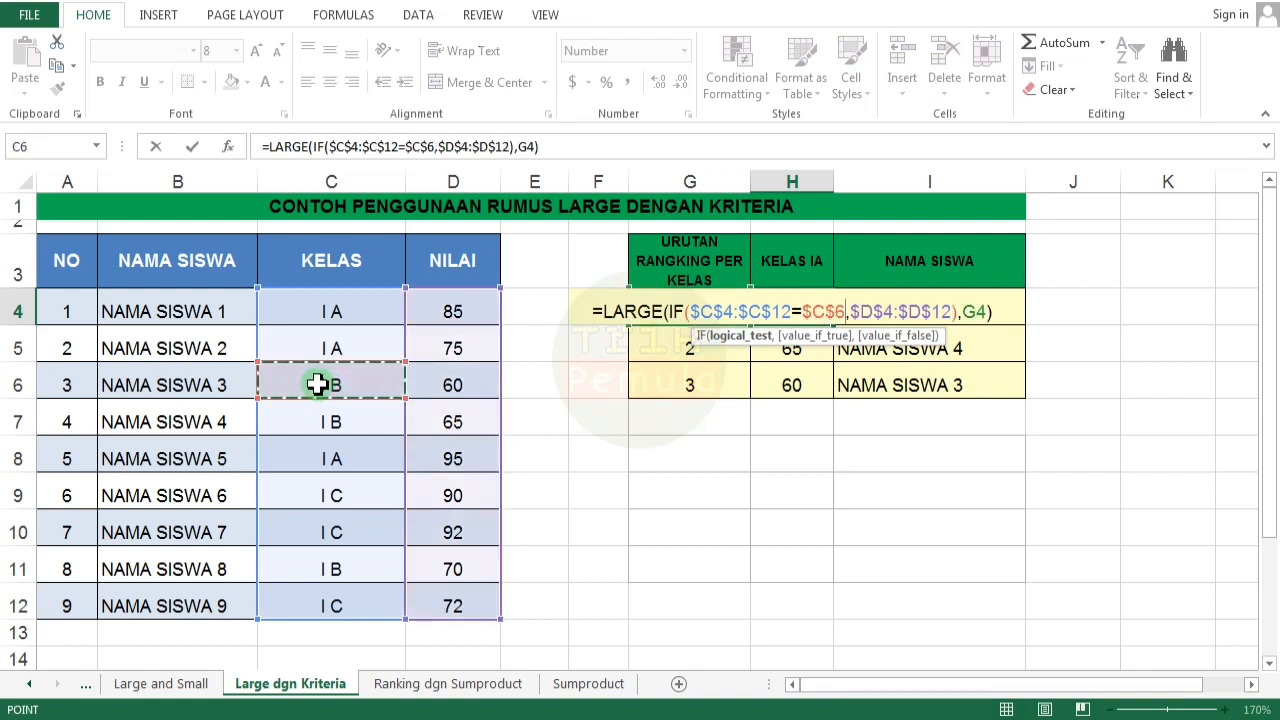
{"action": "key", "text": "ctrl+shift+Return"}
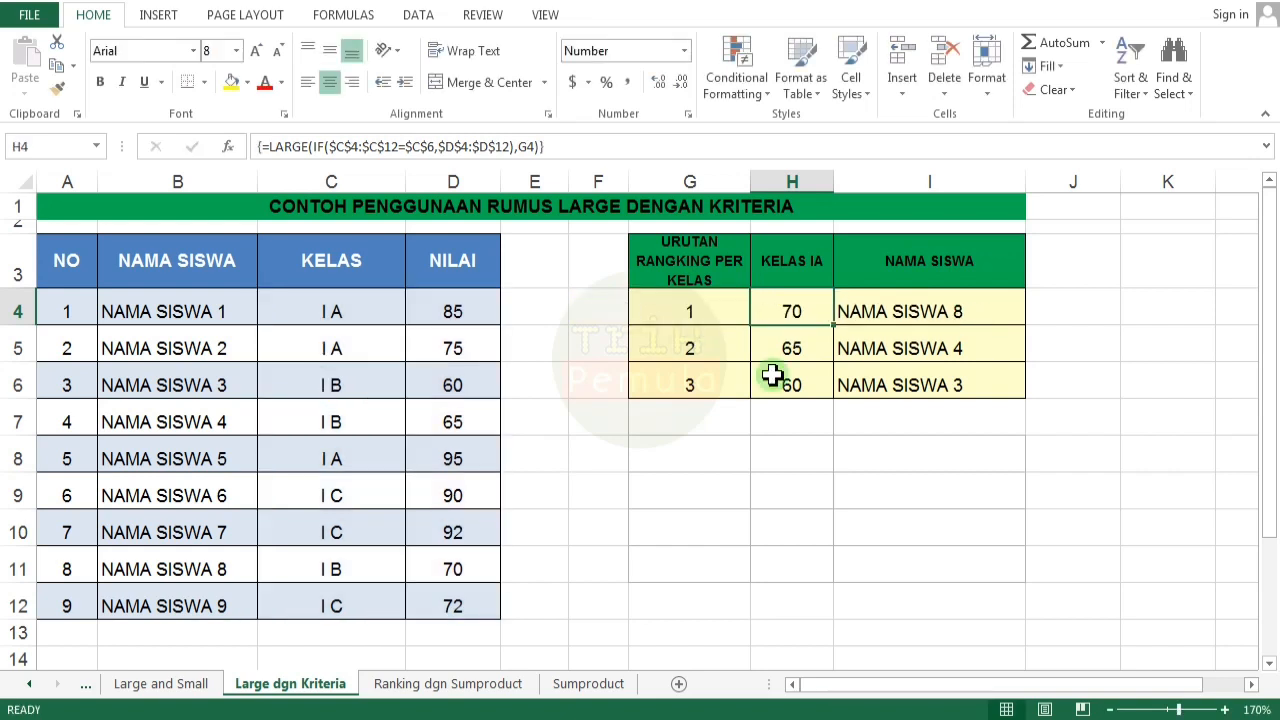
{"action": "left_click_drag", "start_coordinate": [835, 326], "coordinate": [833, 392]}
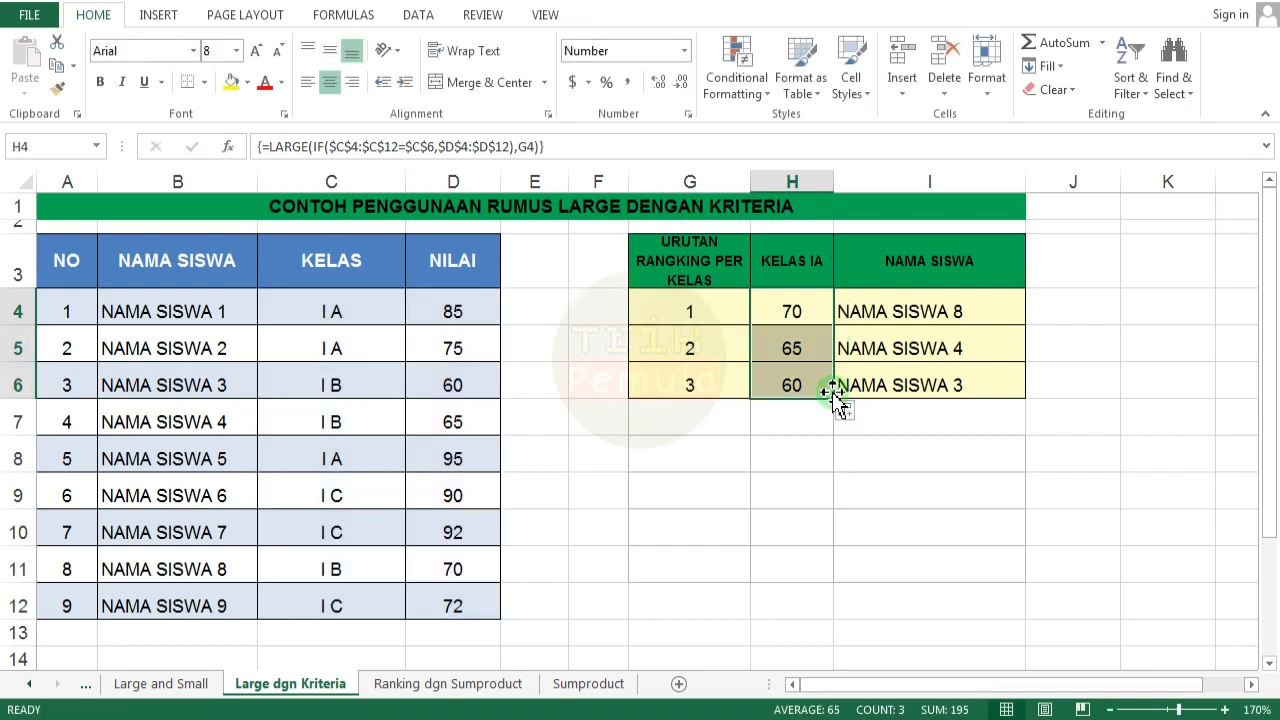
- Change the class heading in H3 to "KELAS I C"
{"action": "left_click", "coordinate": [814, 262]}
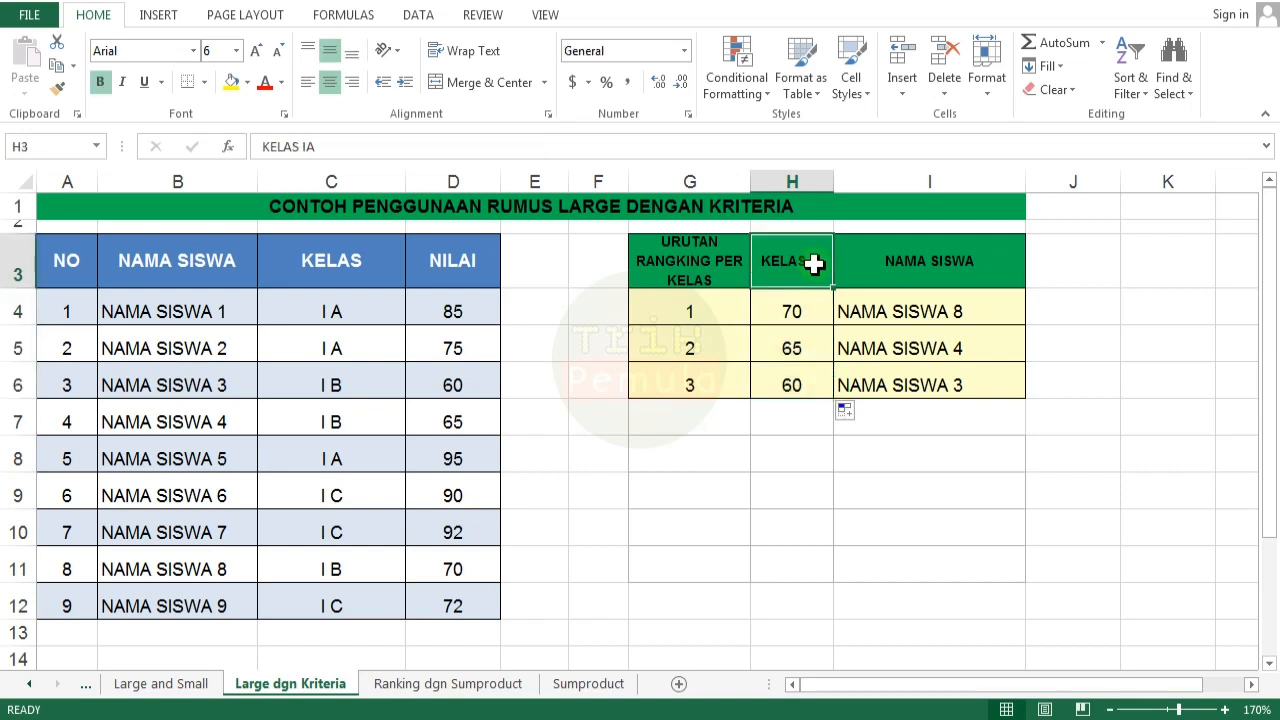
{"action": "double_click", "coordinate": [826, 262]}
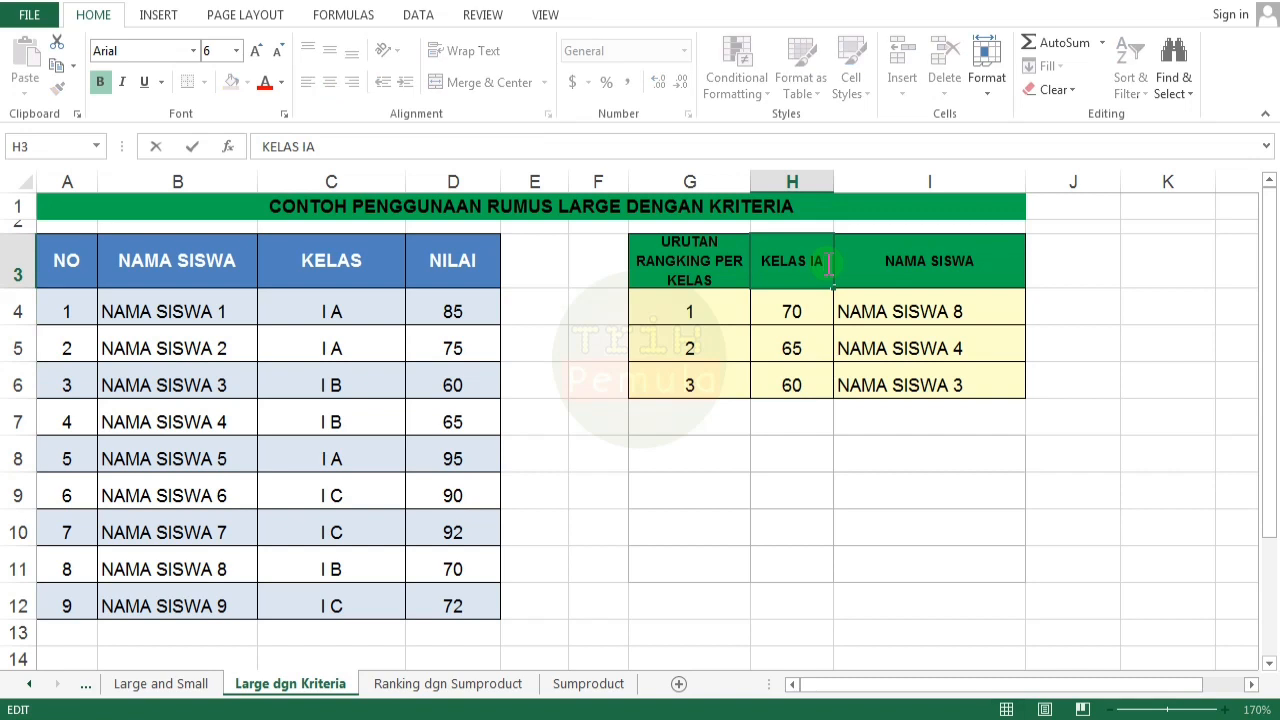
{"action": "key", "text": "BackSpace"}
{"action": "type", "text": "C"}
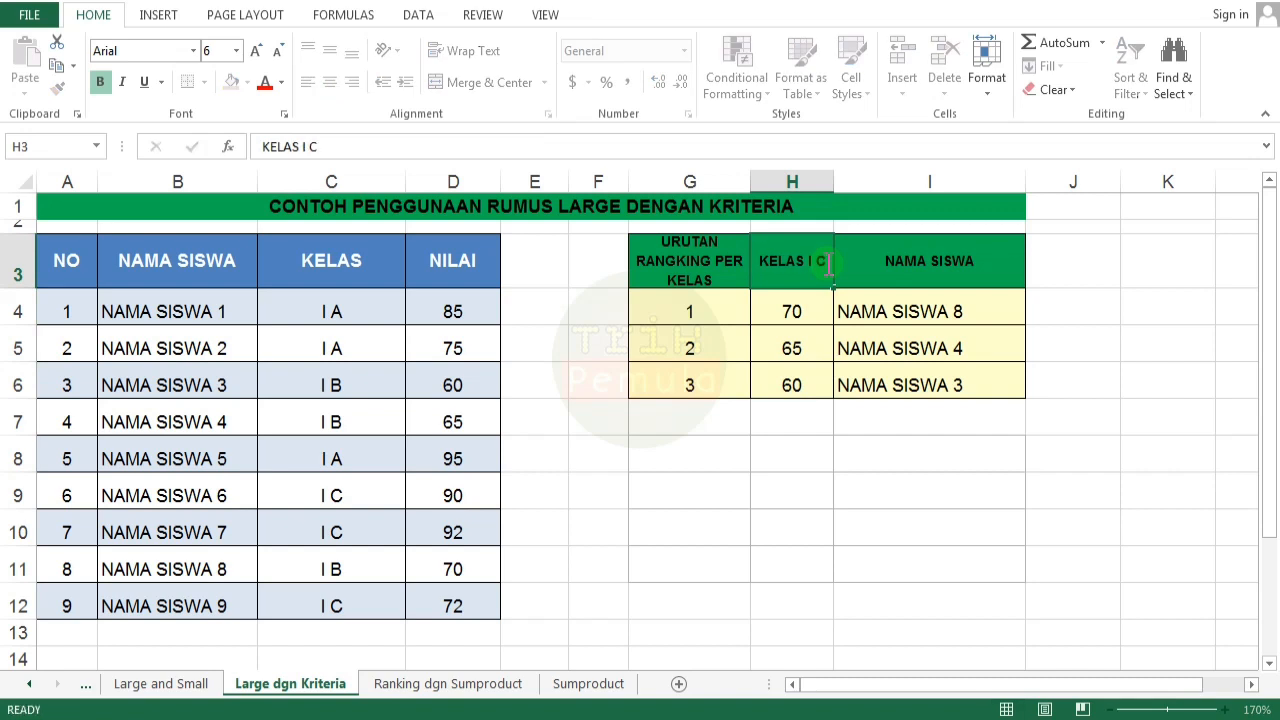
{"action": "key", "text": "Return"}
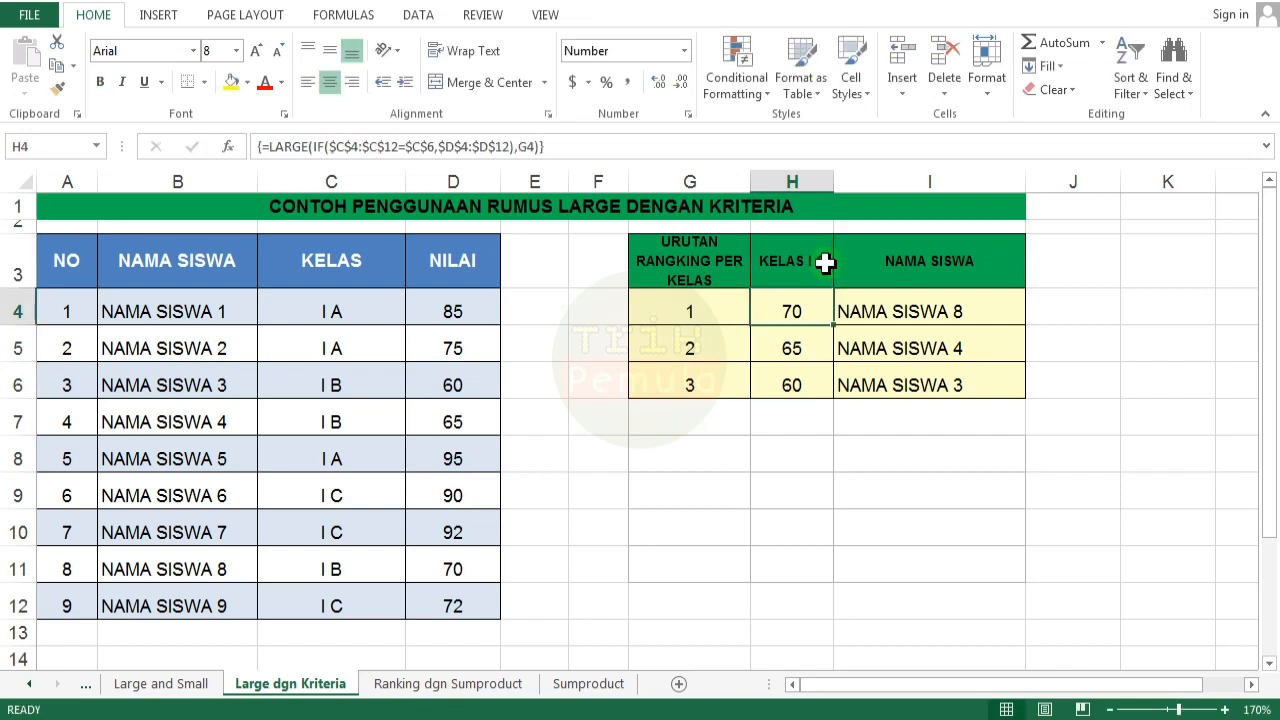
- Move the criterion reference in the H4 LARGE array formula to $C$12 and fill the formula down through H6
{"action": "double_click", "coordinate": [812, 314]}
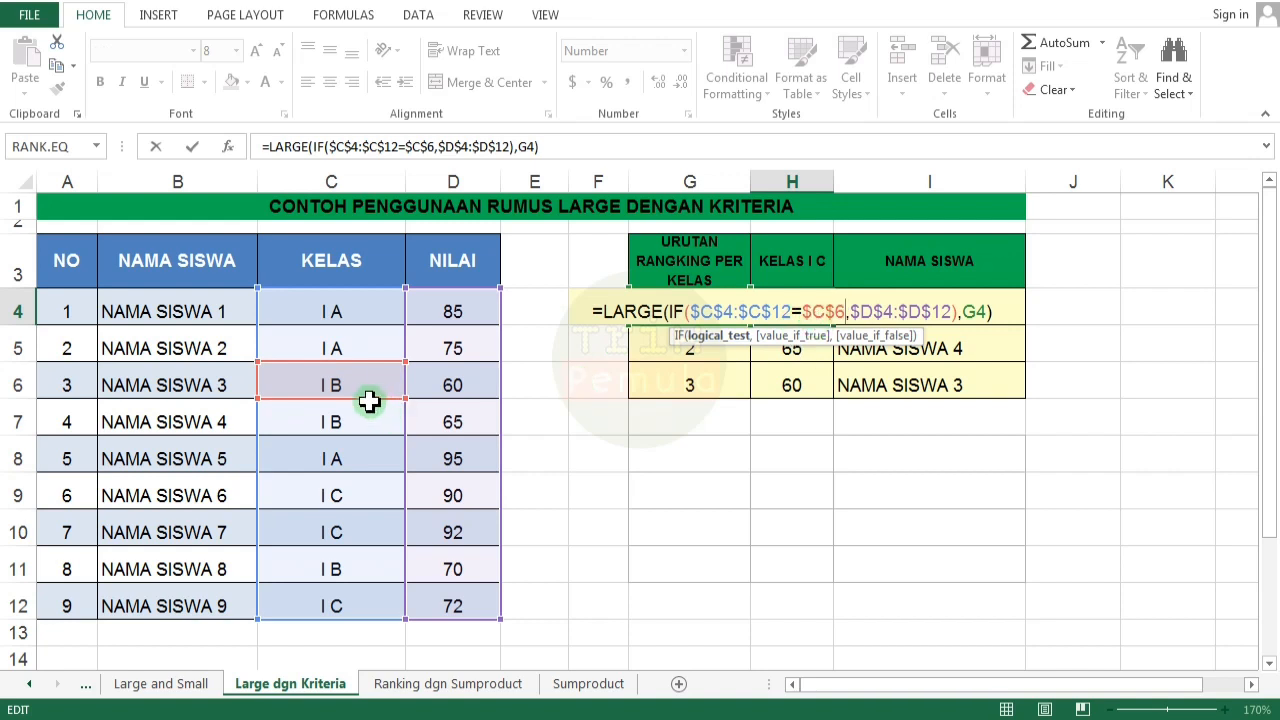
{"action": "left_click", "coordinate": [366, 466]}
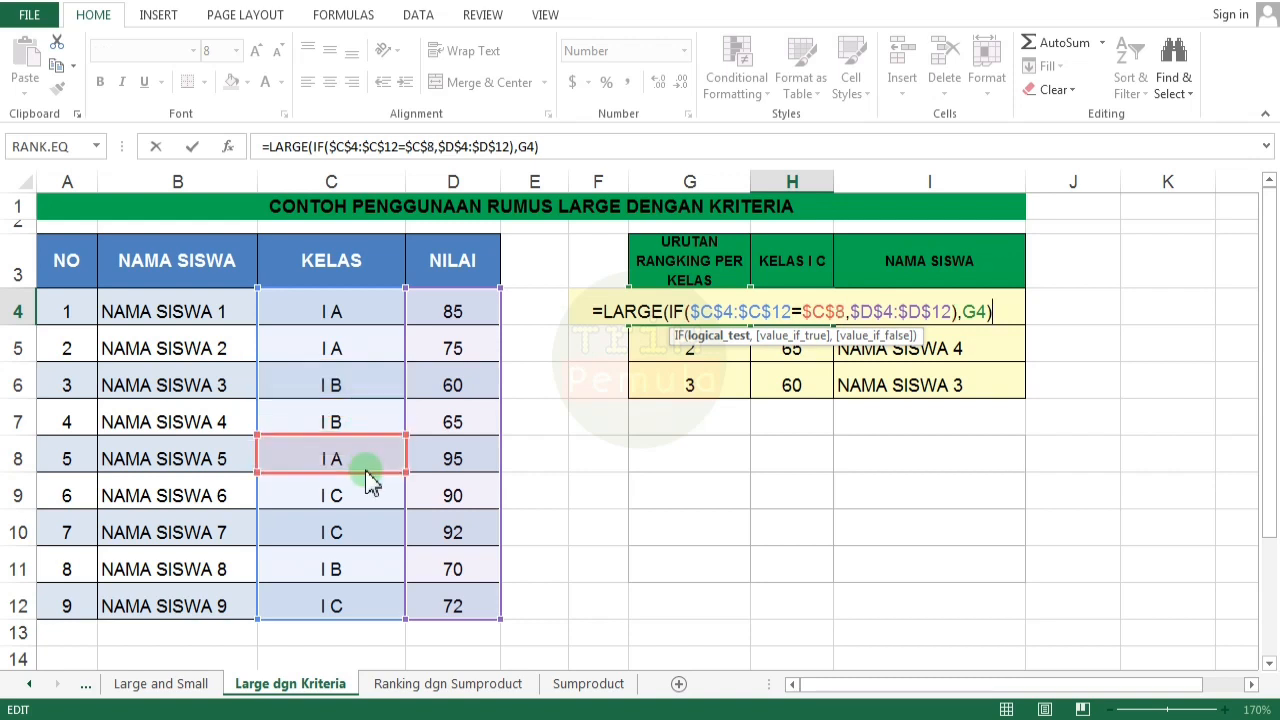
{"action": "left_click", "coordinate": [366, 497]}
{"action": "left_click", "coordinate": [366, 528]}
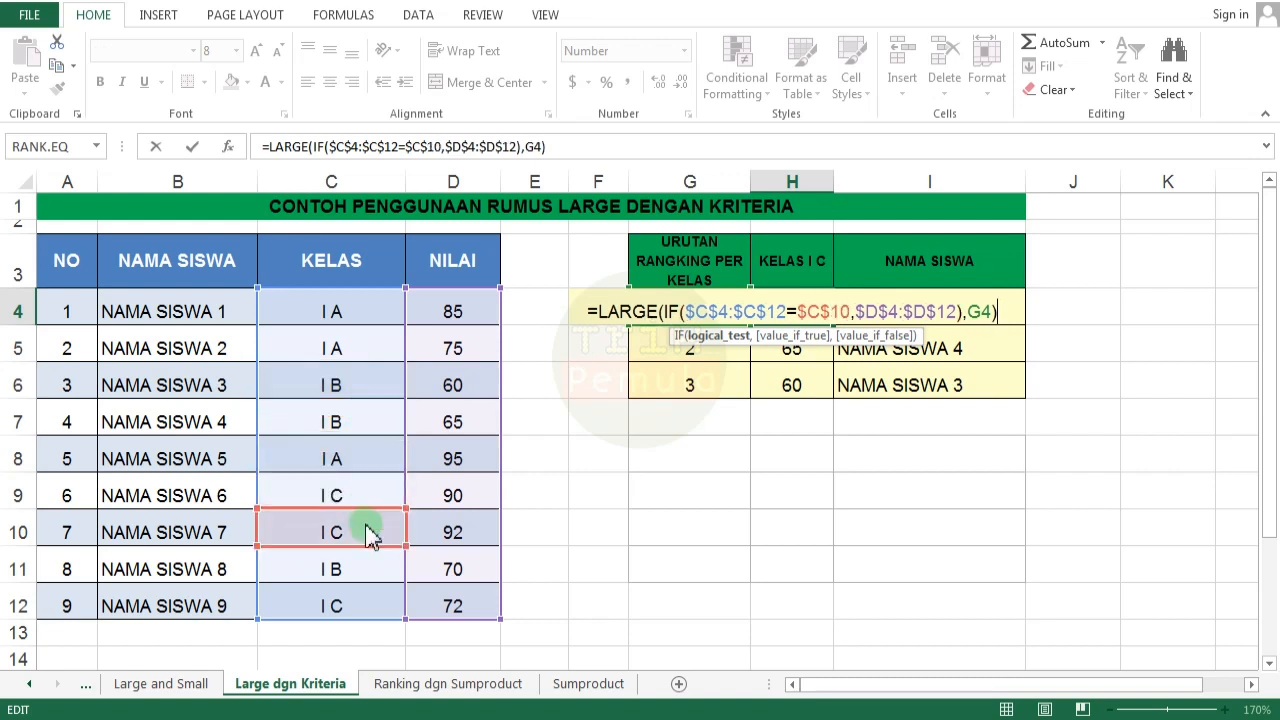
{"action": "left_click", "coordinate": [368, 569]}
{"action": "left_click", "coordinate": [370, 606]}
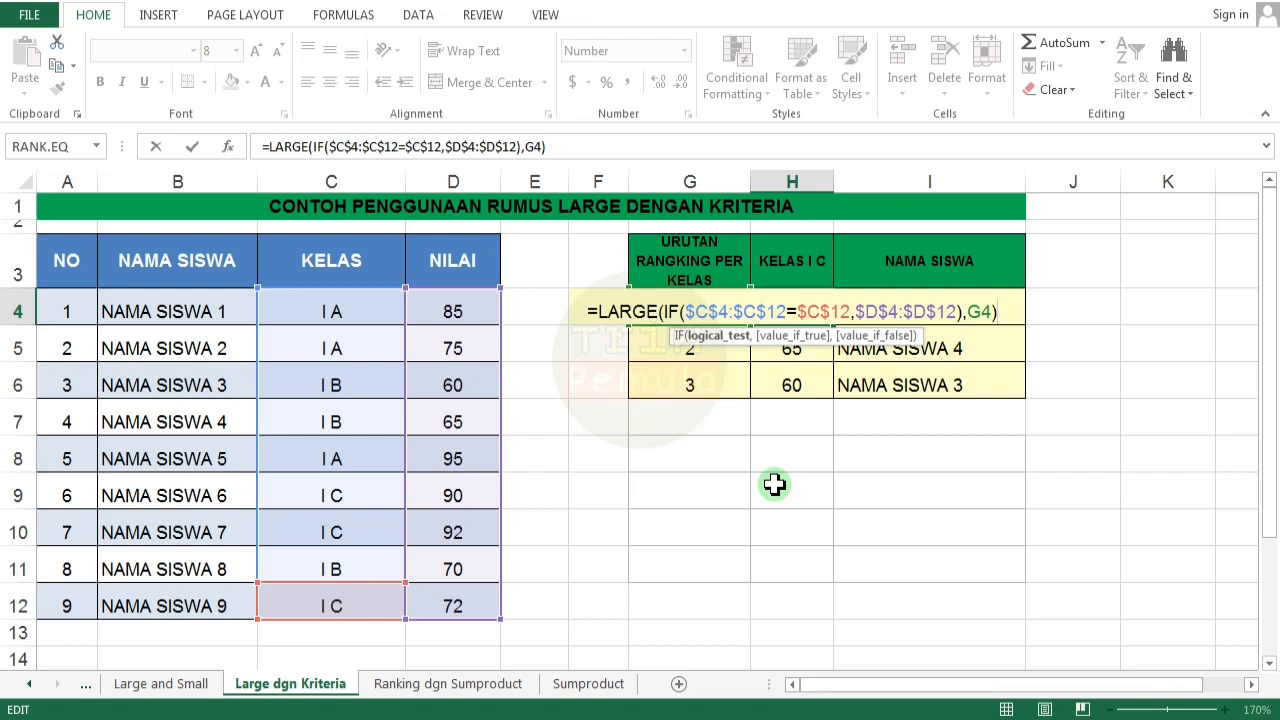
{"action": "key", "text": "ctrl+shift+Return"}
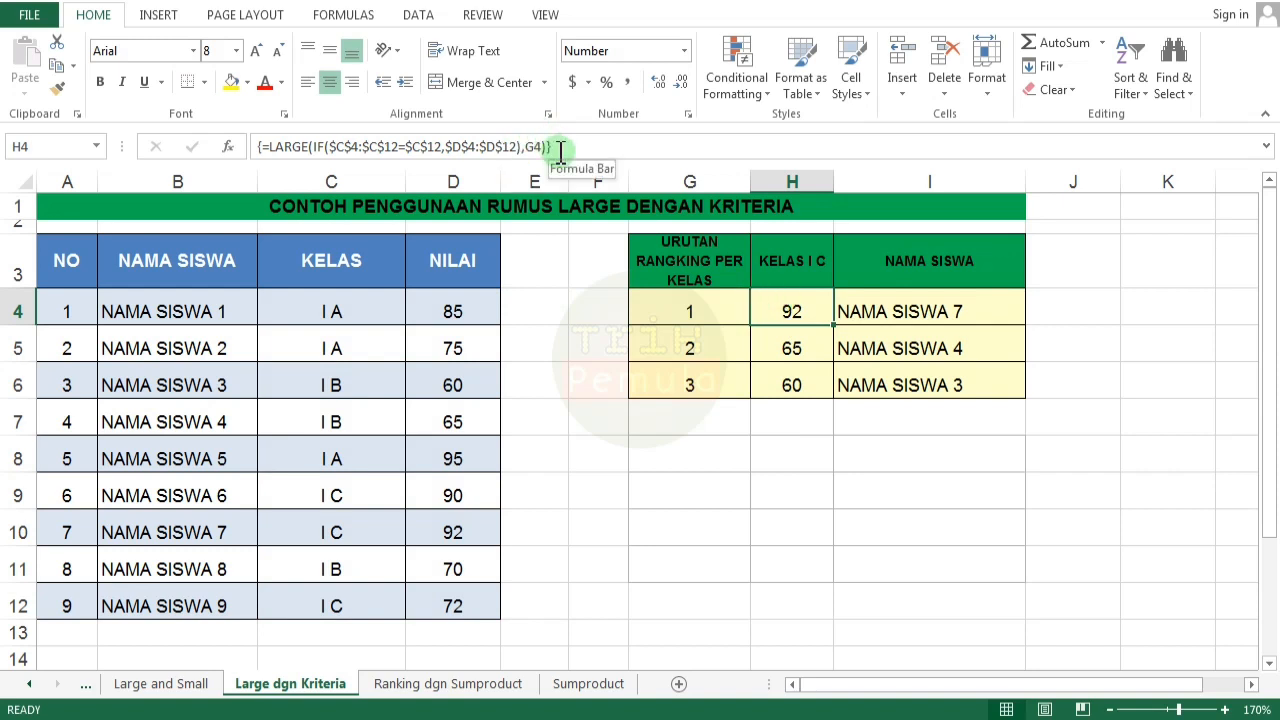
{"action": "double_click", "coordinate": [836, 325]}
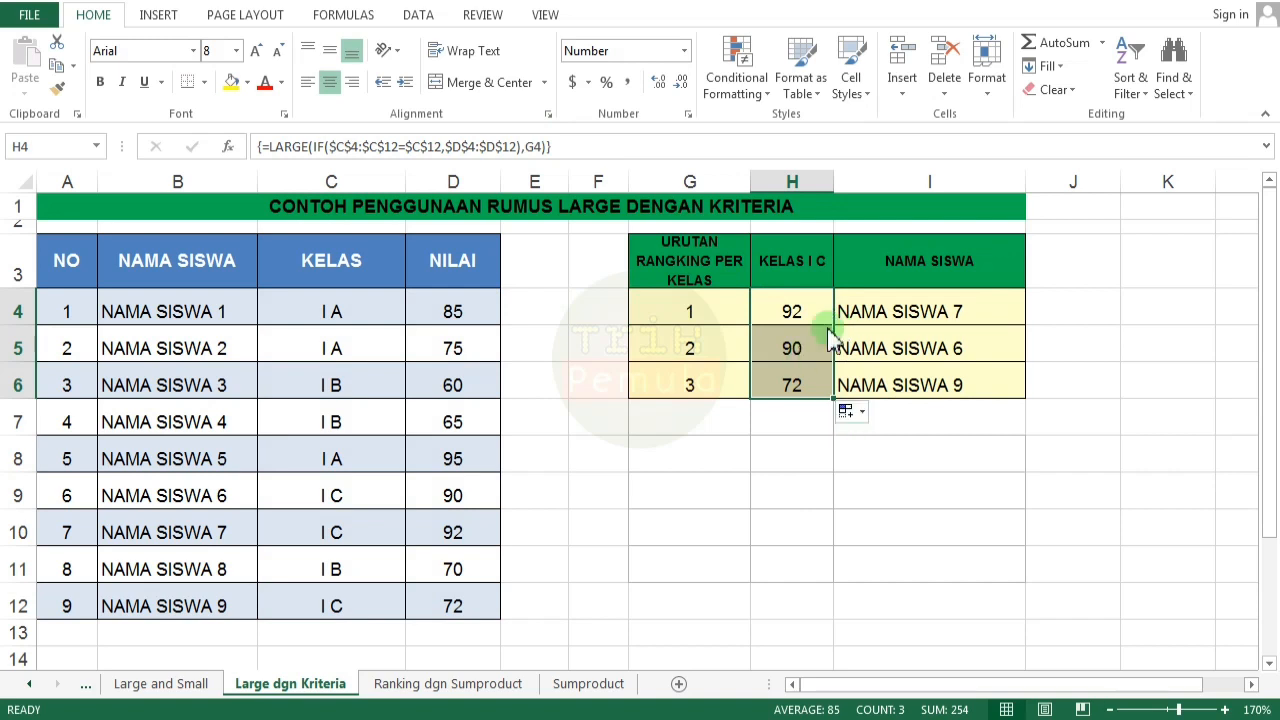
- Check the ranked scores in H4:H6 against the class I C student rows in the data table
{"action": "left_click", "coordinate": [797, 303]}
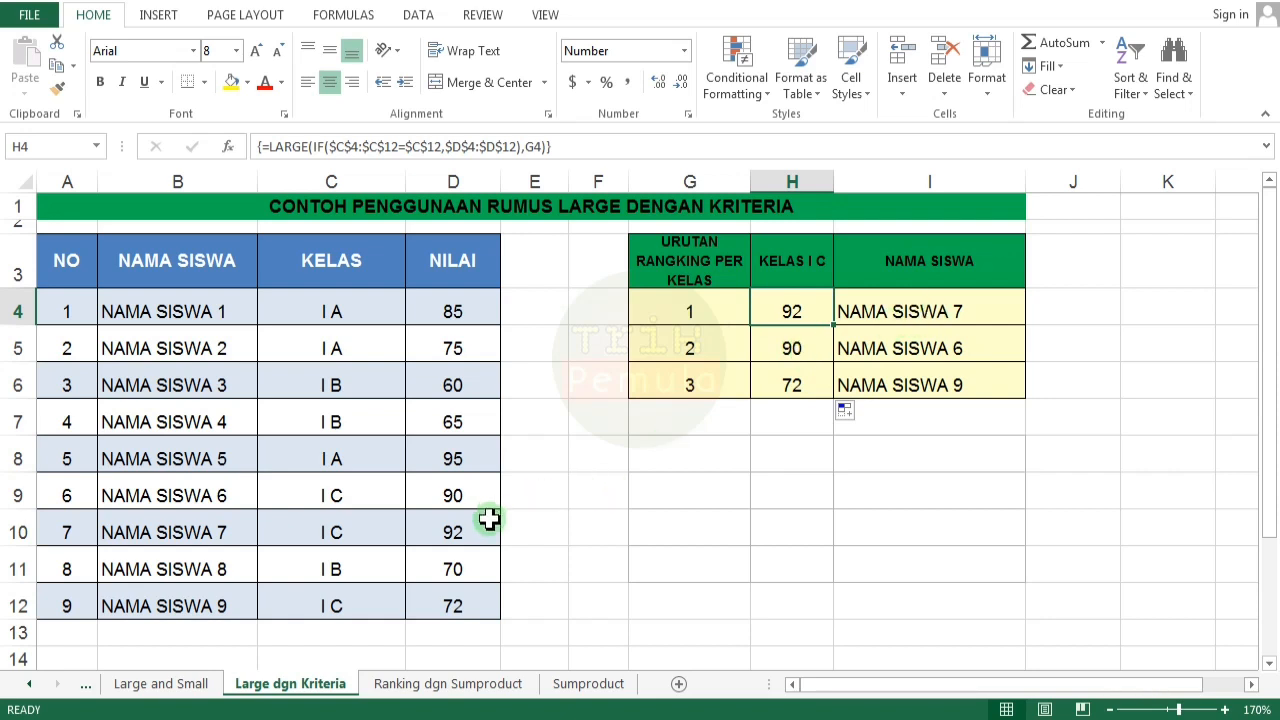
{"action": "left_click", "coordinate": [449, 497]}
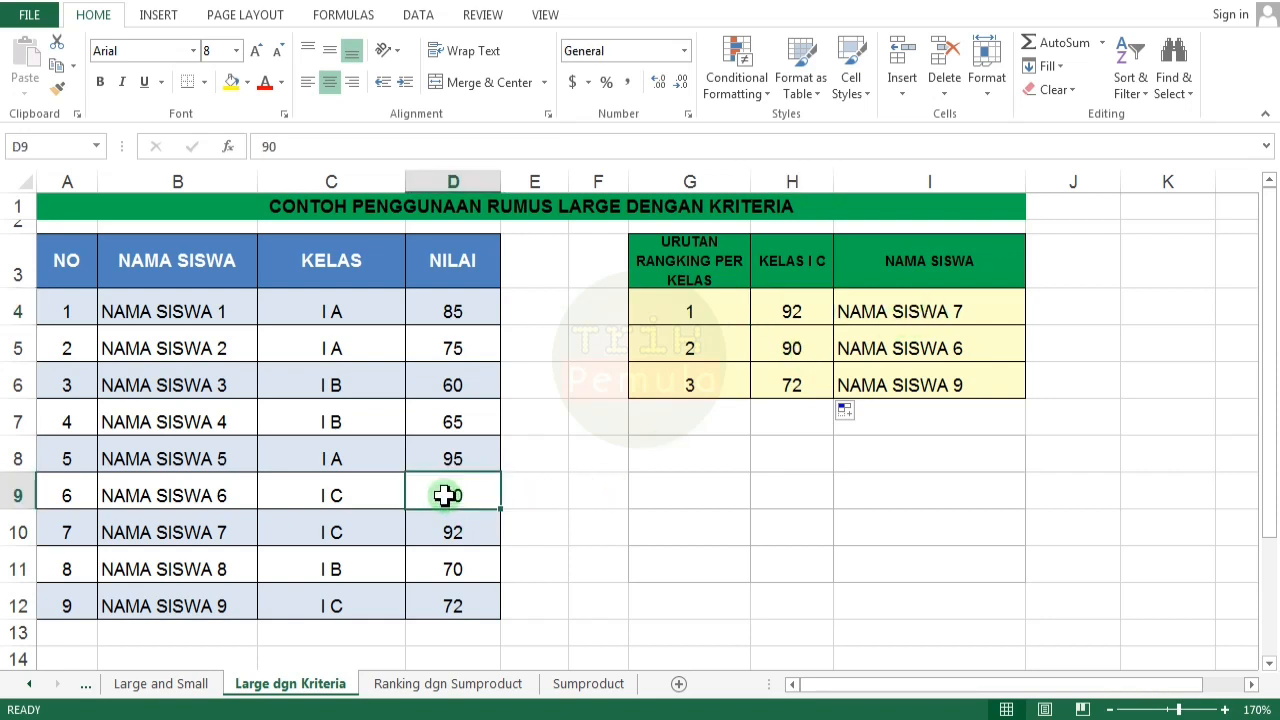
{"action": "left_click", "coordinate": [789, 383]}
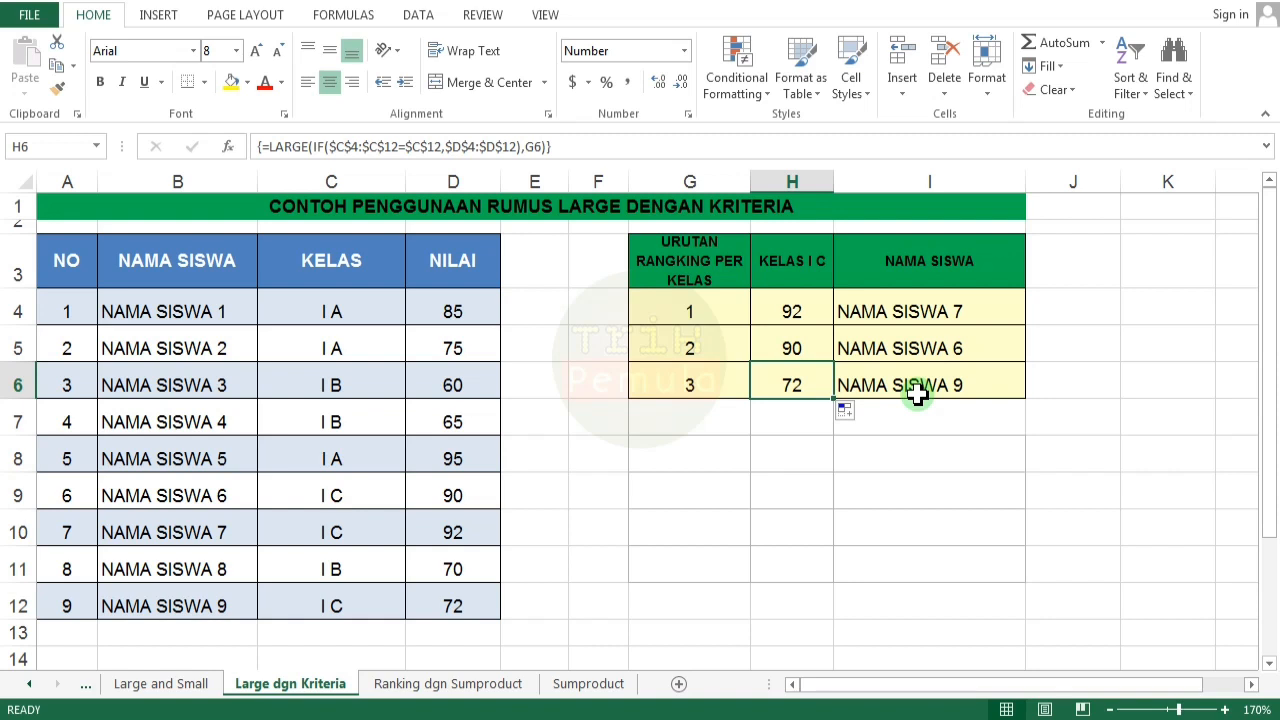
{"action": "left_click", "coordinate": [435, 608]}
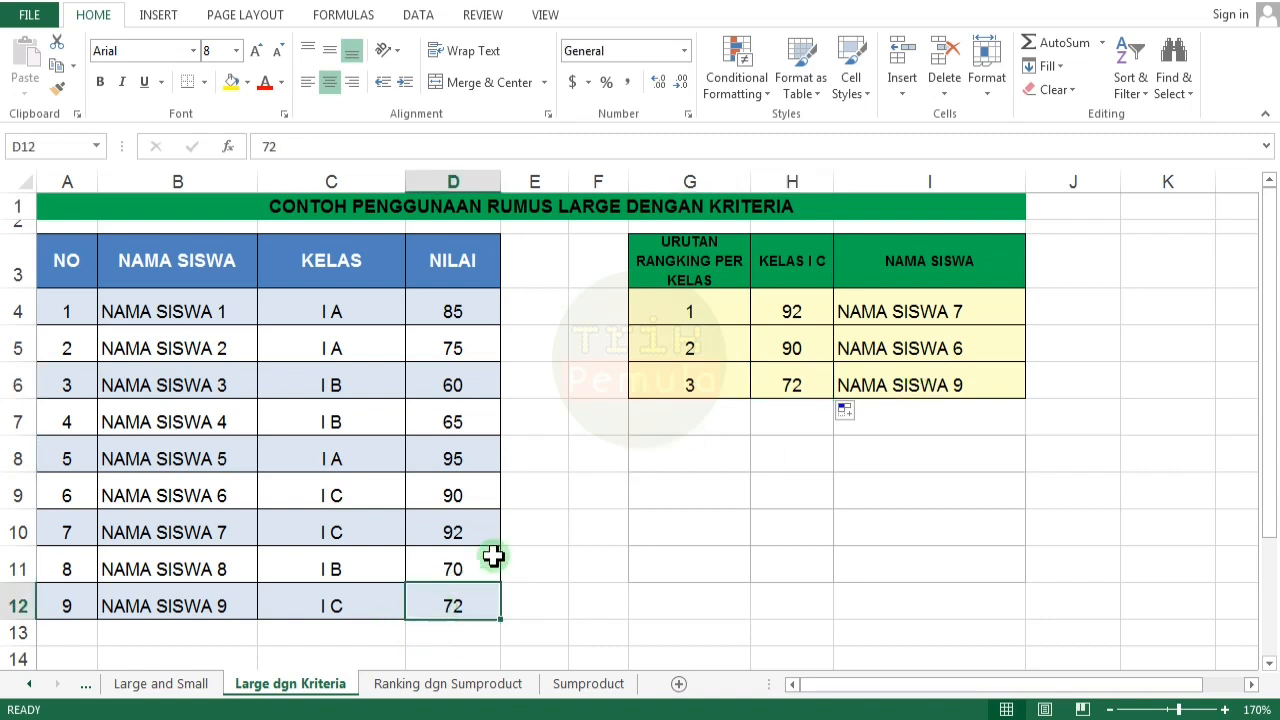
{"action": "left_click", "coordinate": [765, 312]}
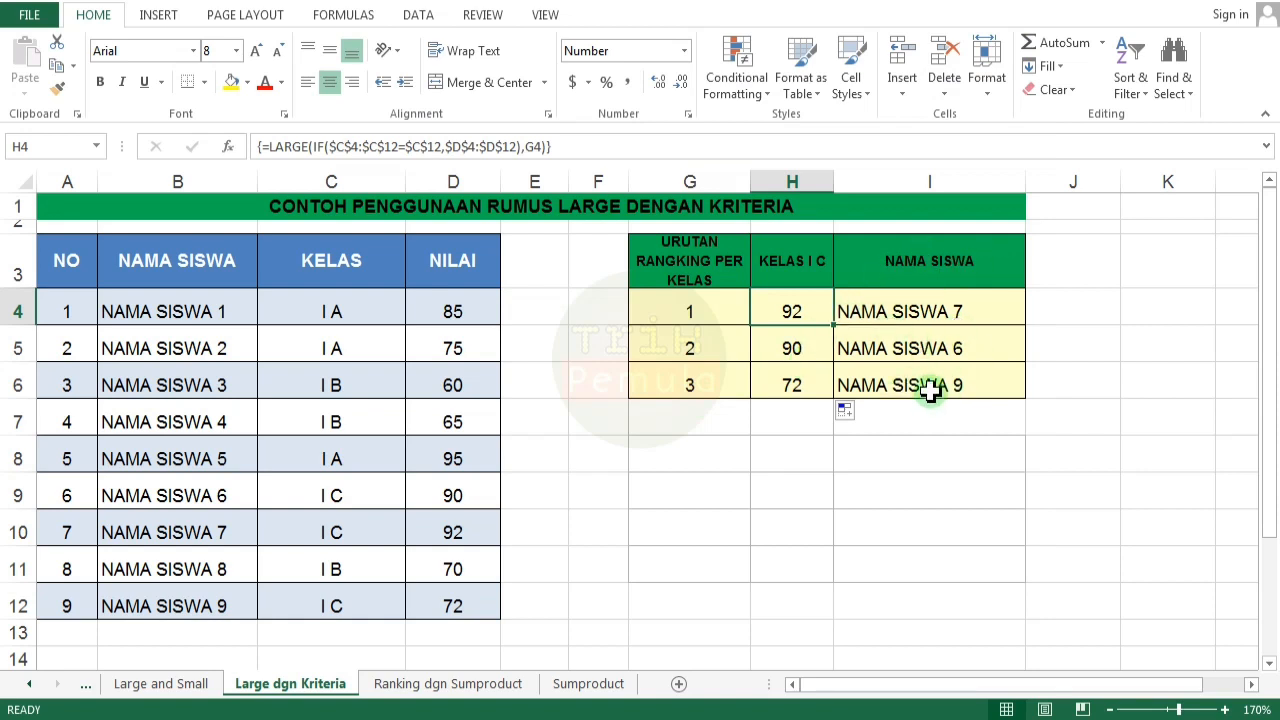
- Clear the third-rank score in H6 and examine the INDEX part of the name lookup formula in I6
{"action": "left_click", "coordinate": [790, 386]}
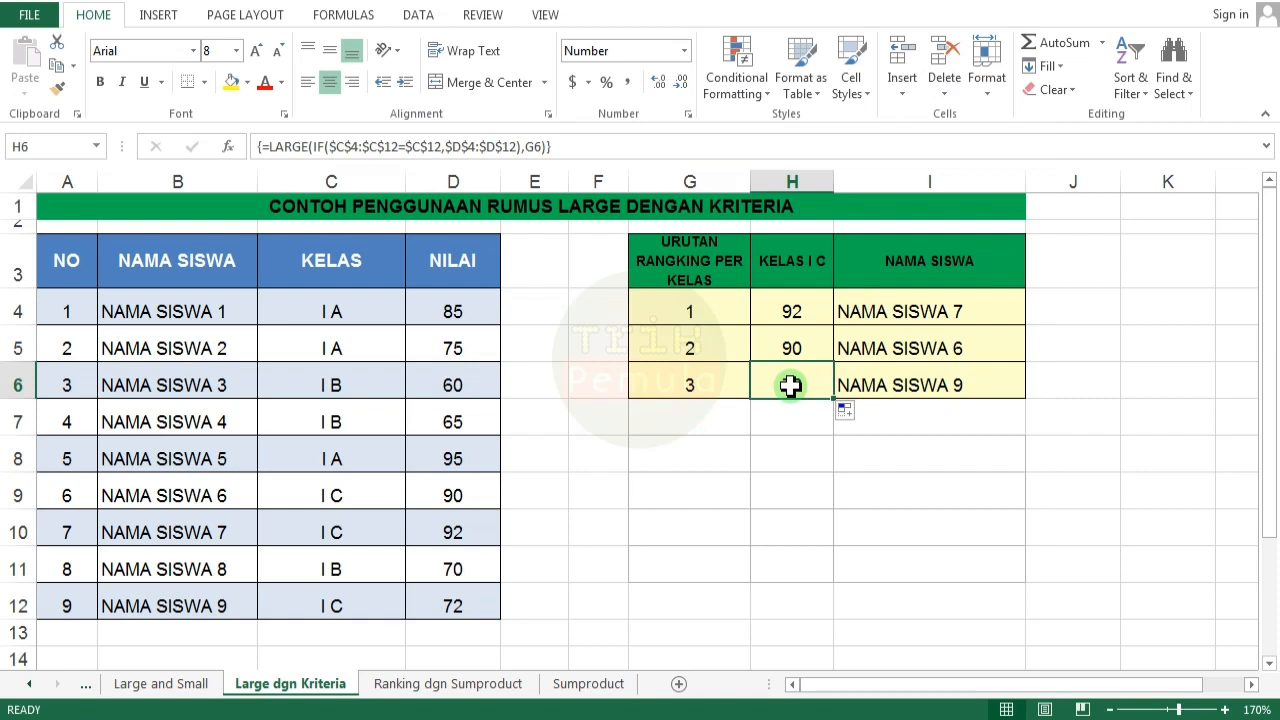
{"action": "key", "text": "Delete"}
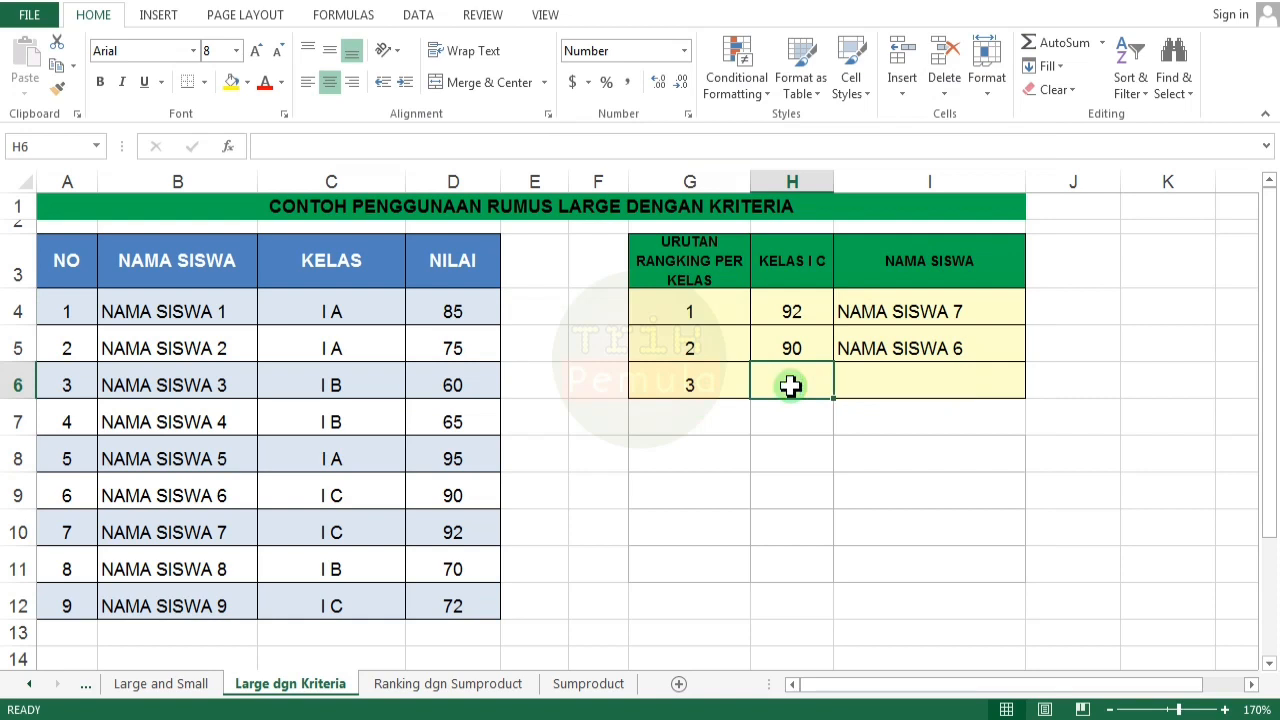
{"action": "left_click", "coordinate": [867, 382]}
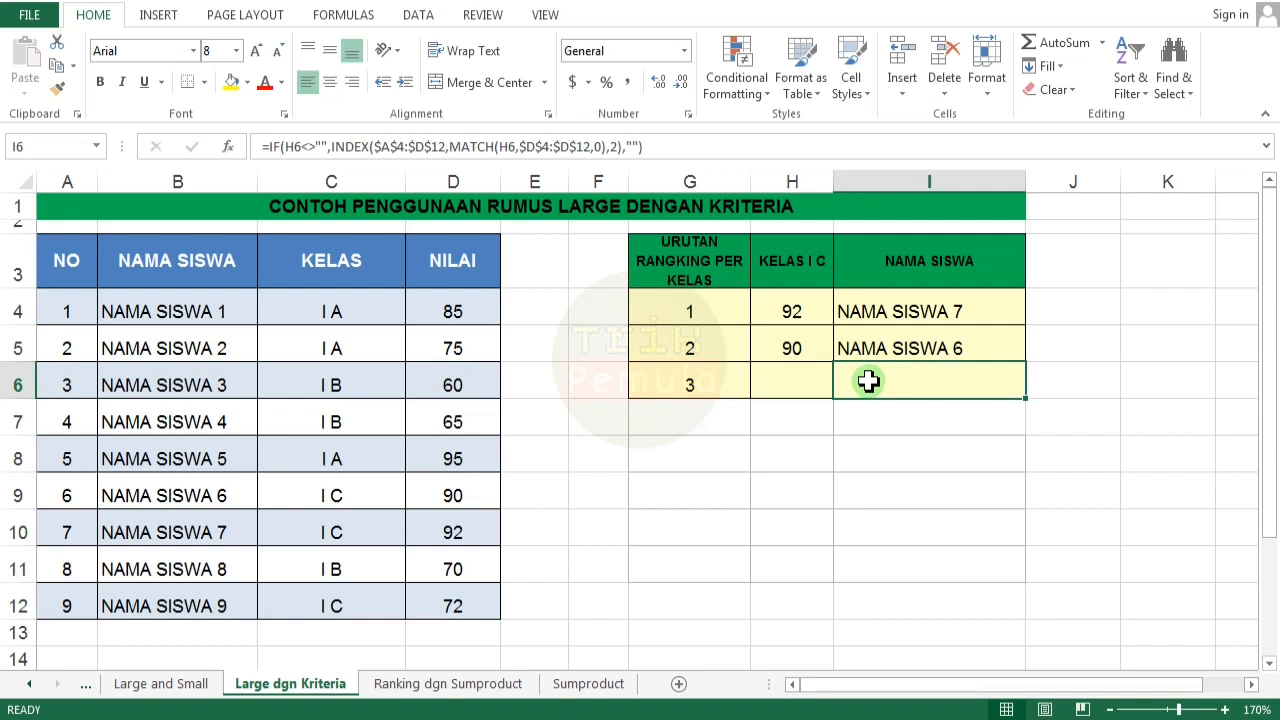
{"action": "double_click", "coordinate": [882, 381]}
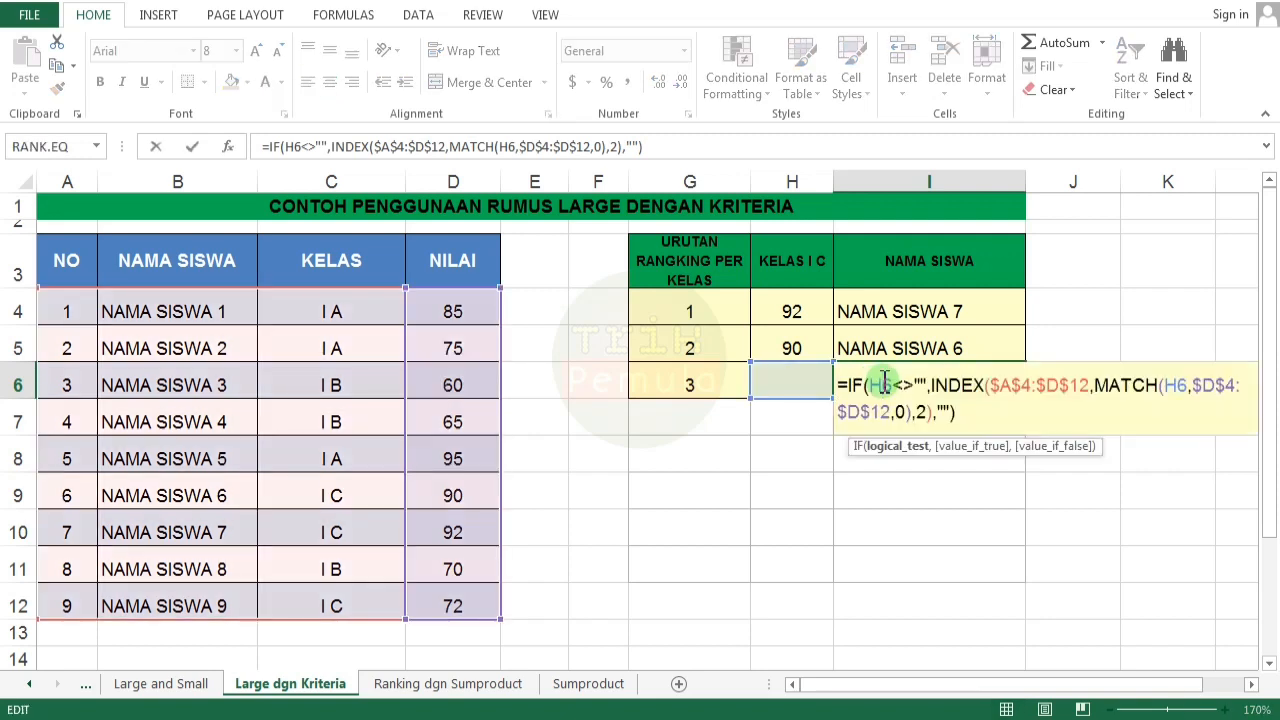
{"action": "left_click", "coordinate": [933, 390]}
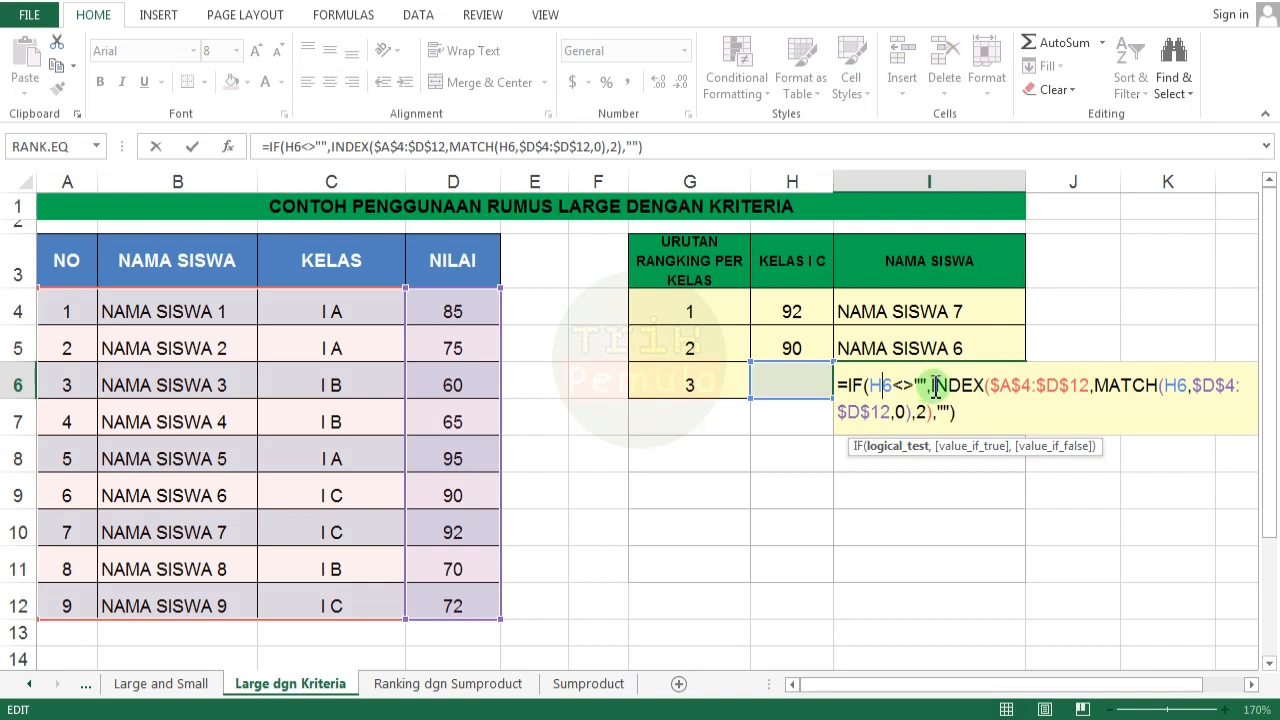
{"action": "left_click_drag", "start_coordinate": [933, 390], "coordinate": [931, 422]}
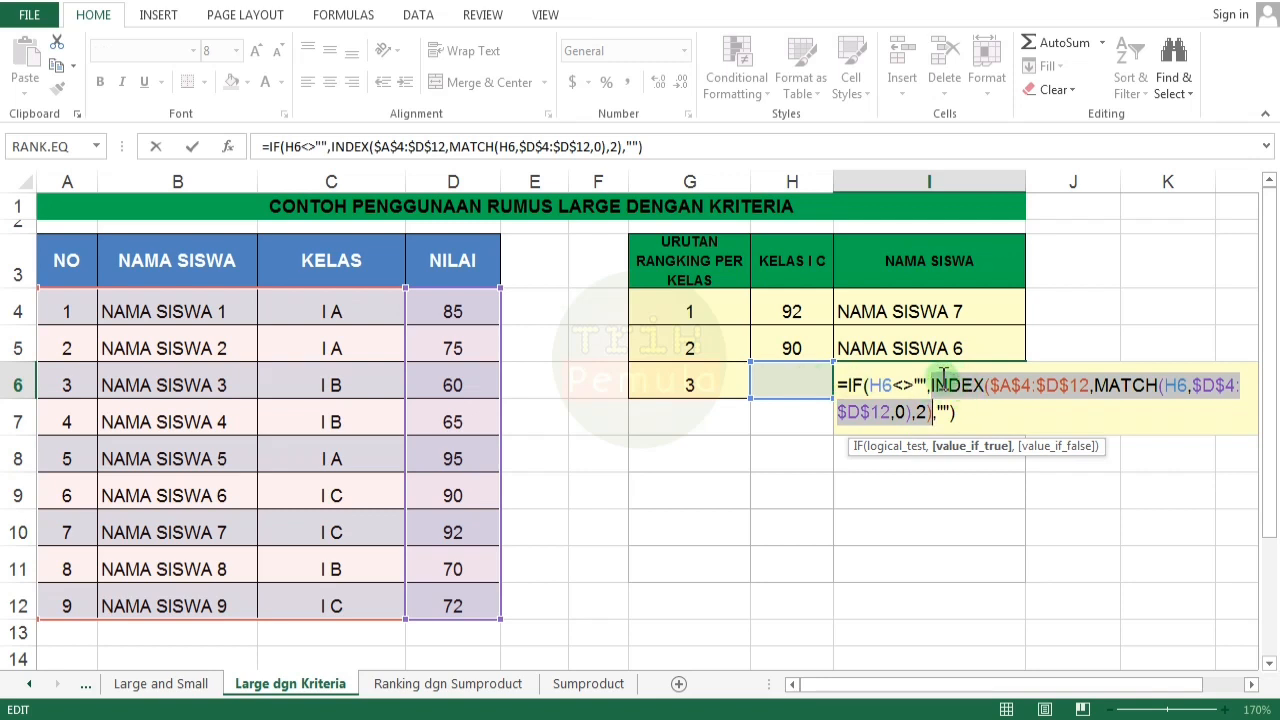
- Strip the IF wrapper from the I6 name formula, leaving =INDEX($A$4:$D$12,MATCH(H6,$D$4:$D$12,0),2)
{"action": "left_click_drag", "start_coordinate": [930, 386], "coordinate": [866, 387]}
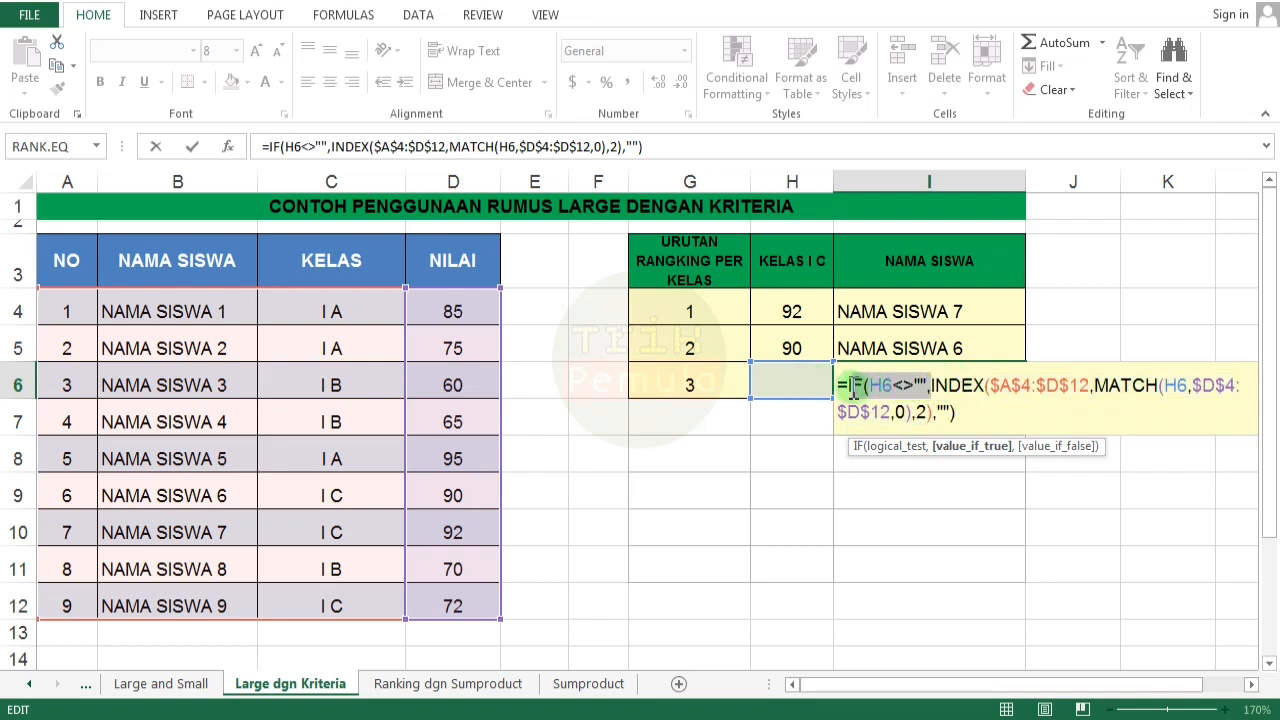
{"action": "key", "text": "Delete"}
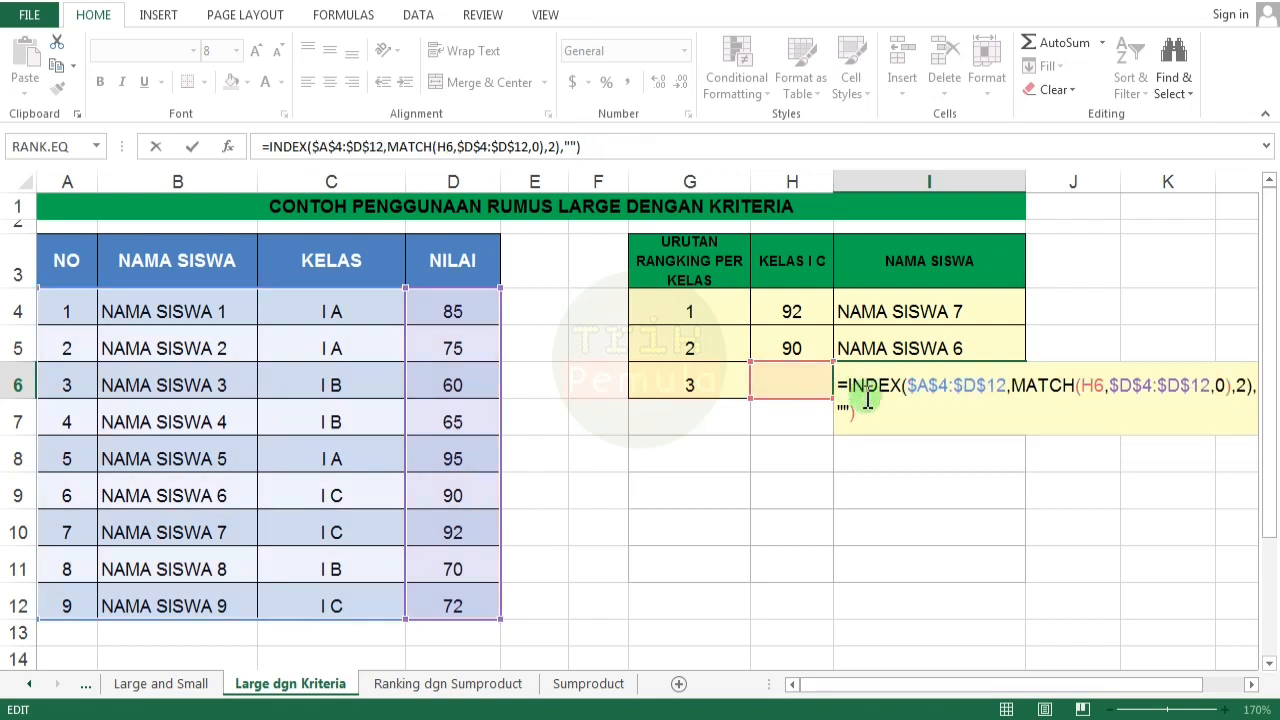
{"action": "left_click_drag", "start_coordinate": [920, 423], "coordinate": [1253, 395]}
{"action": "key", "text": "Delete"}
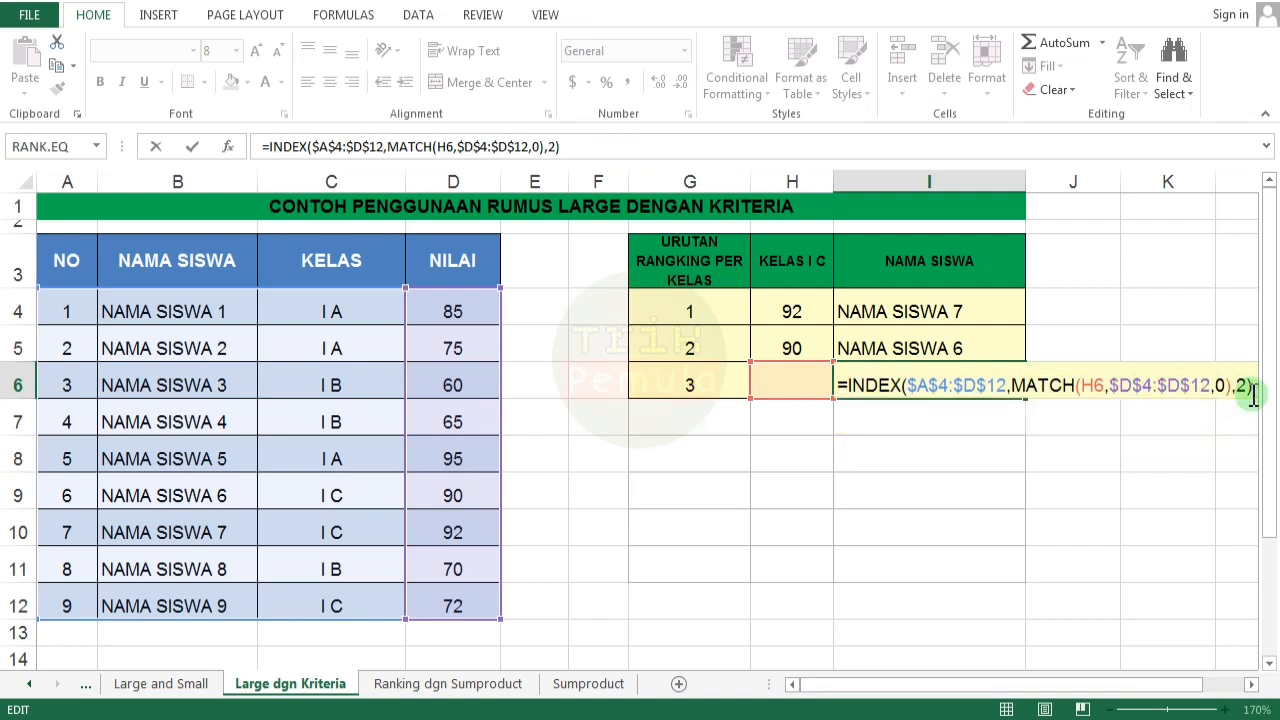
{"action": "key", "text": "Return"}
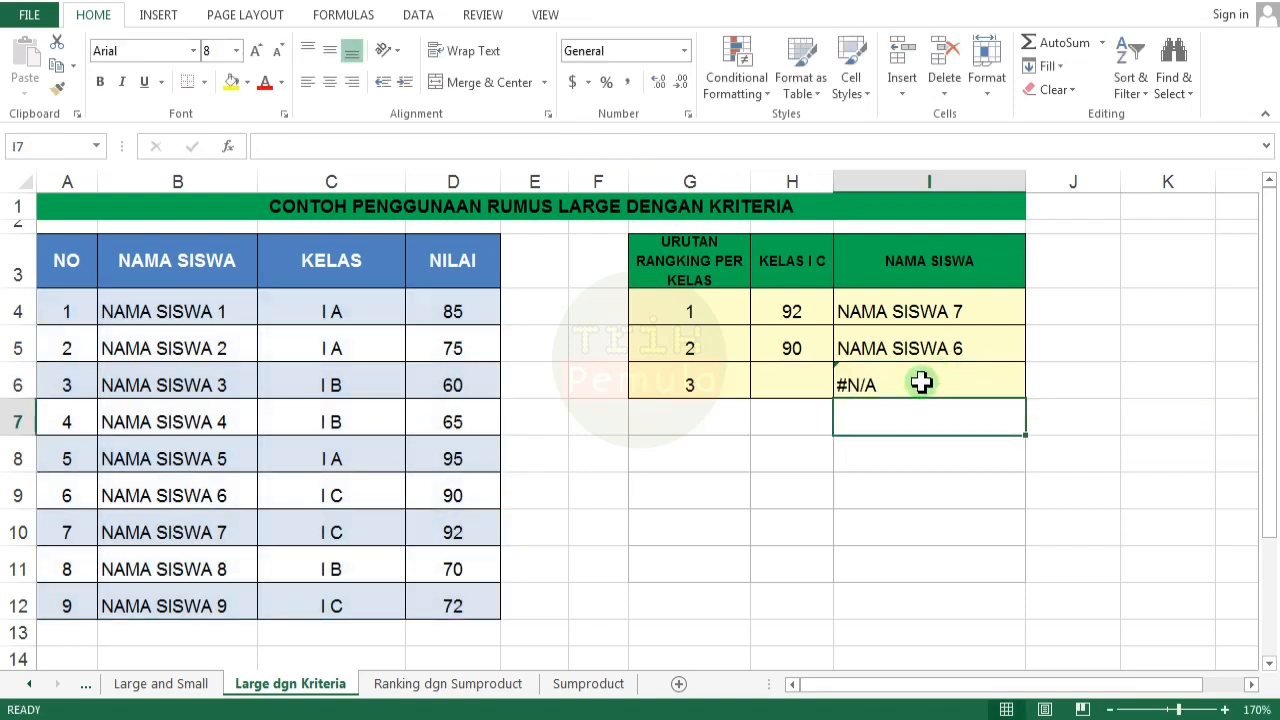
- Compare the name lookup result in I6 with the empty score cell H6
{"action": "left_click", "coordinate": [921, 381]}
{"action": "left_click", "coordinate": [788, 393]}
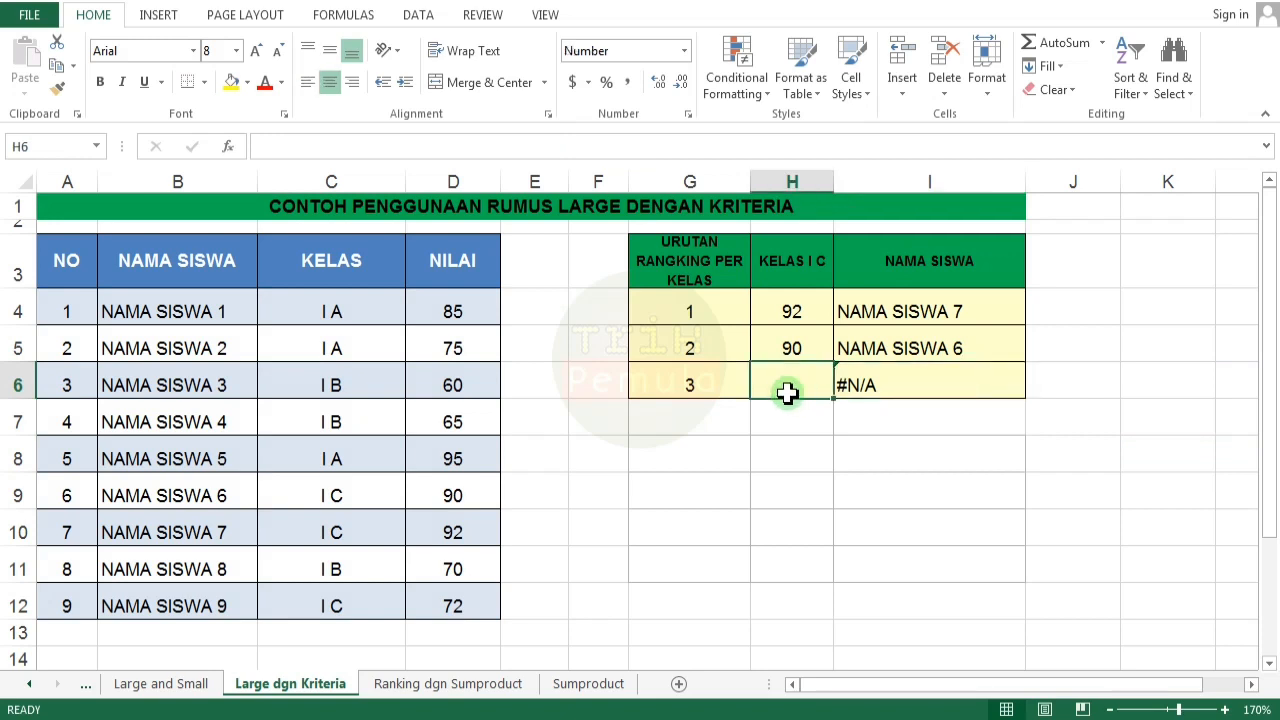
{"action": "left_click", "coordinate": [889, 389]}
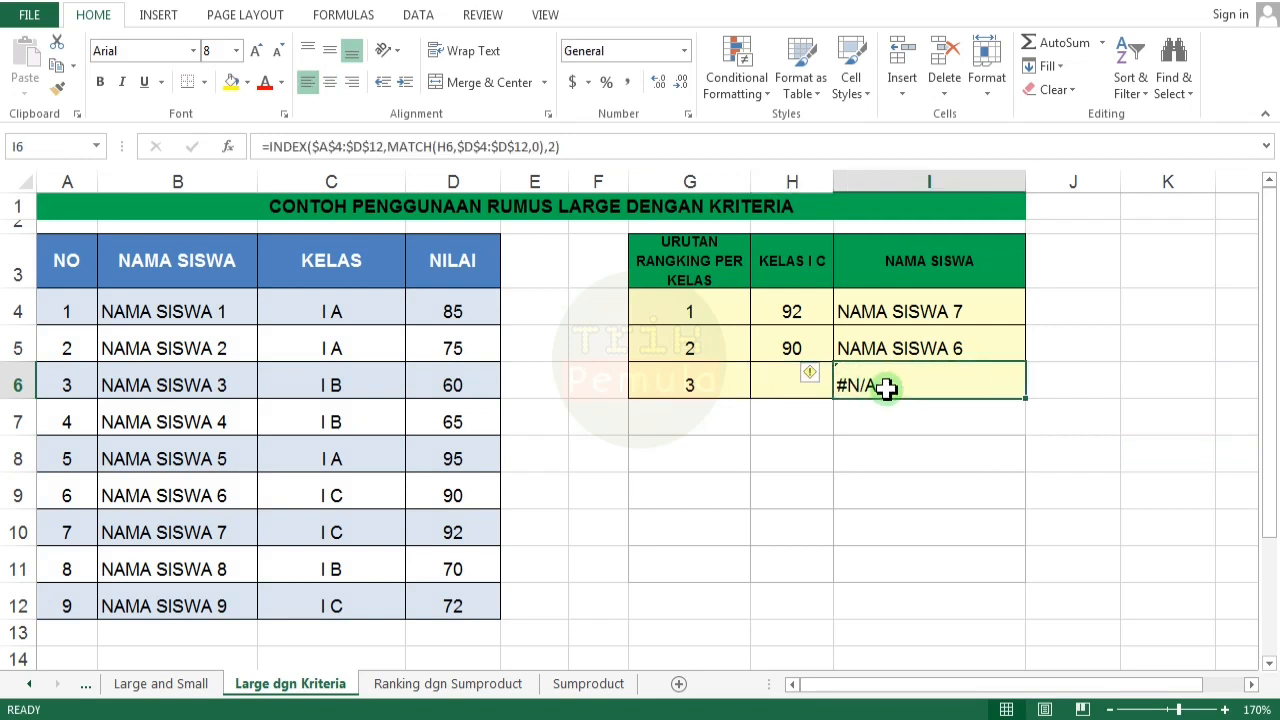
{"action": "left_click", "coordinate": [767, 392]}
{"action": "left_click", "coordinate": [851, 387]}
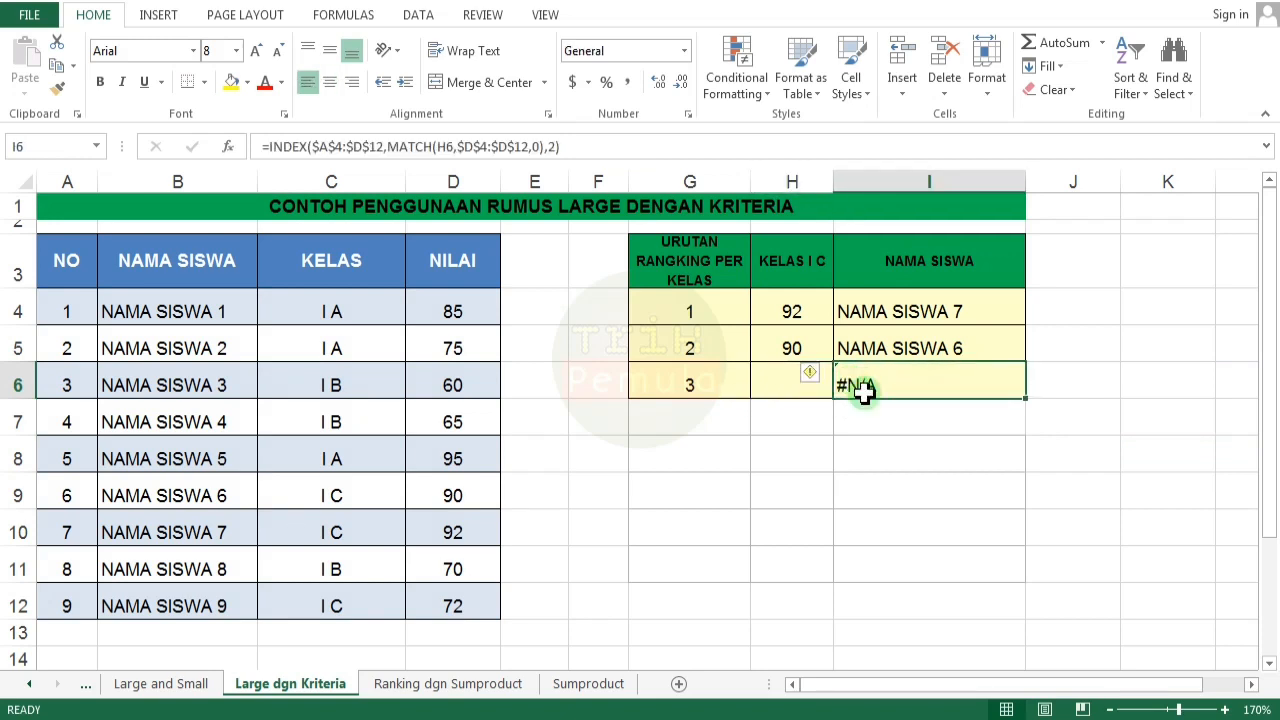
- Examine the IF test and the INDEX/MATCH part of the name lookup formula in I4
{"action": "left_click", "coordinate": [851, 313]}
{"action": "double_click", "coordinate": [885, 312]}
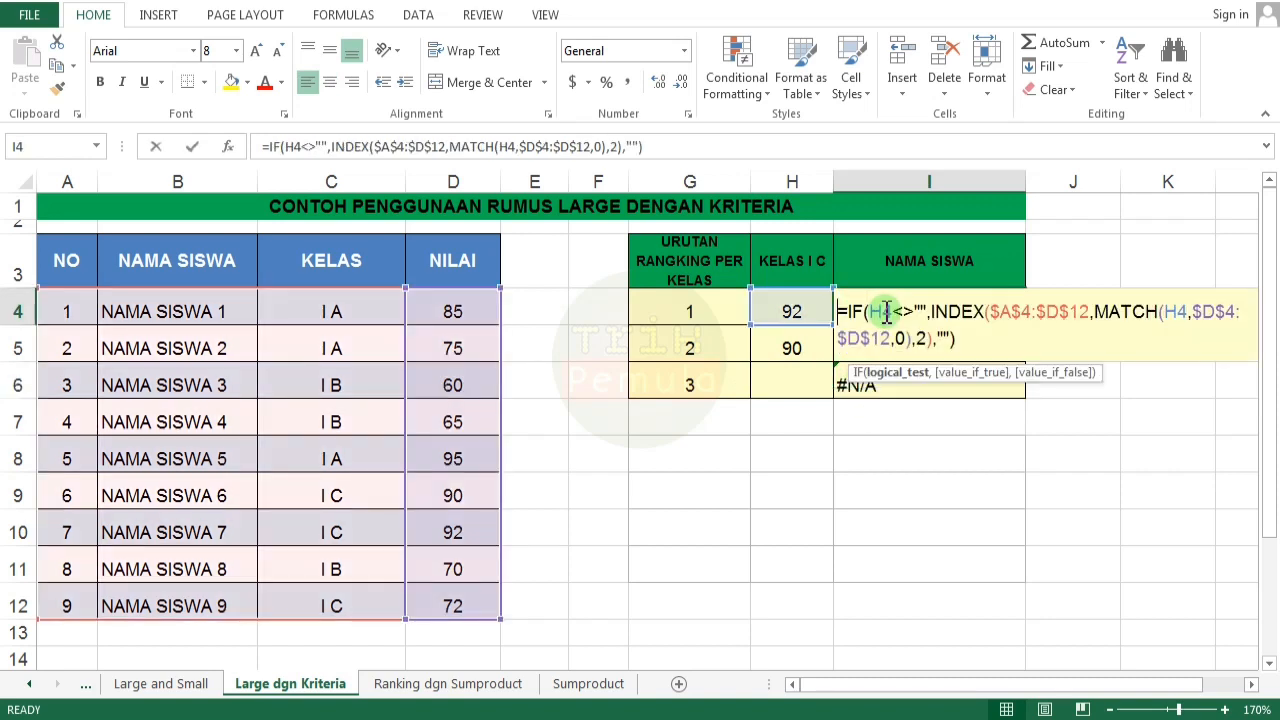
{"action": "left_click", "coordinate": [935, 314]}
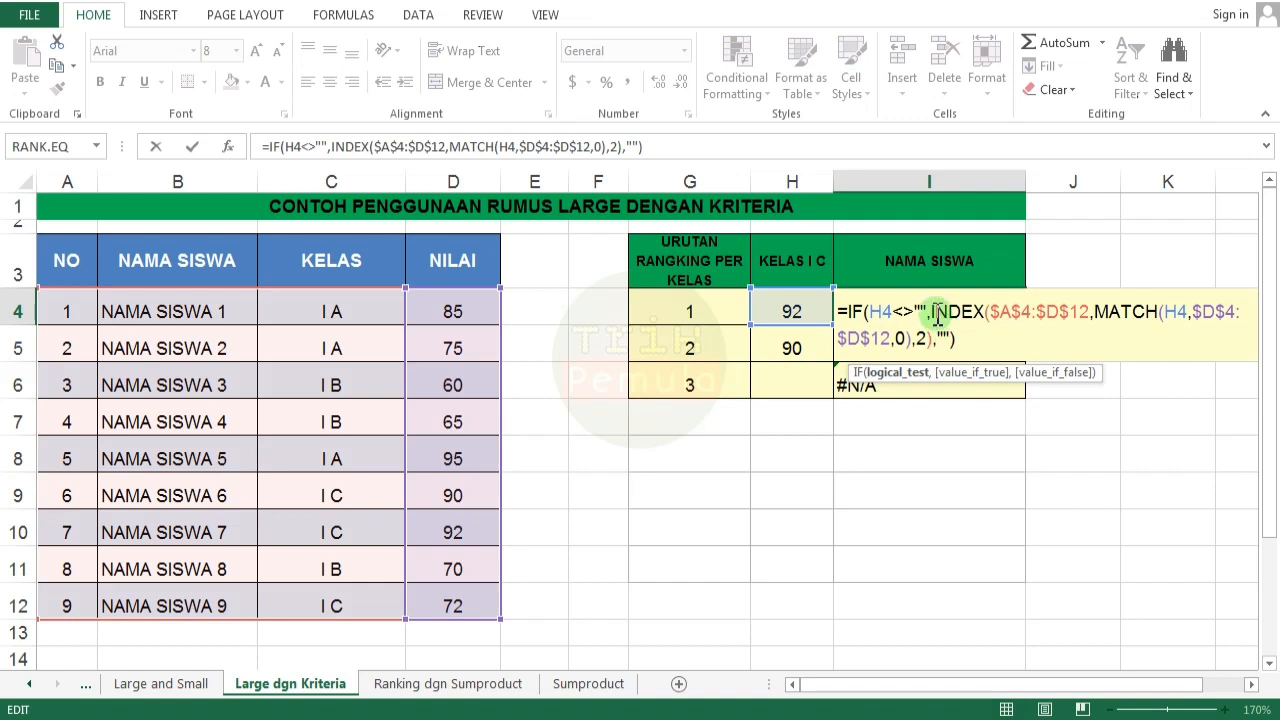
{"action": "left_click_drag", "start_coordinate": [934, 313], "coordinate": [934, 350]}
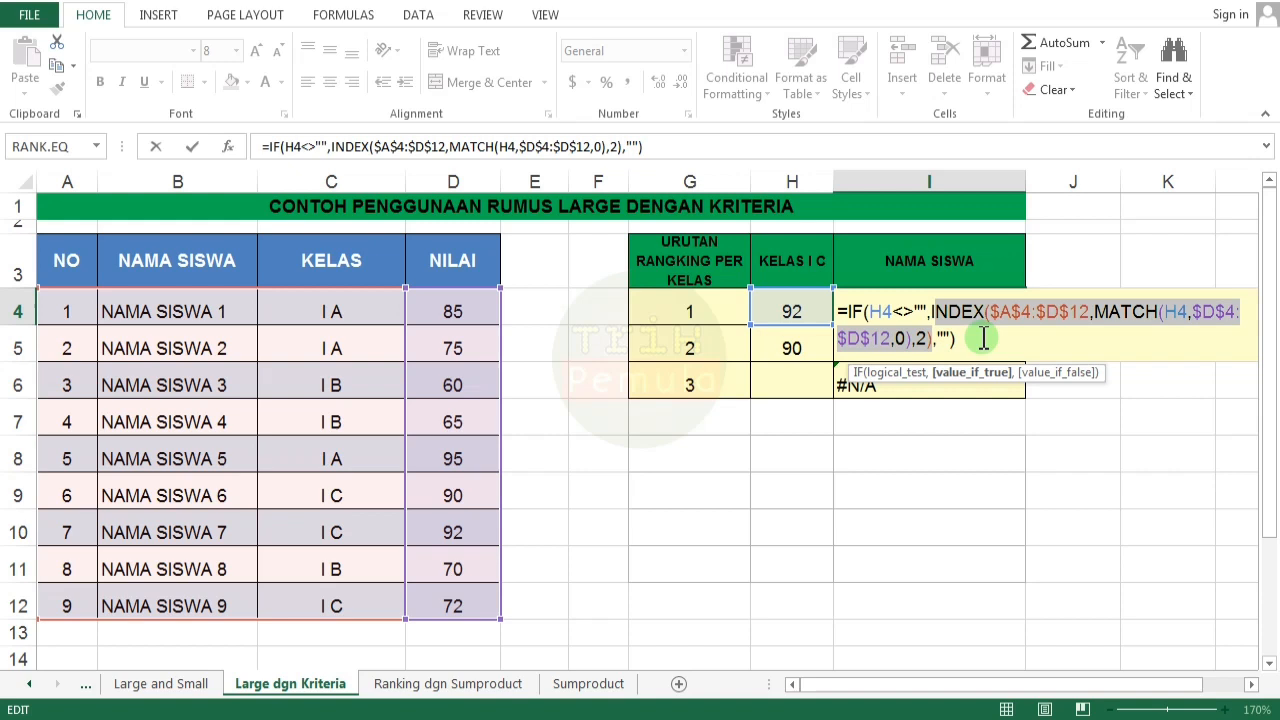
{"action": "key", "text": "Return"}
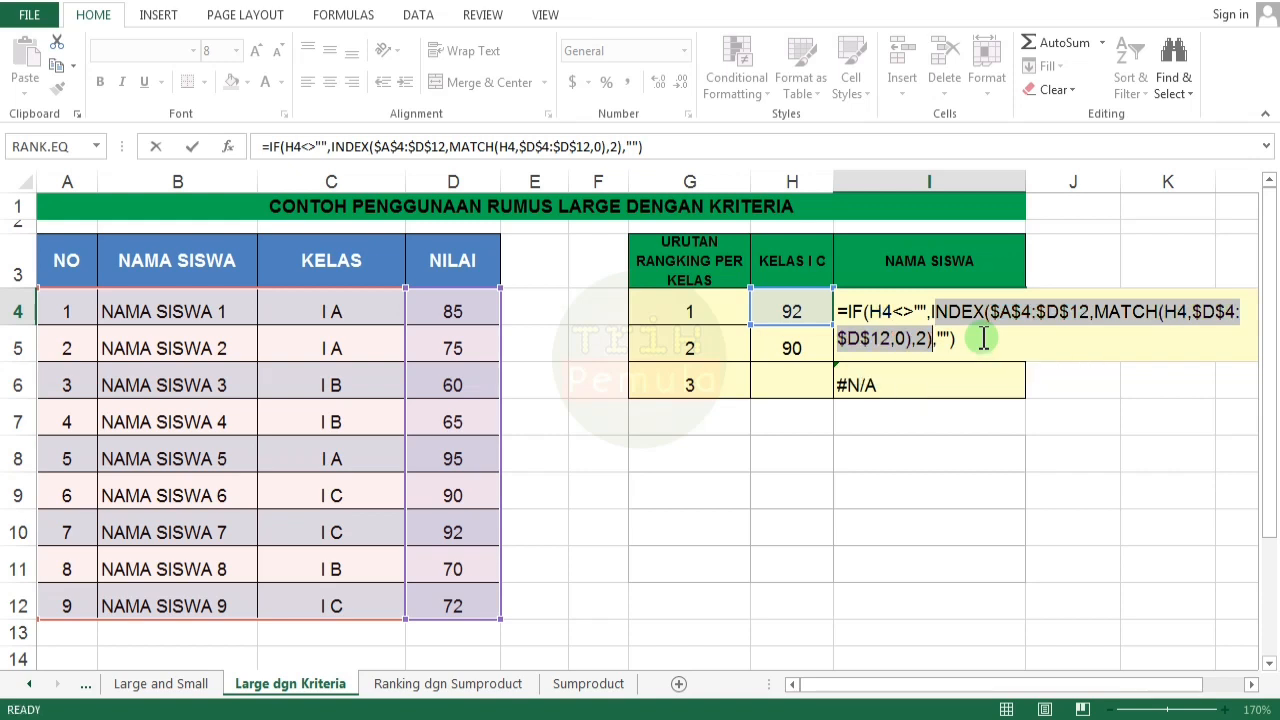
- Fill the IF/INDEX name formula from I4 down through I6 and the LARGE array formula from H4 down through H6
{"action": "left_click", "coordinate": [997, 318]}
{"action": "left_click_drag", "start_coordinate": [1026, 325], "coordinate": [1027, 394]}
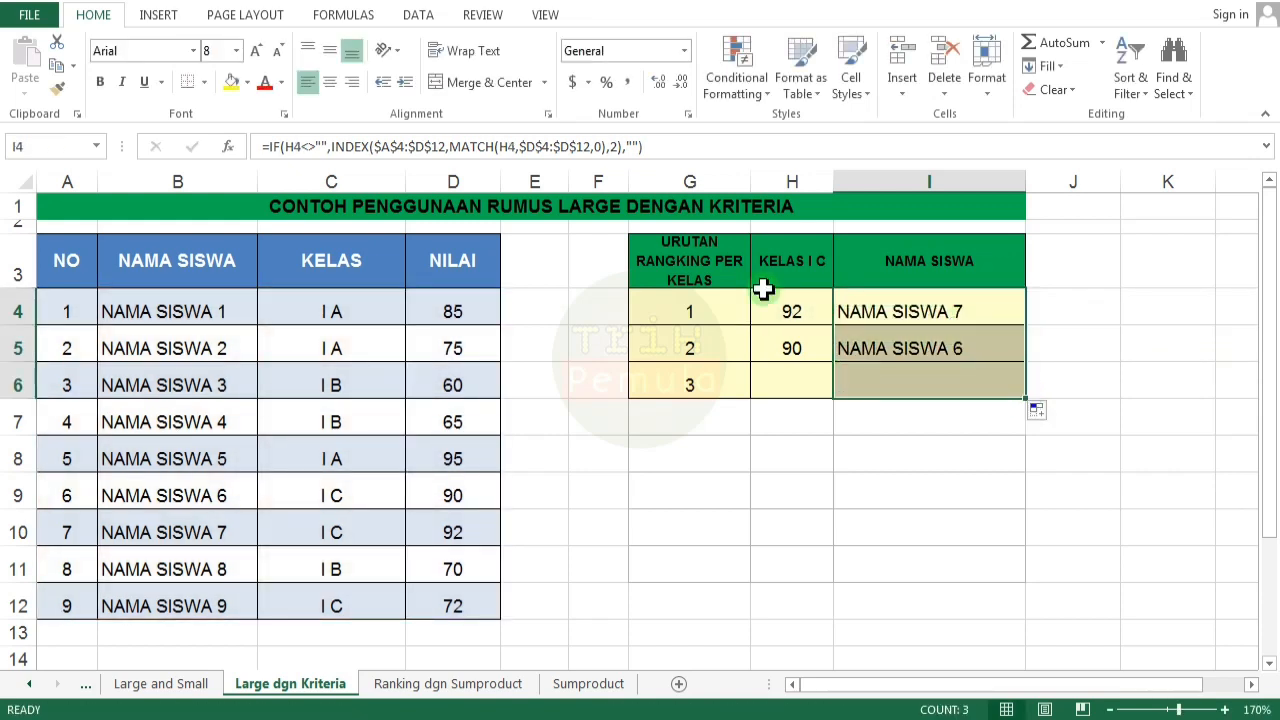
{"action": "left_click", "coordinate": [791, 300]}
{"action": "left_click_drag", "start_coordinate": [834, 326], "coordinate": [830, 405]}
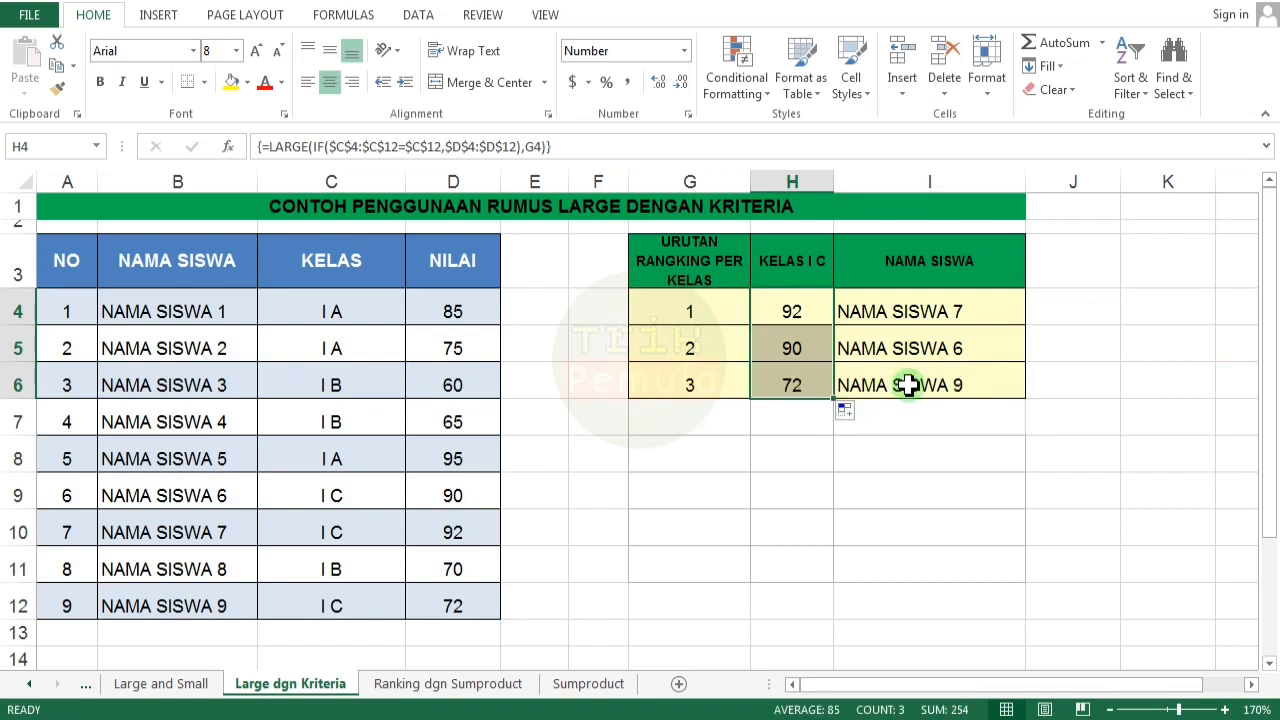
{"action": "left_click", "coordinate": [907, 385]}
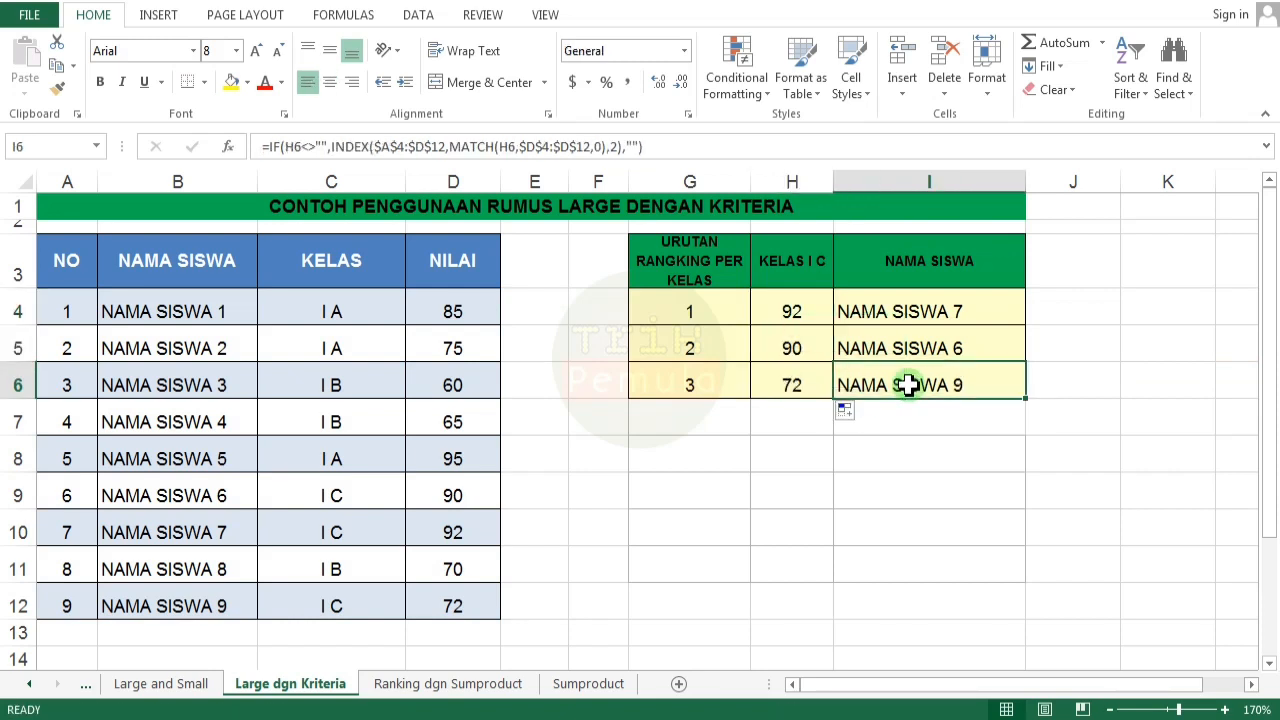
{"action": "left_click", "coordinate": [928, 311]}
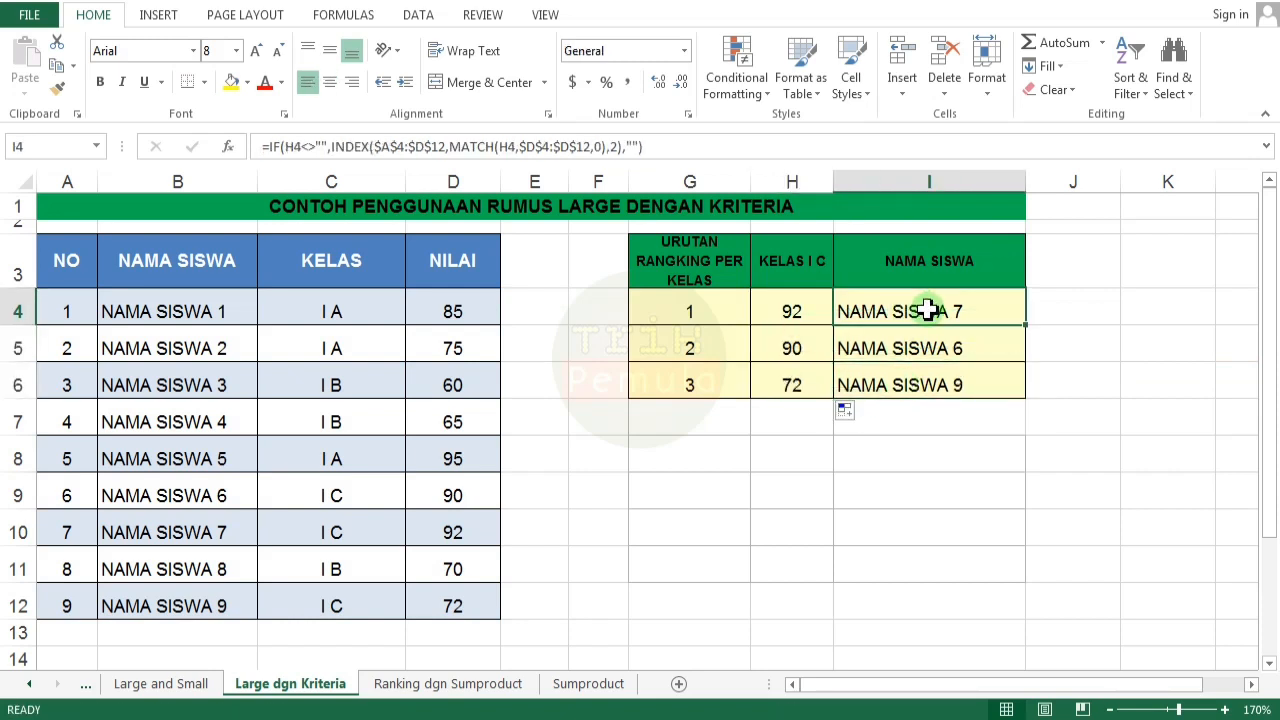